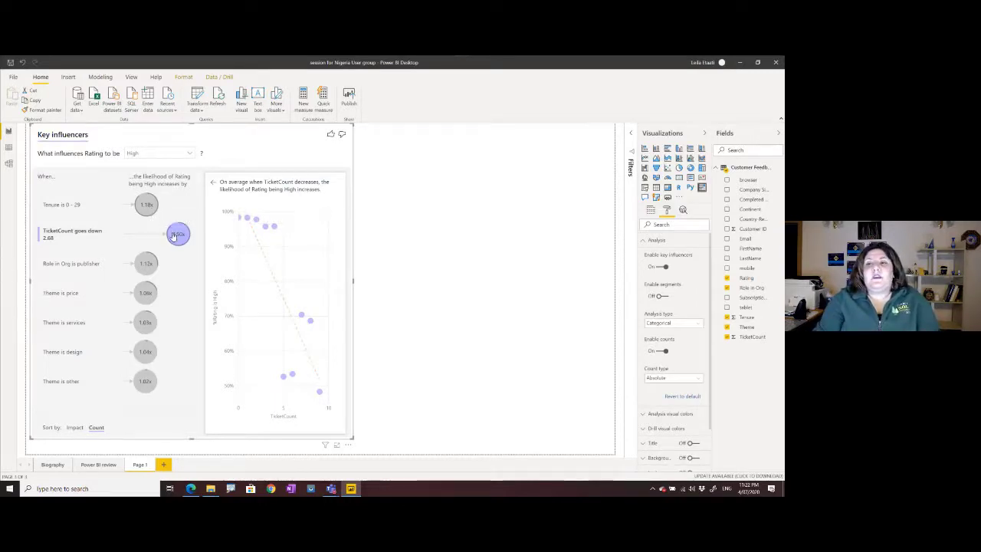
Step: Sort the key influencers by impact and load house prices.csv from a Text/CSV source
left_click(74, 428)
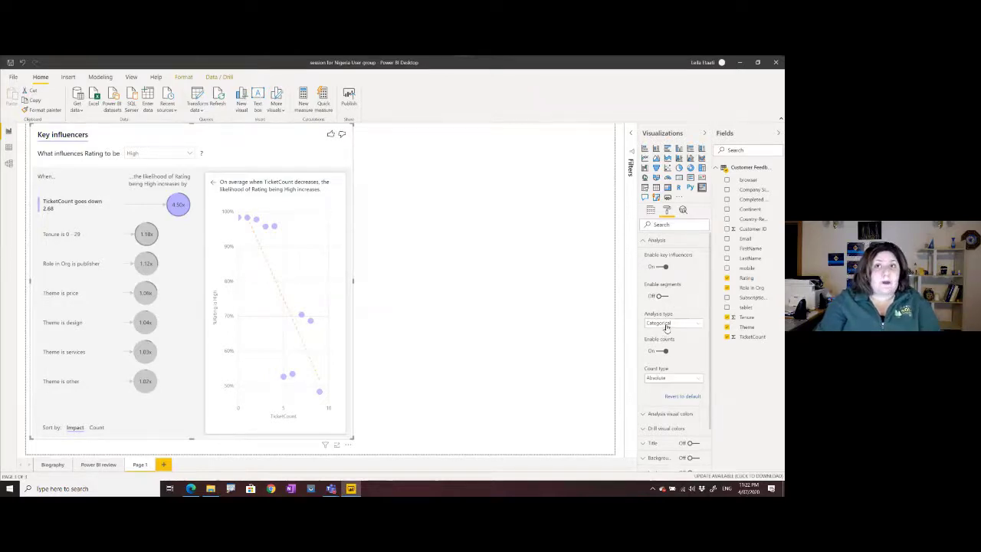
left_click(77, 109)
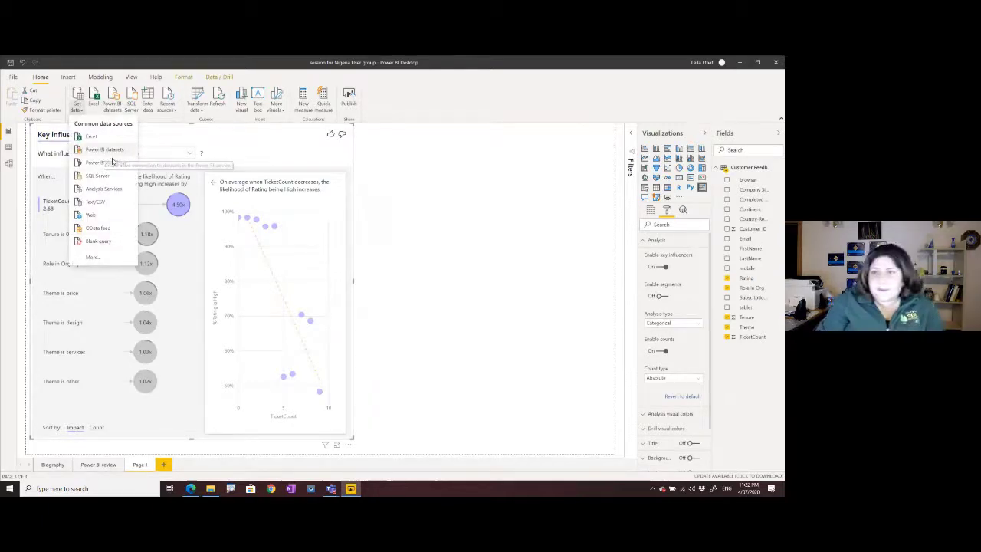
left_click(100, 203)
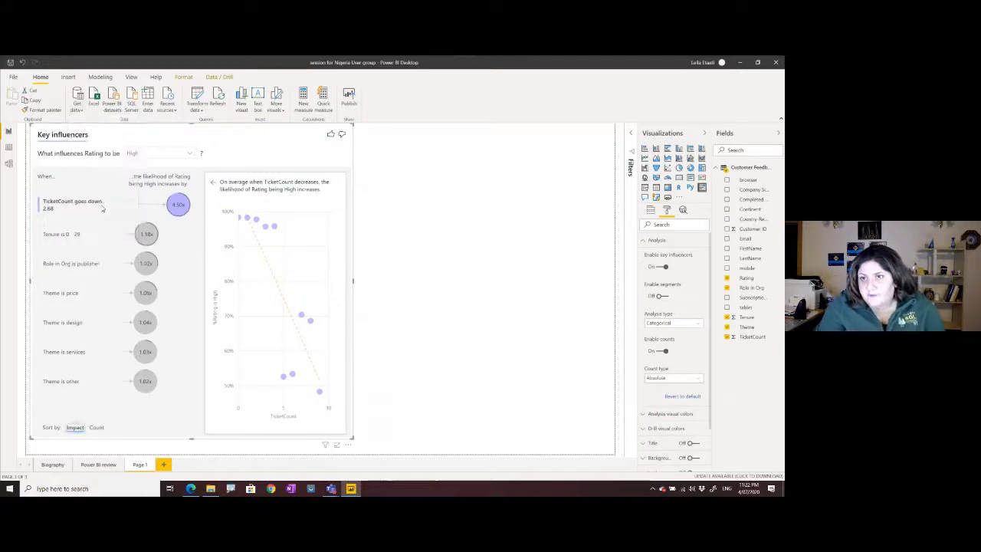
double_click(97, 122)
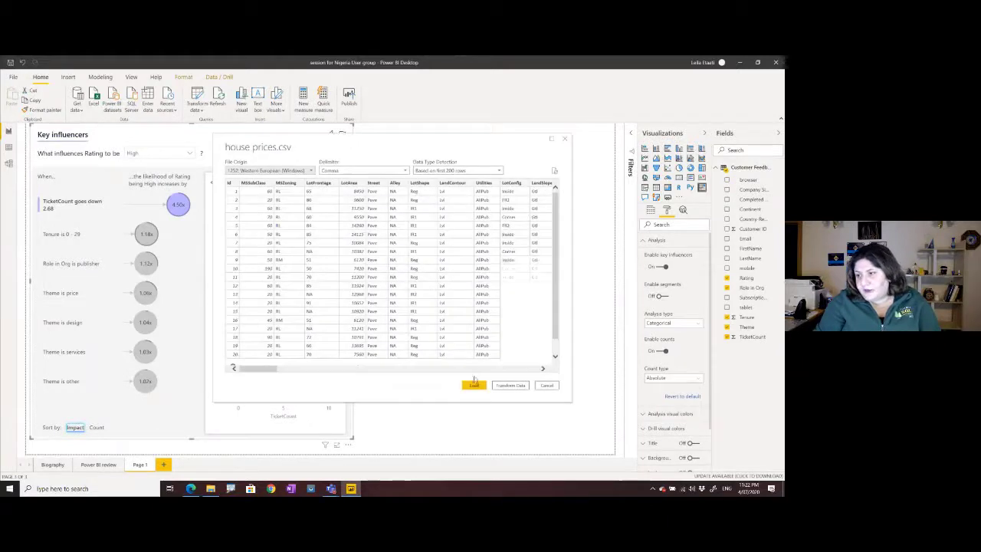
left_click(471, 387)
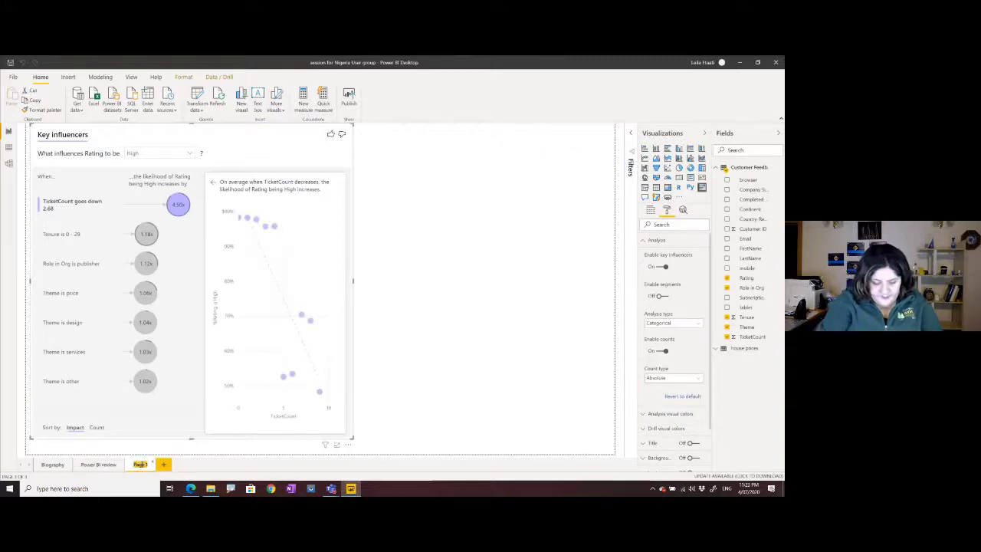
Step: Rename the current report page, Page 1, as "KI- Categorial"
double_click(141, 464)
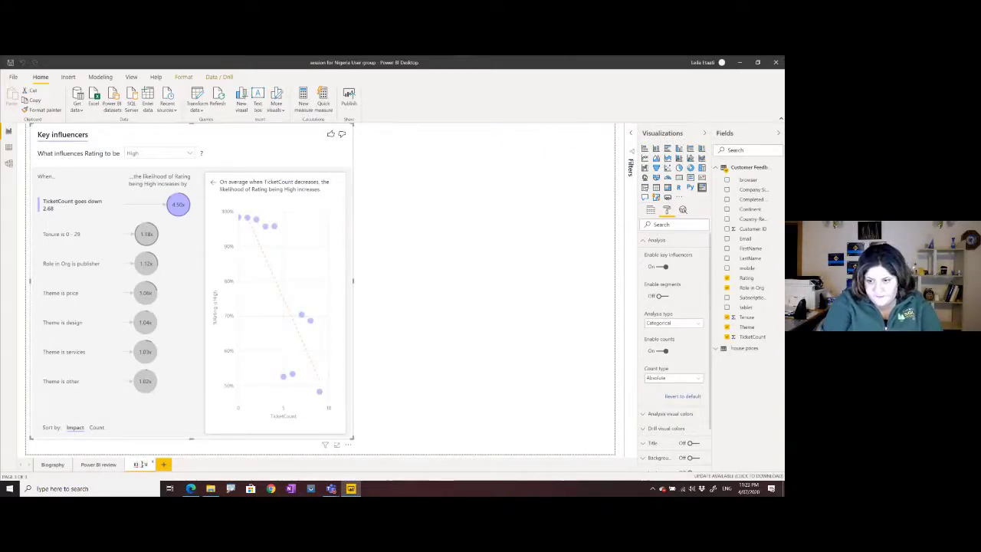
type("Key")
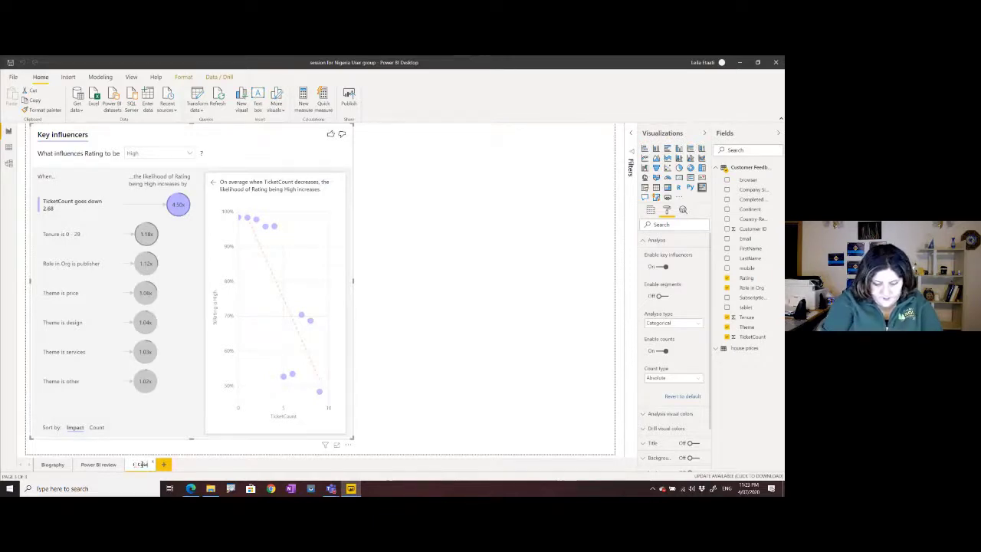
key("Return")
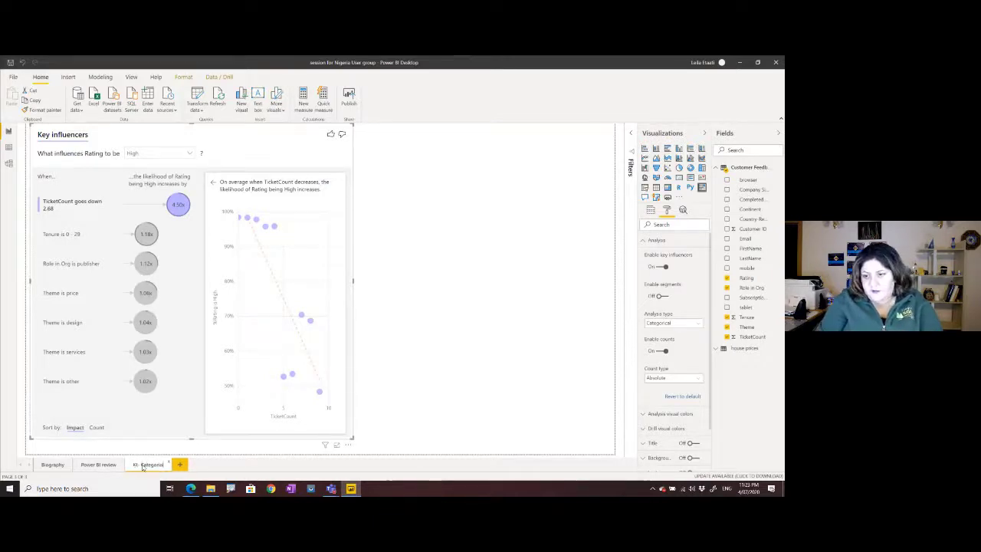
Step: Add a new report page and name it "KI-Numeric"
left_click(179, 464)
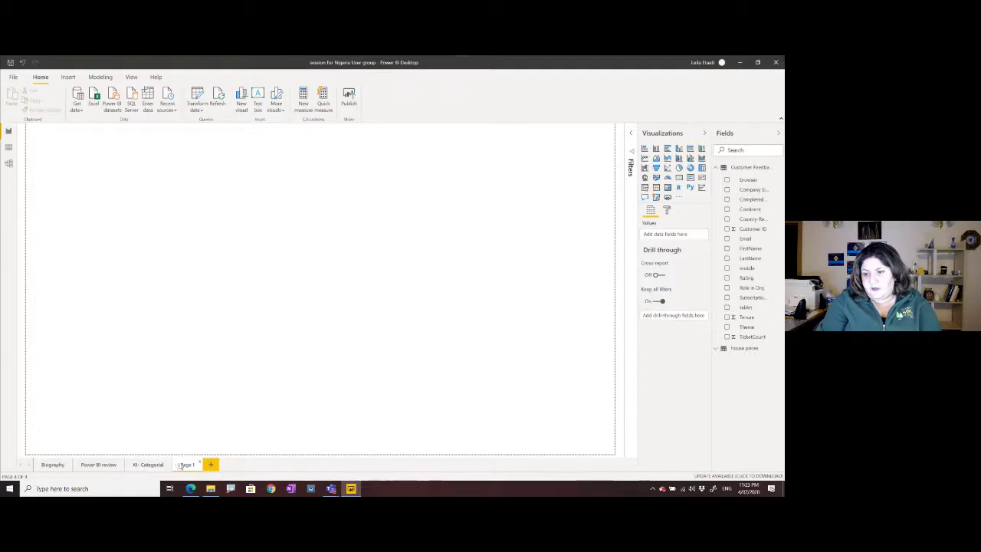
double_click(184, 464)
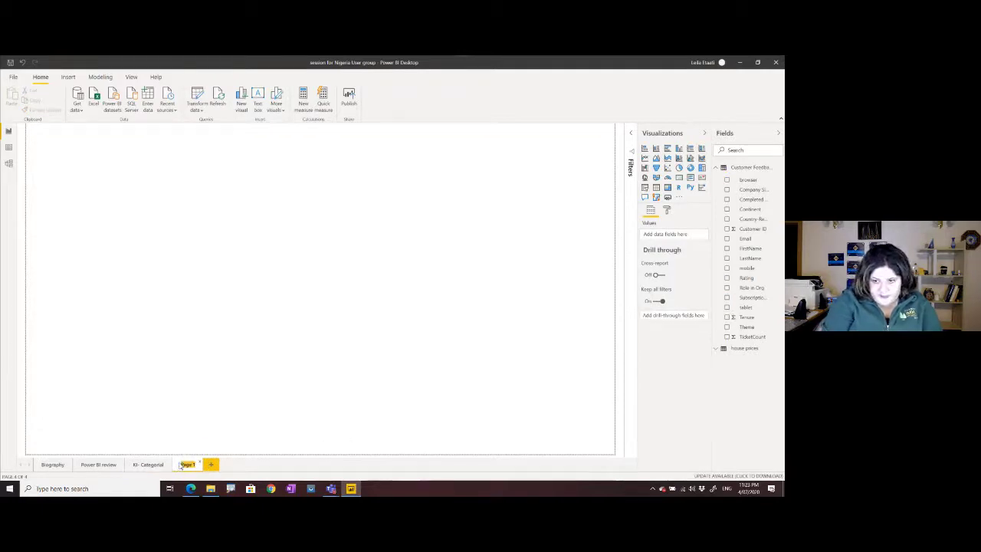
type("K")
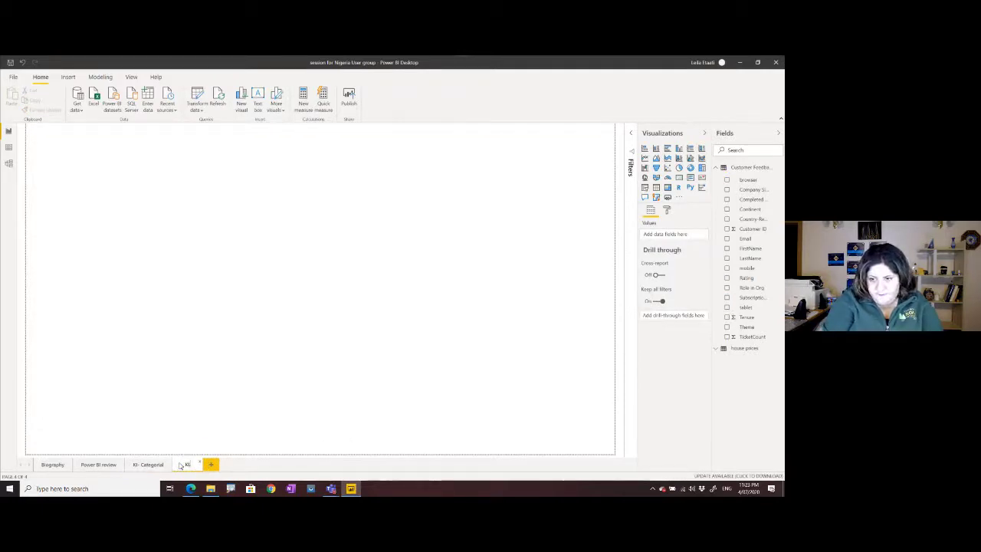
type("I")
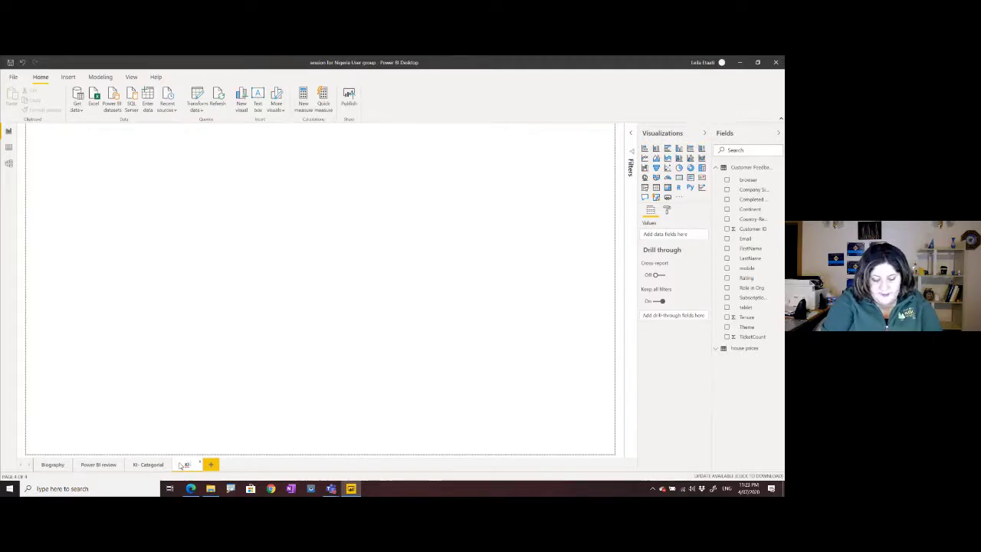
type("- Numeric")
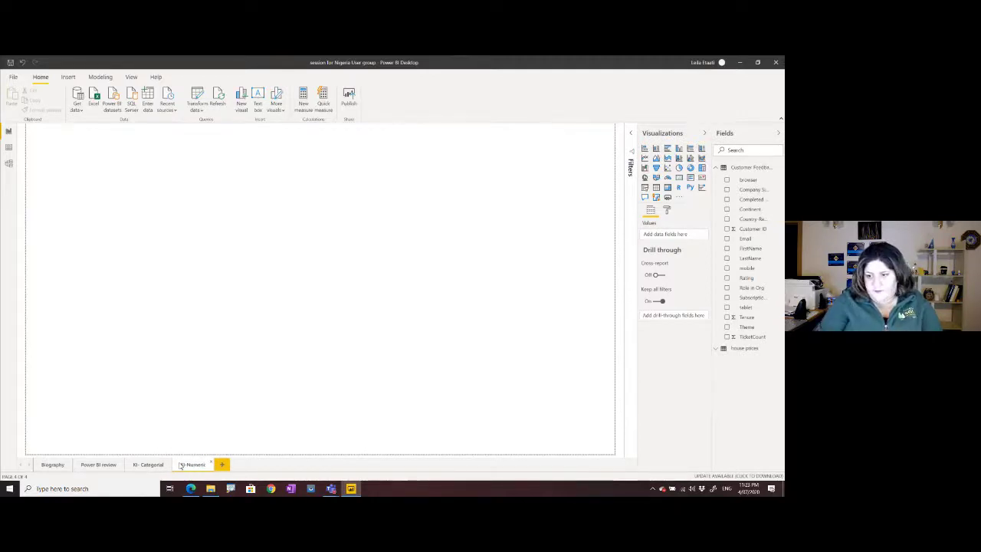
Step: Place an enlarged Key influencers visual on the KI-Numeric page and expand the house prices table's field list
left_click(702, 189)
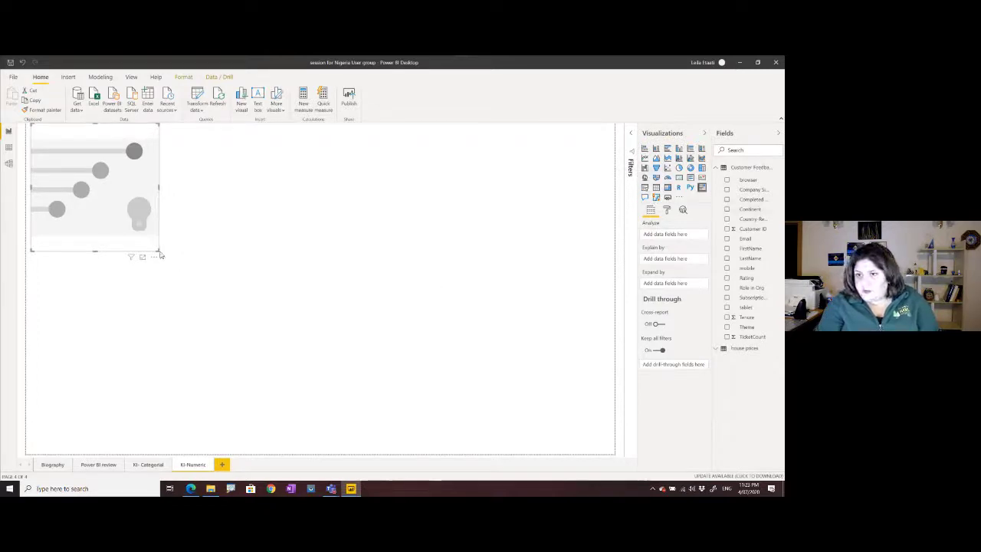
left_click_drag(208, 285, 329, 344)
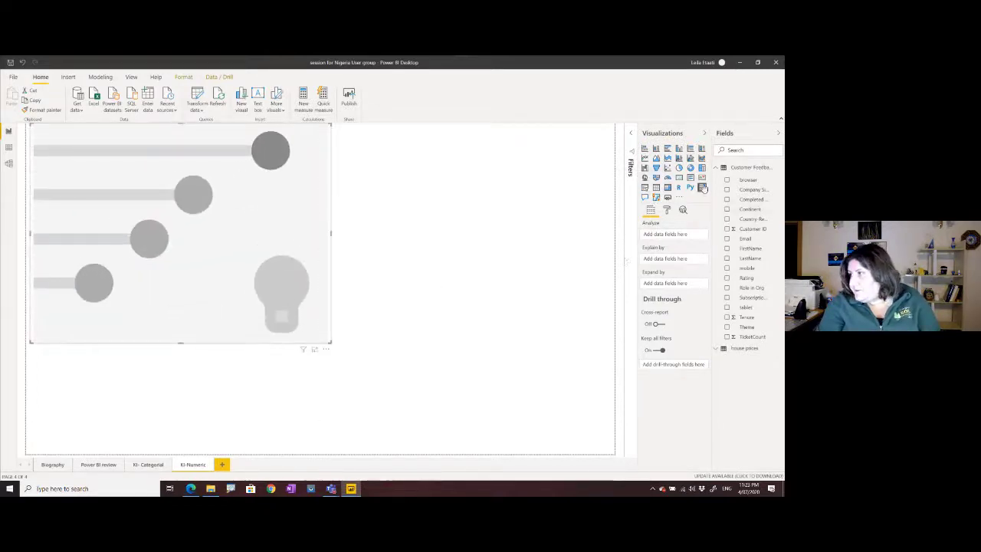
left_click(717, 167)
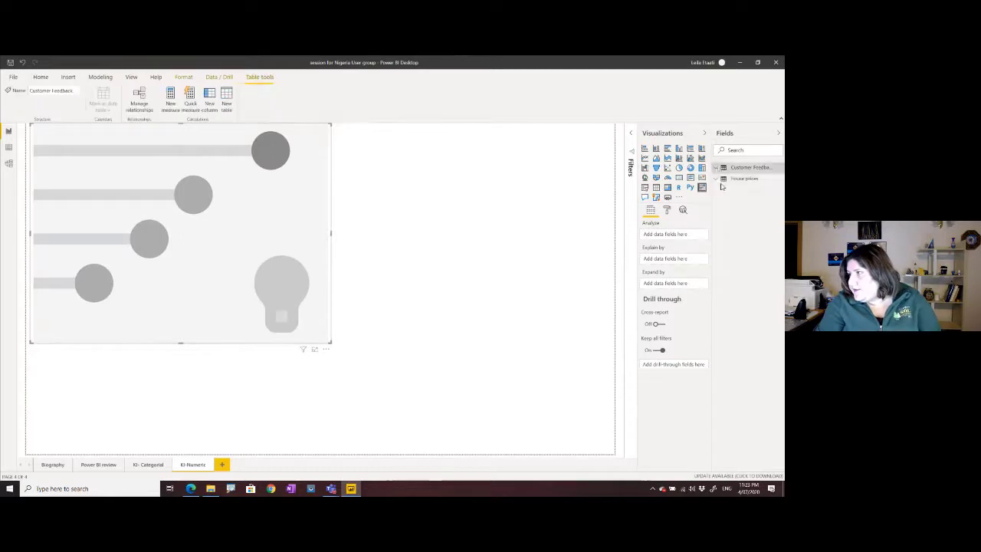
left_click(718, 178)
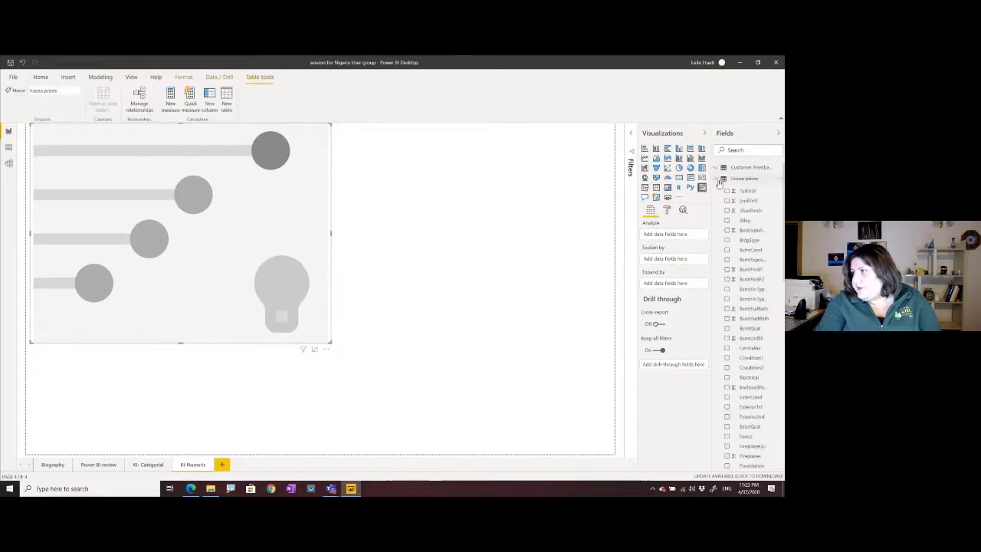
scroll(762, 322, "down", 10)
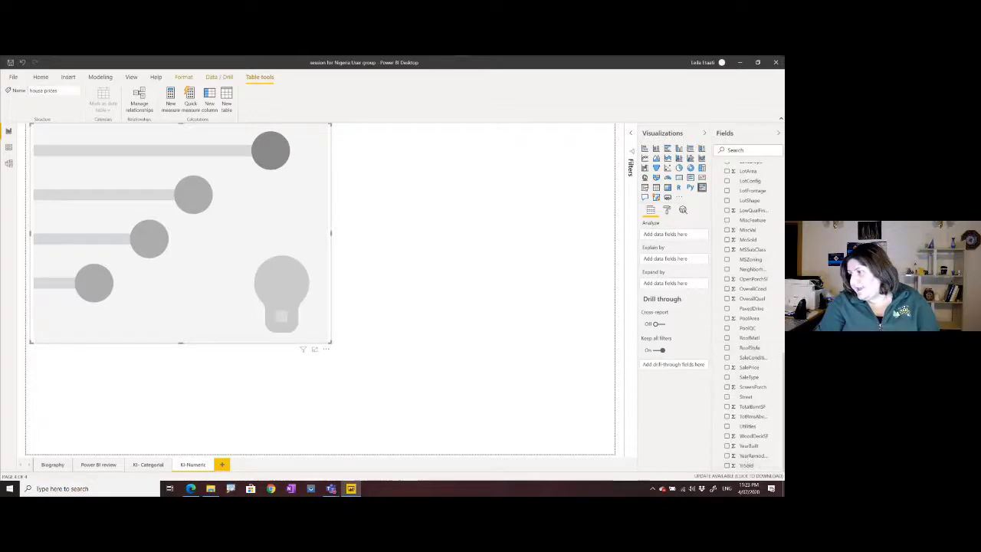
Step: Examine the SalePrice column of the house prices table in the data view
left_click(9, 149)
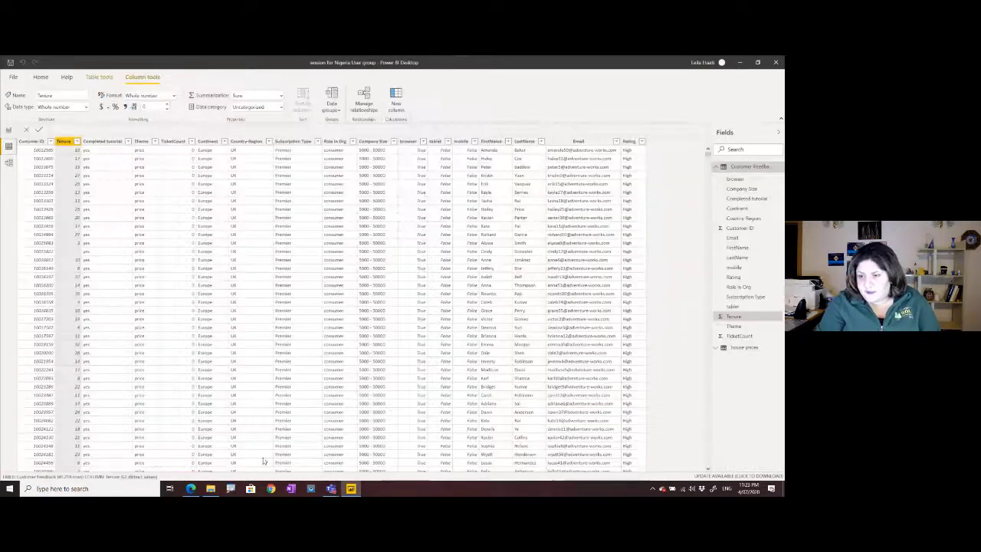
left_click(720, 172)
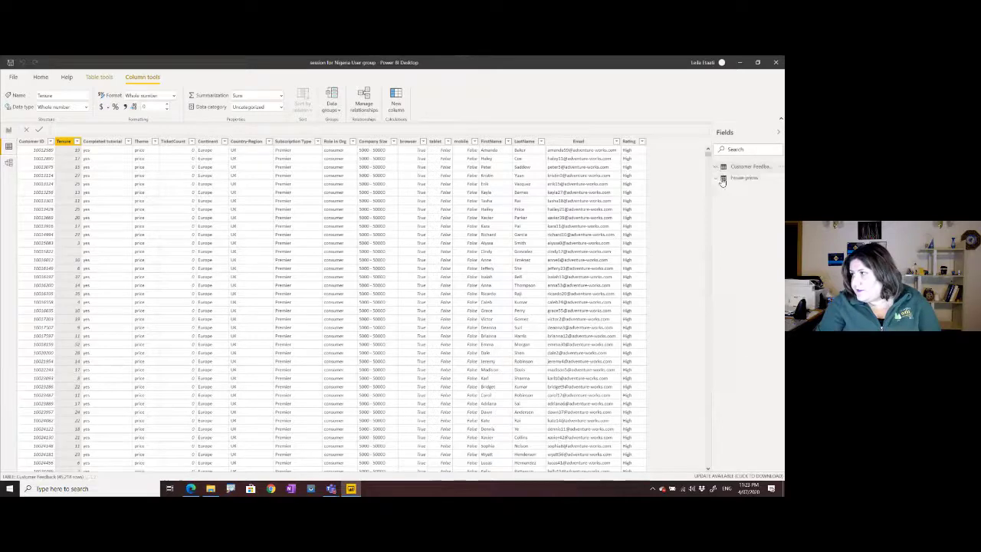
left_click(742, 179)
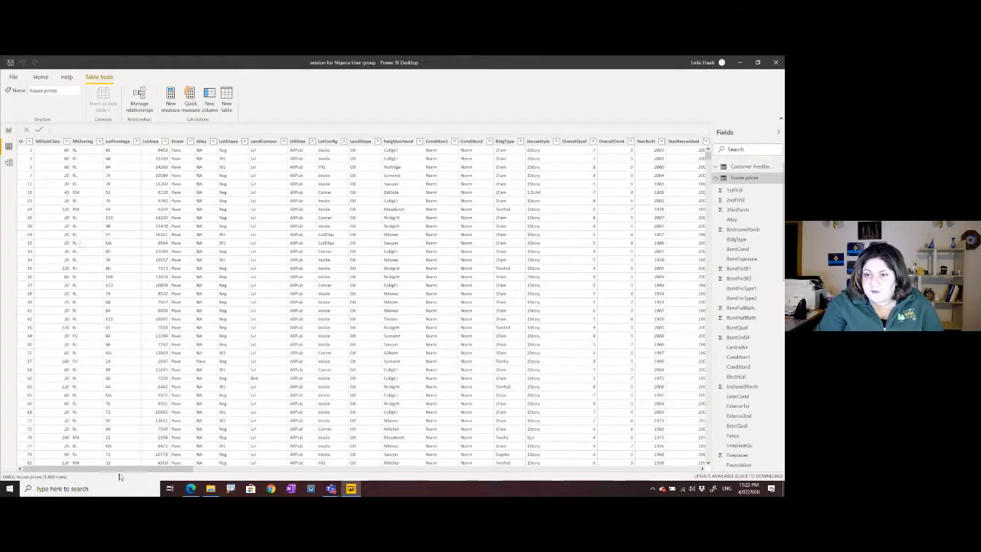
left_click(701, 464)
left_click(700, 464)
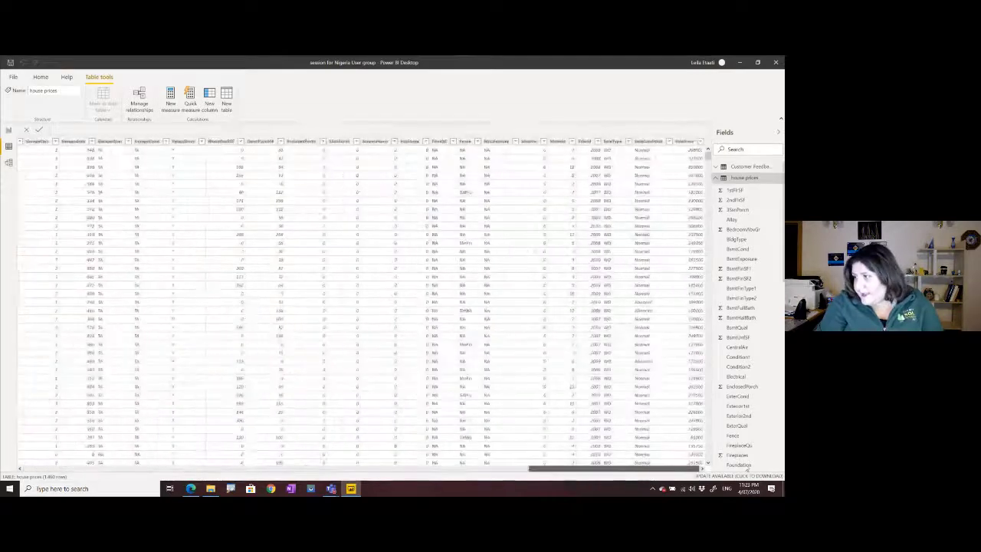
left_click(685, 142)
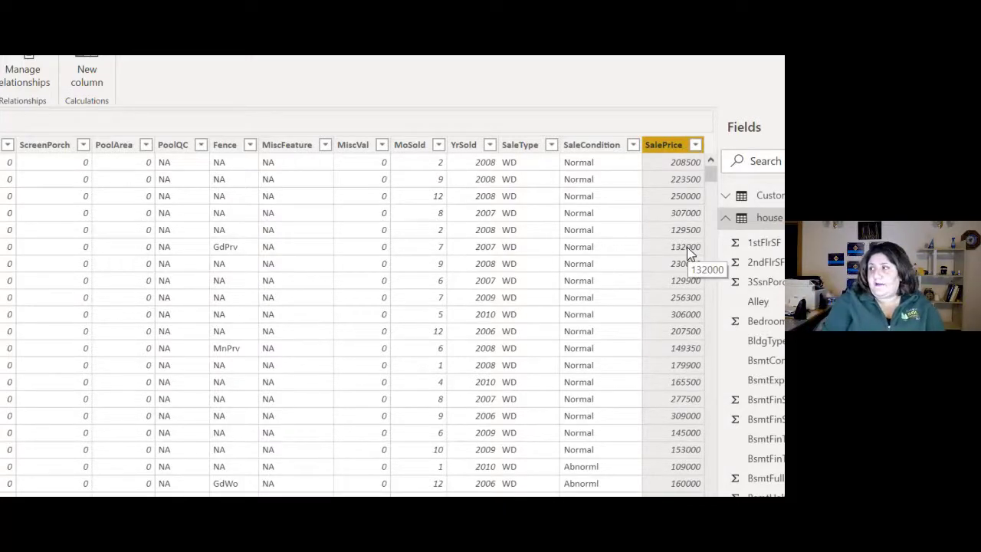
Step: Return to the report and assign SalePrice to Analyze in the Key influencers visual, checking its summarization options
left_click(9, 132)
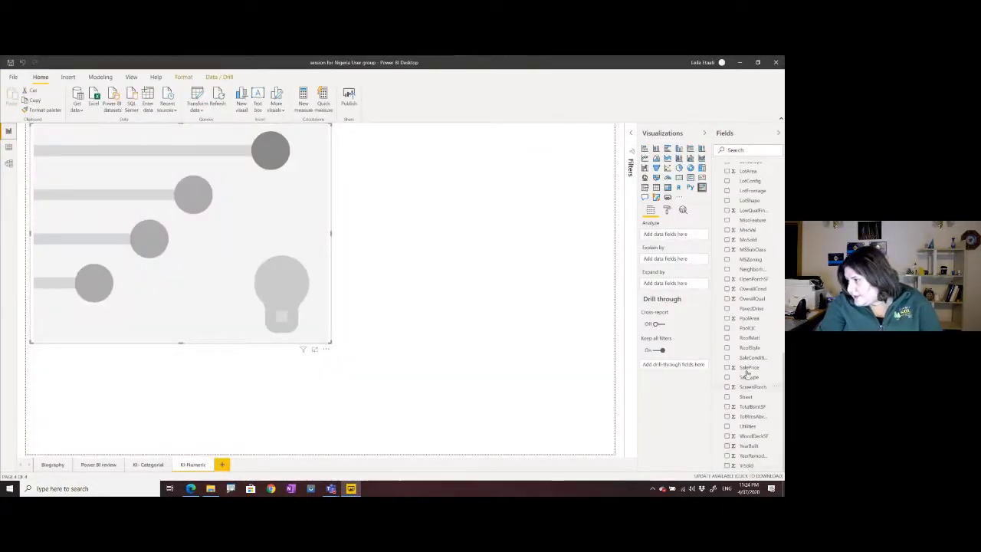
left_click_drag(748, 372, 674, 236)
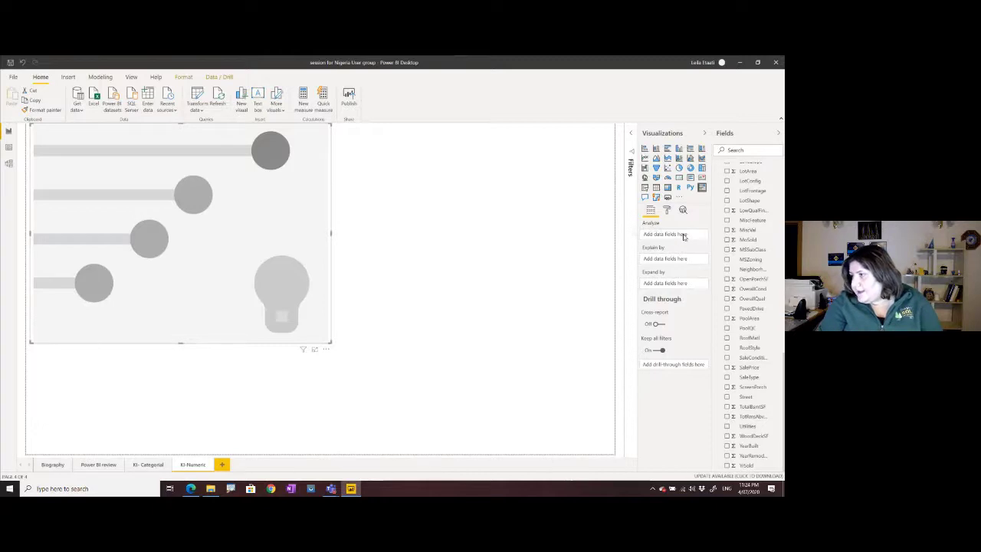
left_click(698, 236)
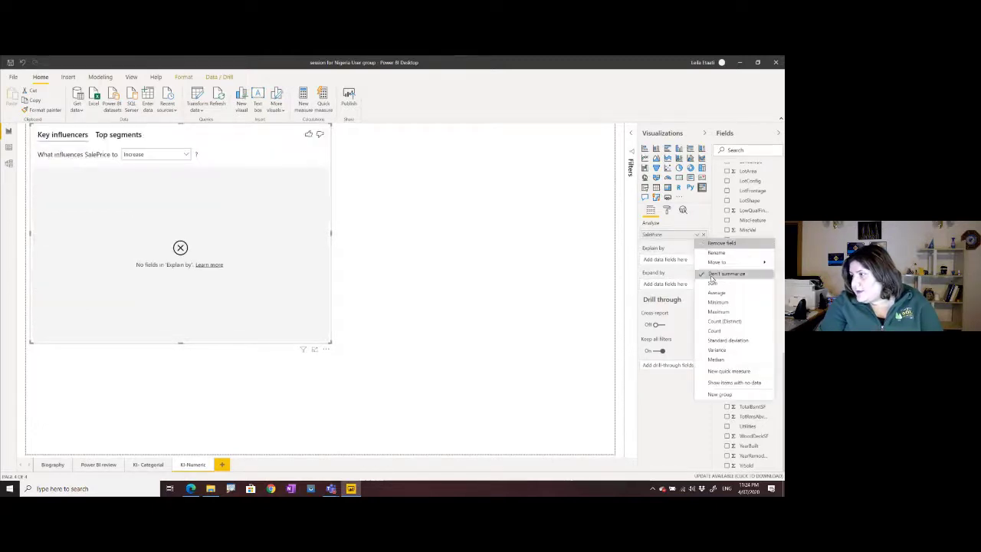
key("Escape")
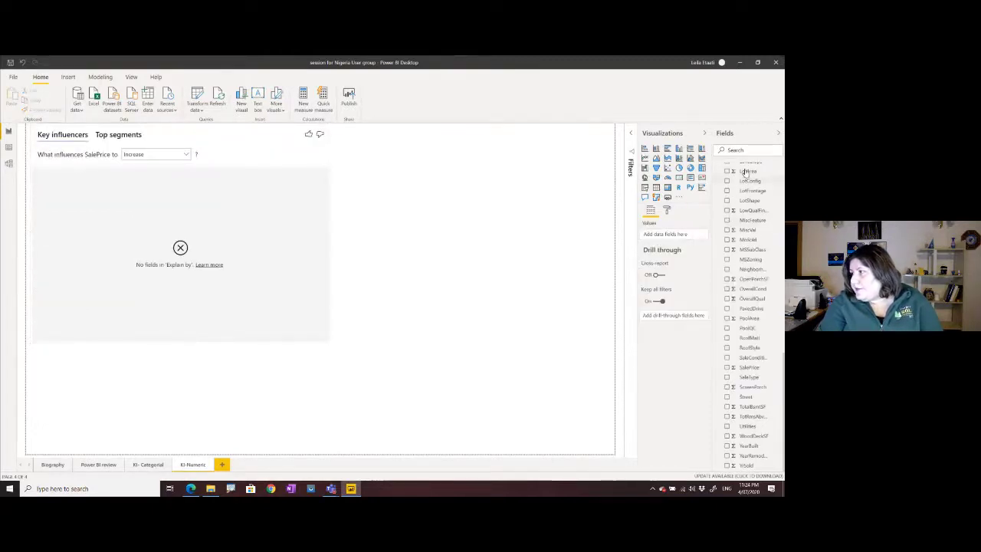
Step: Add the LotArea field to the Key influencers visual as an Explain by factor
scroll(754, 207, "up", 1)
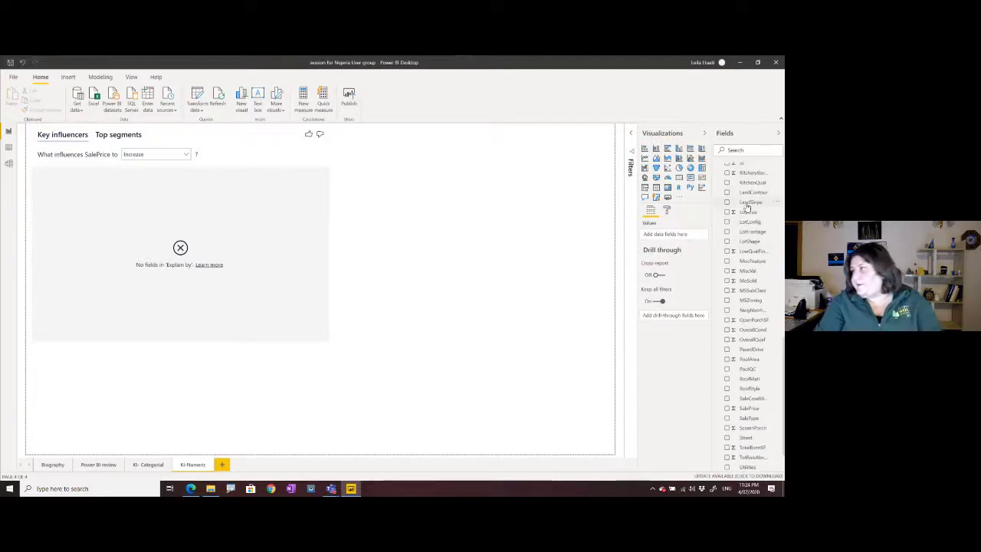
scroll(754, 207, "up", 1)
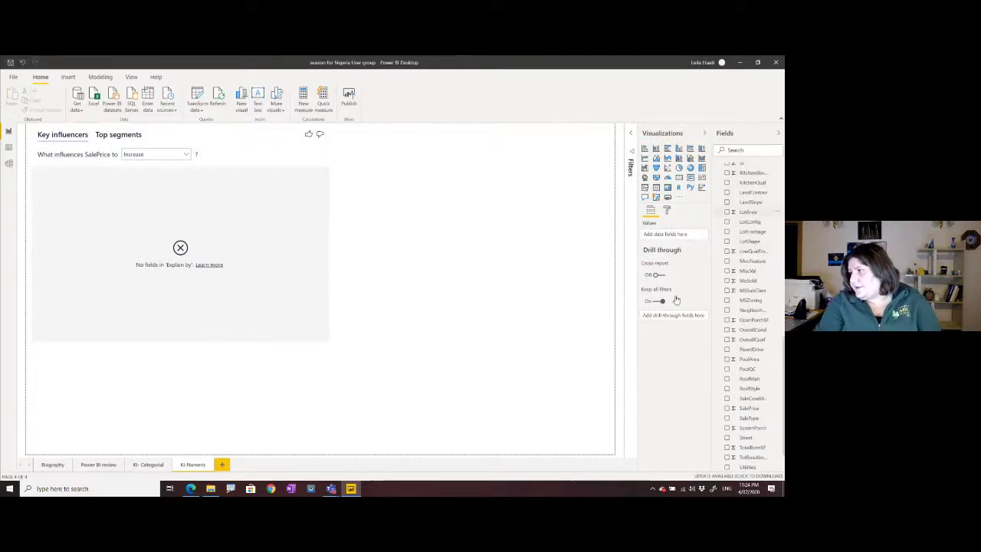
left_click_drag(745, 212, 229, 295)
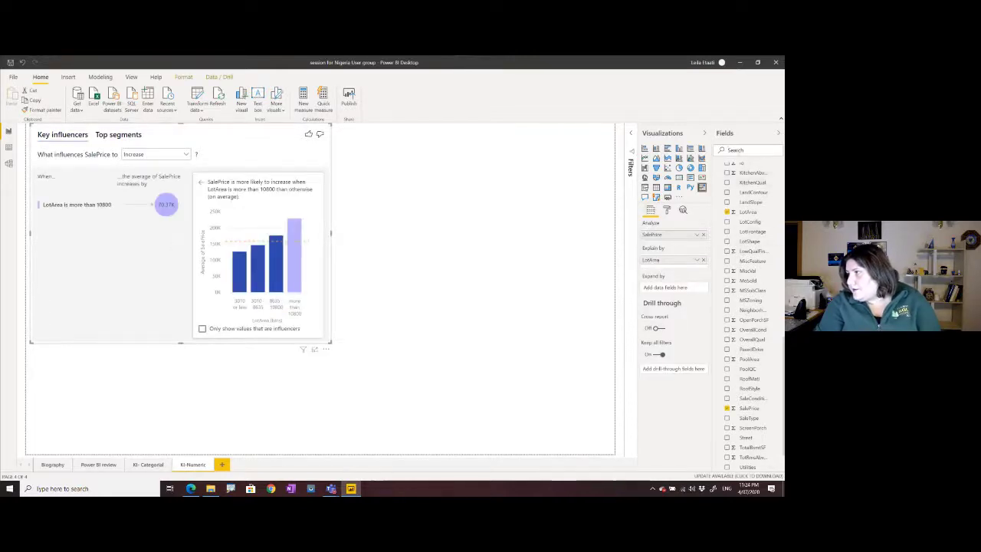
Step: Find and add YearBuilt as an Explain by factor, and set both YearBuilt and LotArea to Don't summarize
type("year")
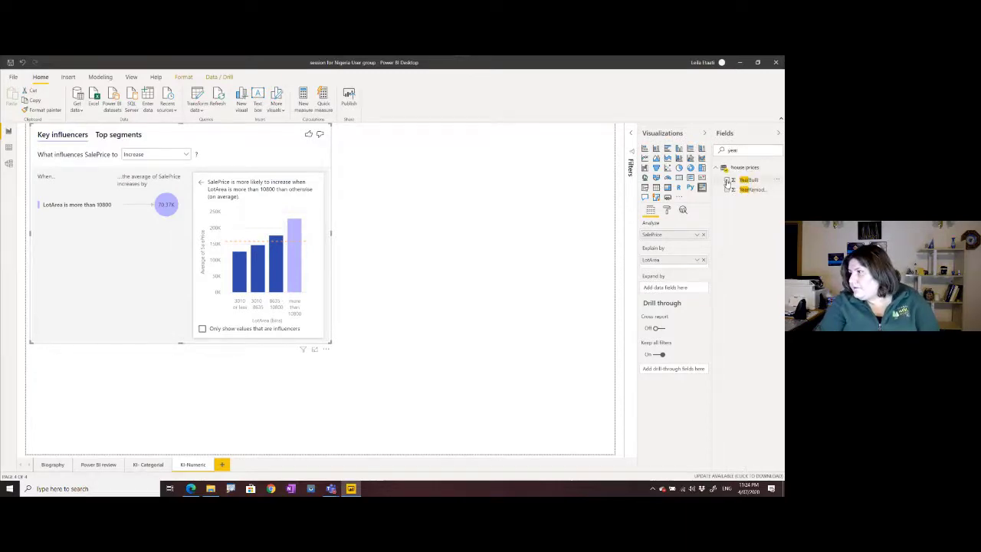
left_click(726, 181)
left_click(697, 271)
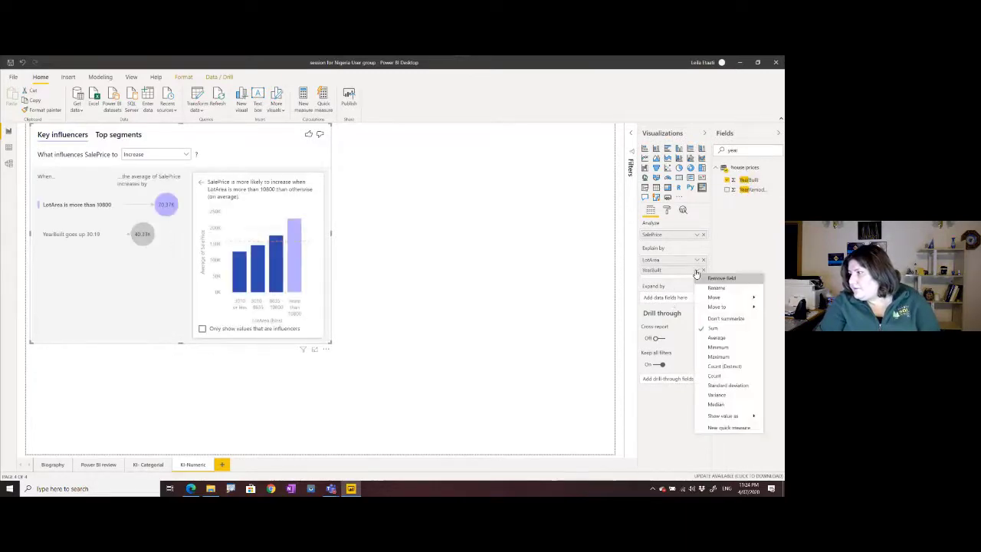
left_click(724, 318)
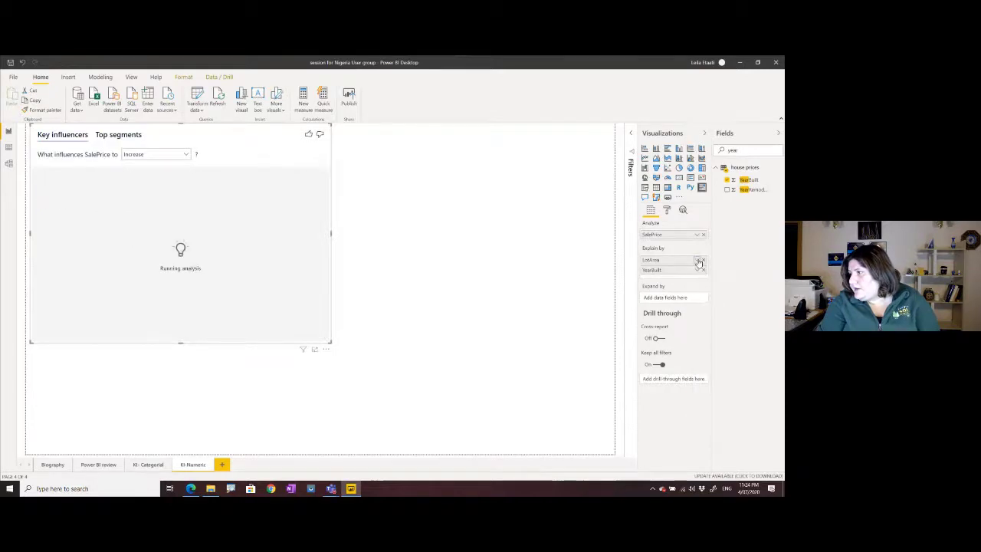
left_click(699, 261)
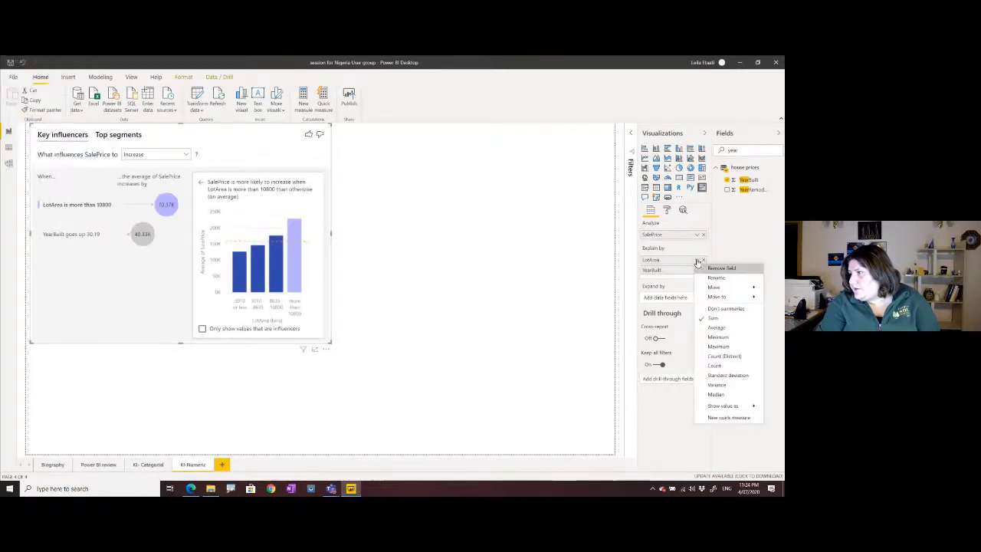
left_click(713, 309)
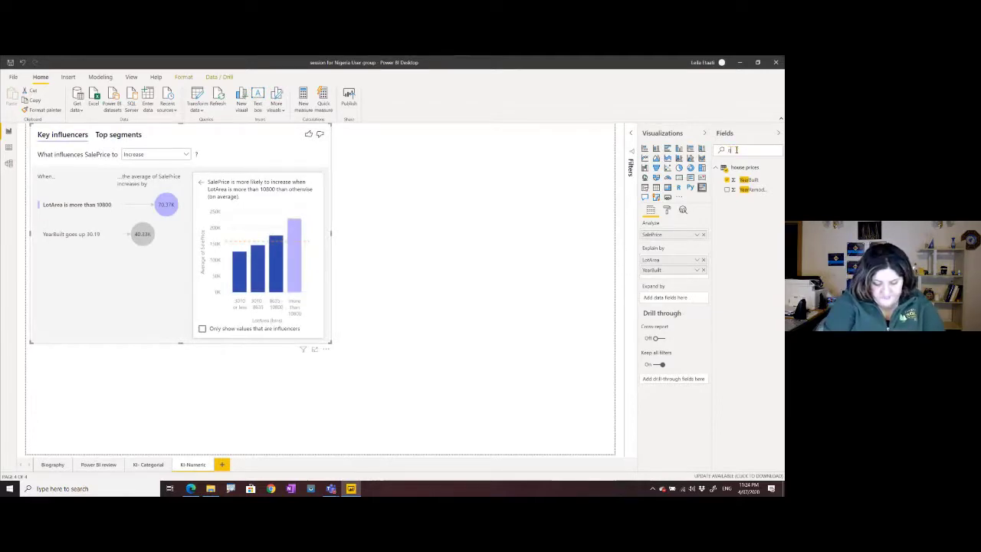
Step: Find OverallQual and add it as an Explain by factor in the Key influencers visual, set to Don't summarize
type("over")
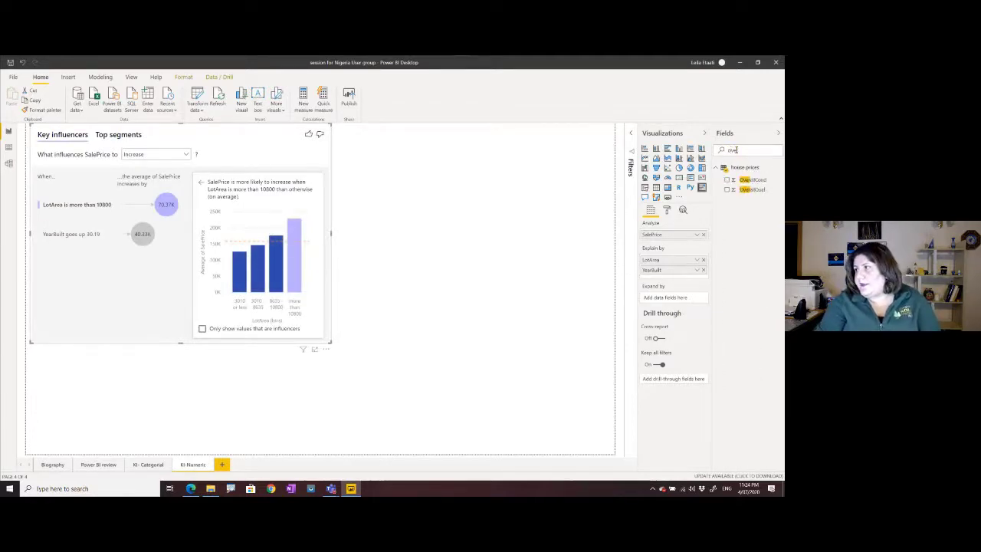
left_click_drag(753, 190, 679, 278)
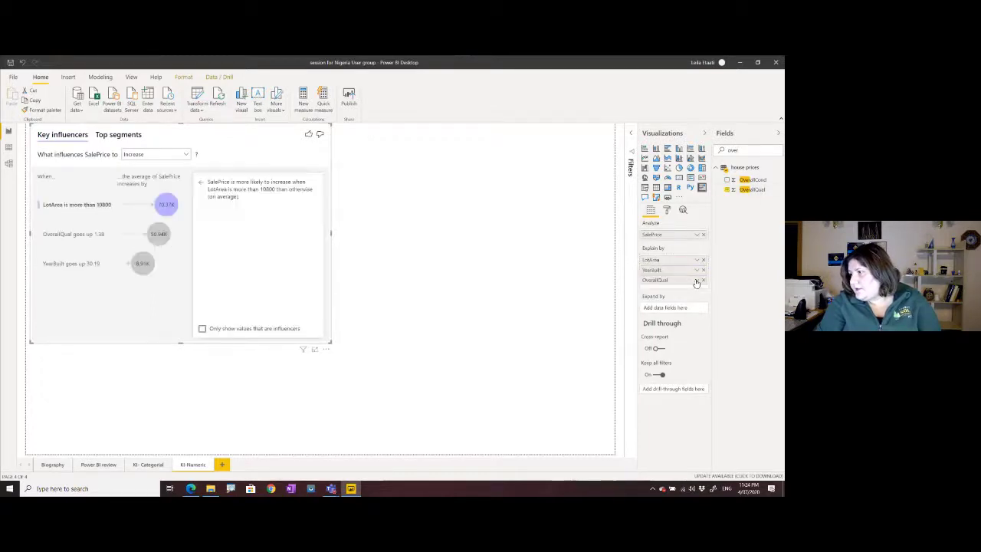
left_click(697, 280)
left_click(726, 330)
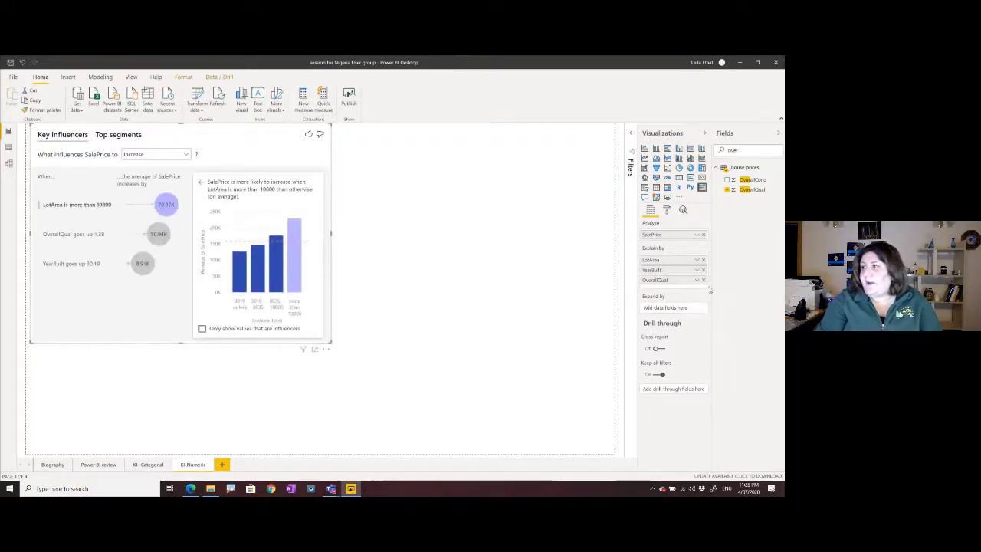
Step: Try the Categorical analysis type in the visual's Analysis formatting options, and set it back to Continuous
left_click(666, 212)
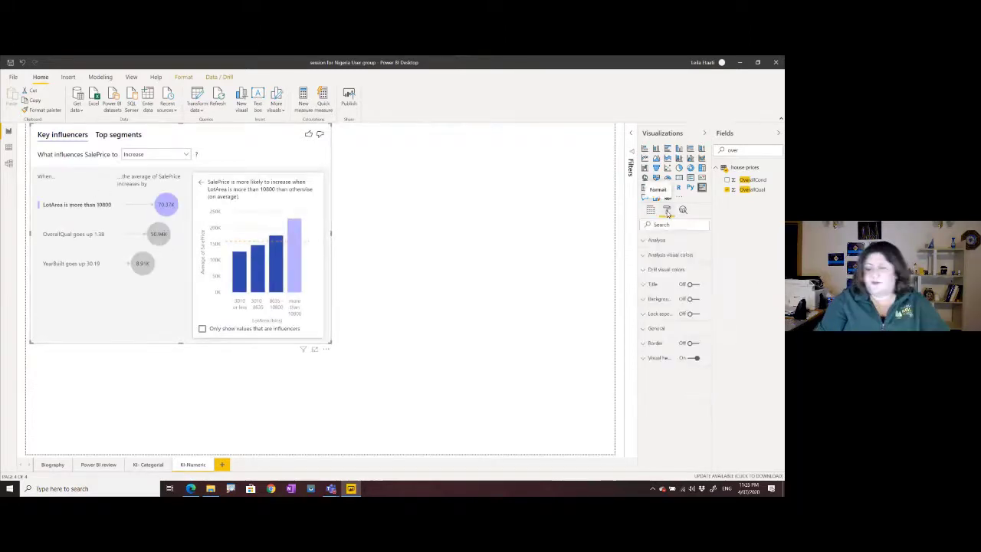
left_click(657, 241)
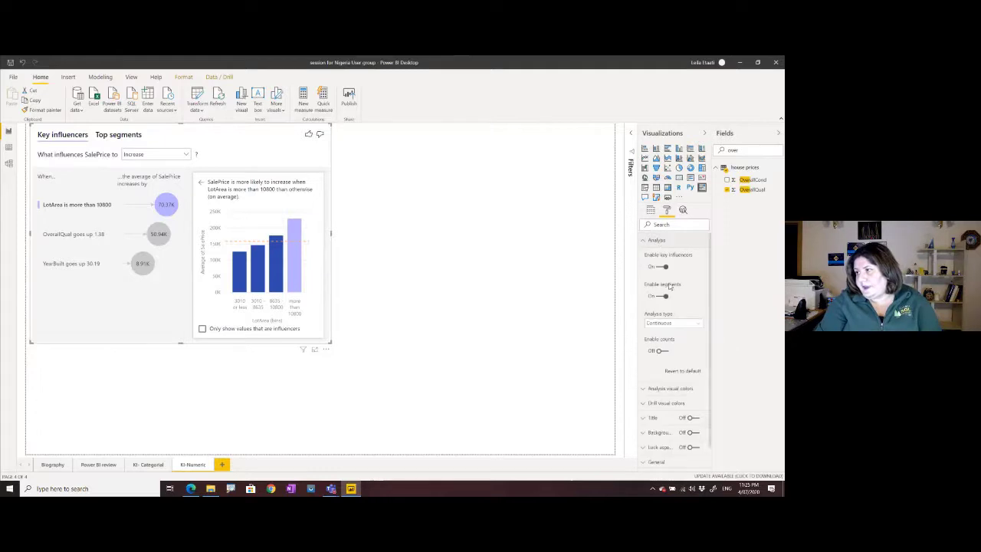
left_click(677, 325)
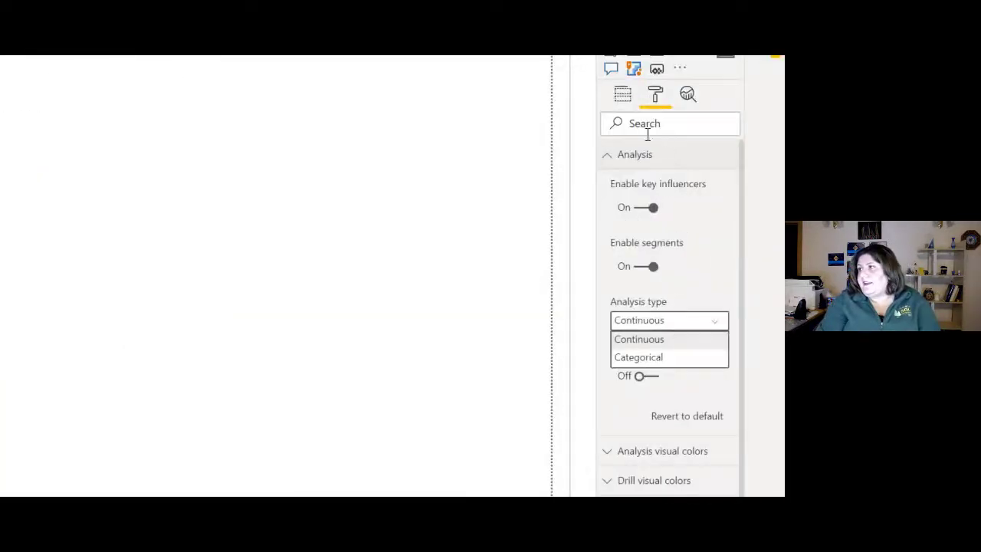
left_click(653, 360)
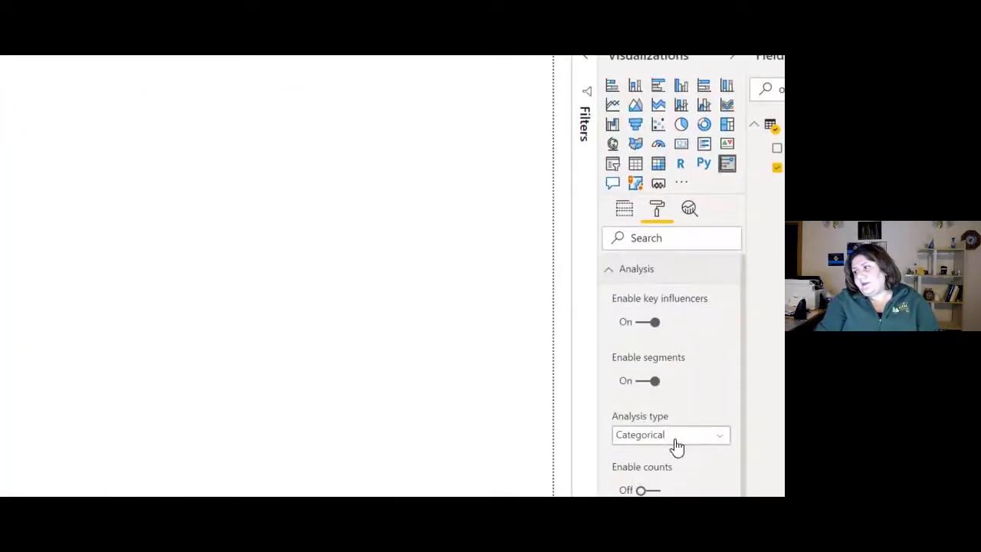
left_click(677, 434)
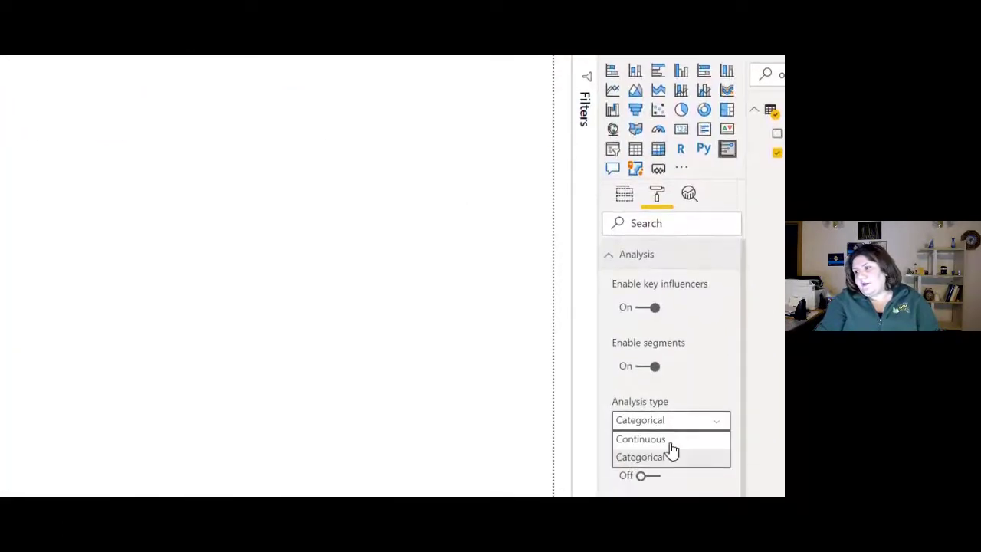
left_click(666, 429)
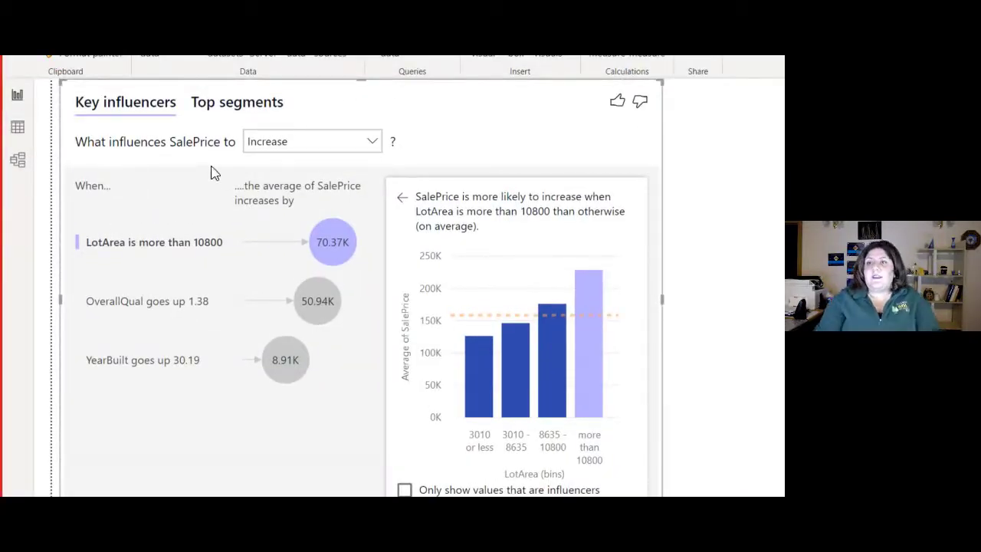
Step: Compare the SalePrice target options with the Rating target options on the categorical key influencers page, keeping SalePrice on Increase
left_click(299, 153)
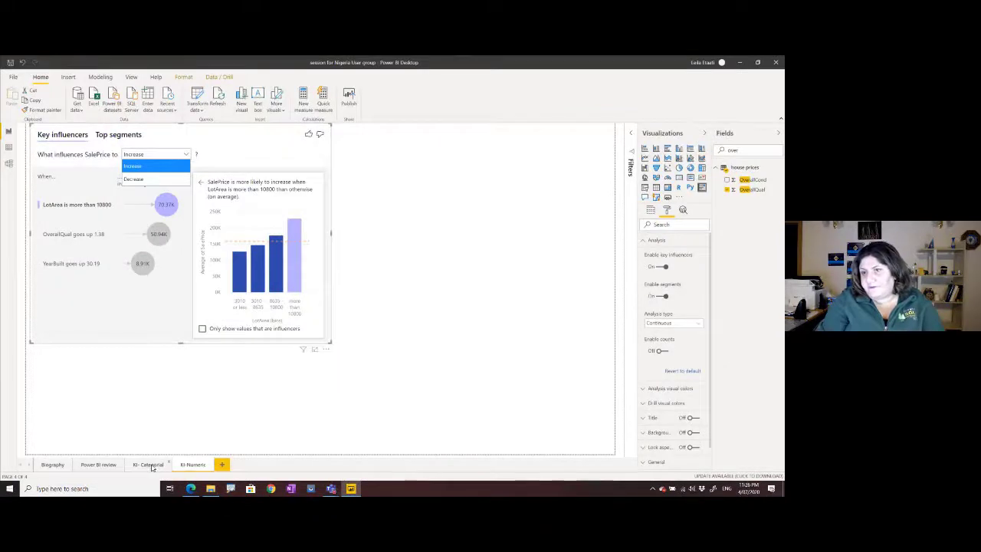
left_click(151, 467)
left_click(176, 155)
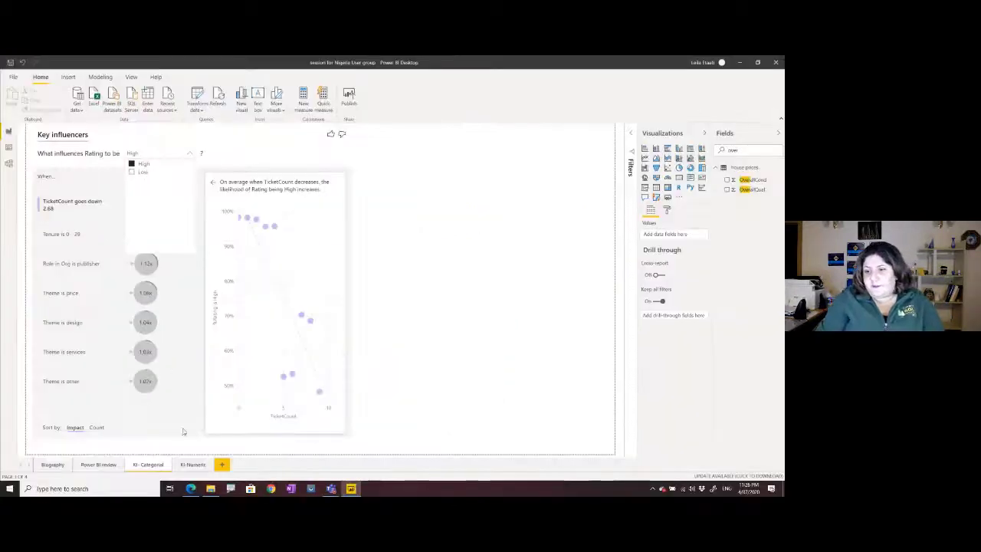
left_click(193, 465)
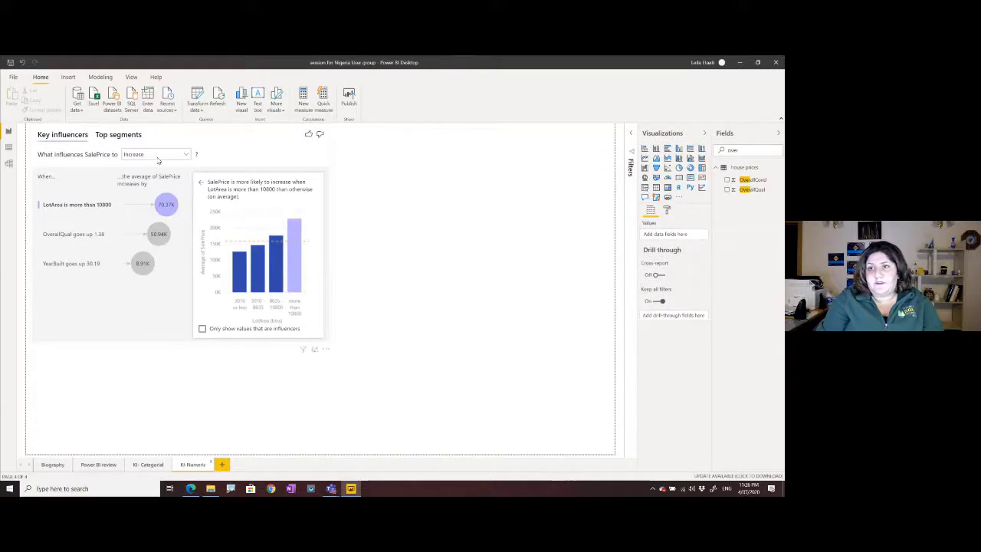
left_click(157, 156)
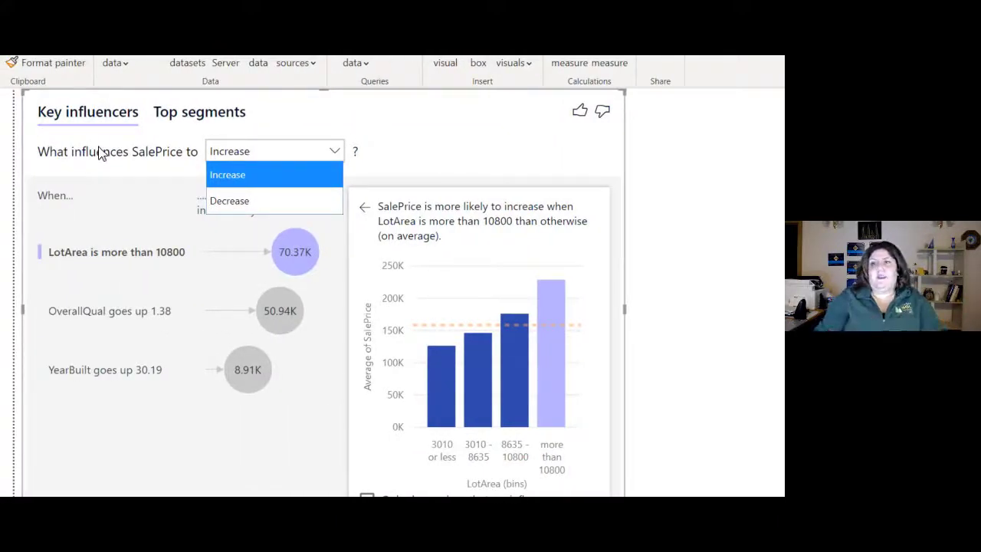
left_click(231, 182)
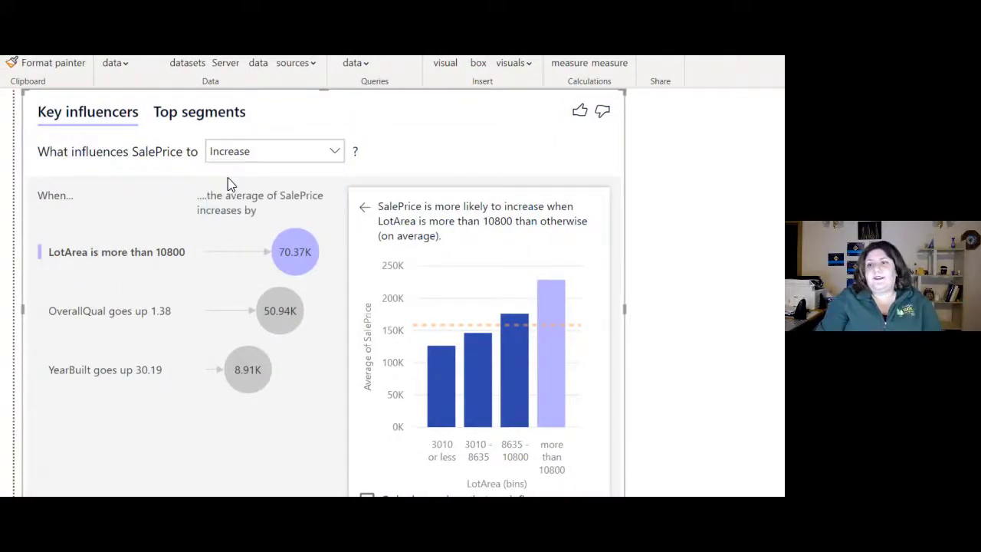
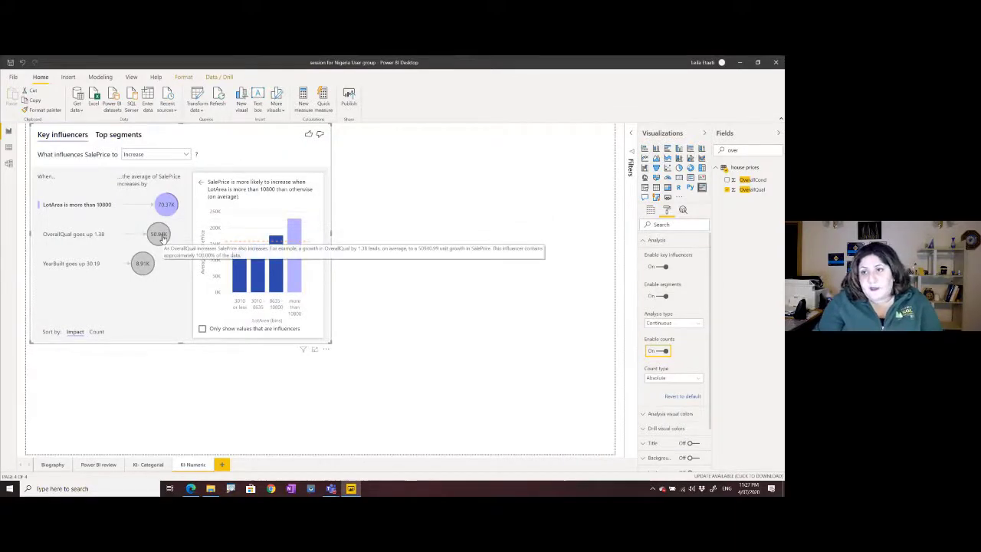
Step: Examine the OverallQual influencer's explanation and its SalePrice scatter chart, and return to the visual's field assignments
left_click(159, 235)
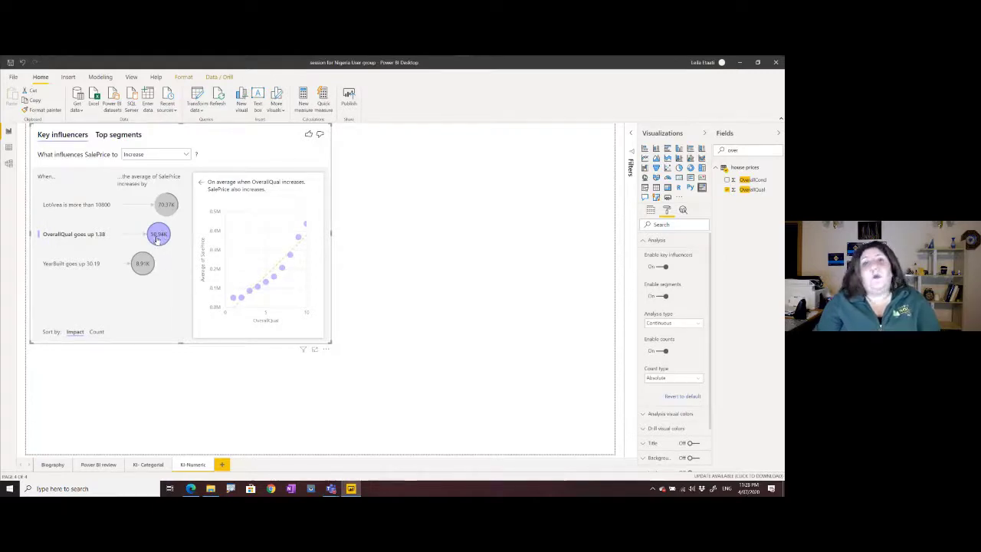
left_click(158, 239)
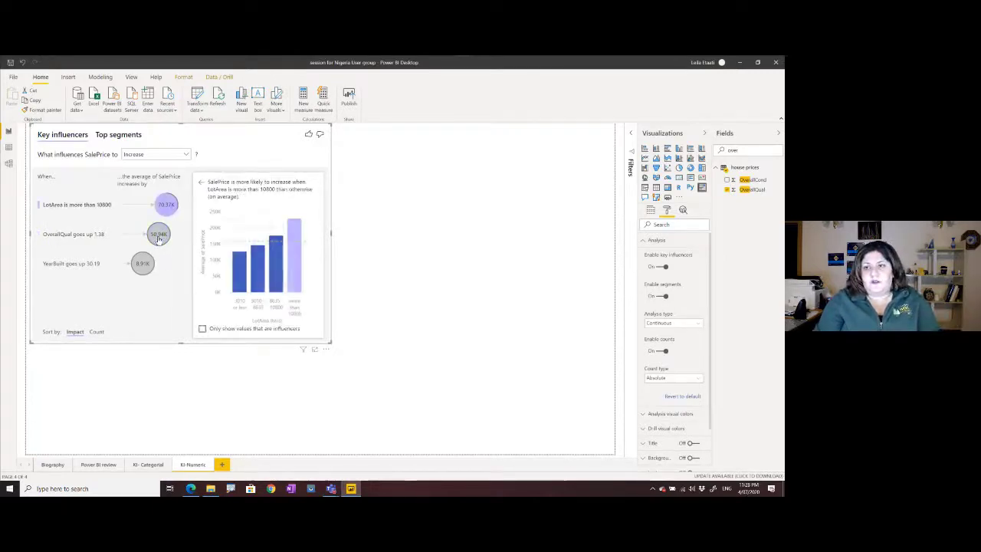
mouse_move(157, 239)
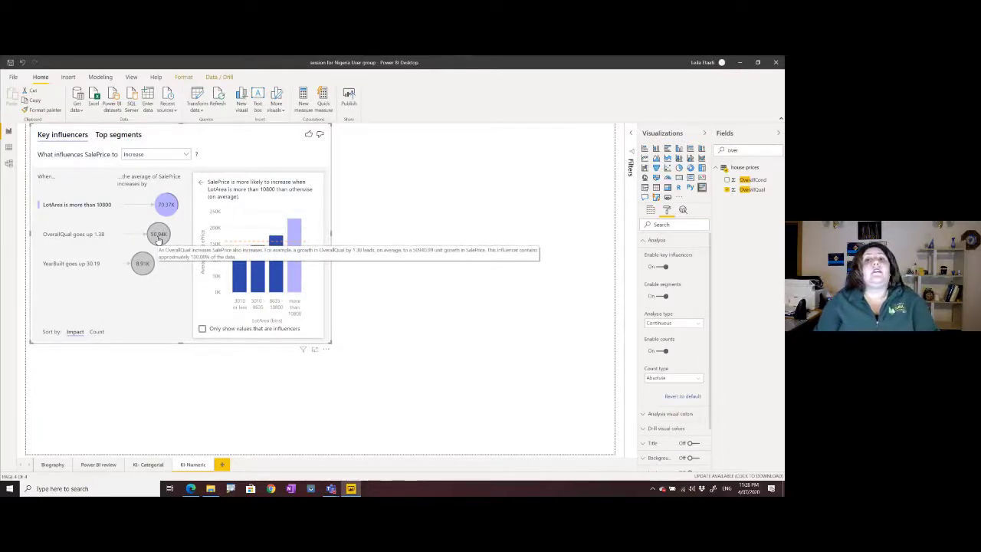
left_click(158, 240)
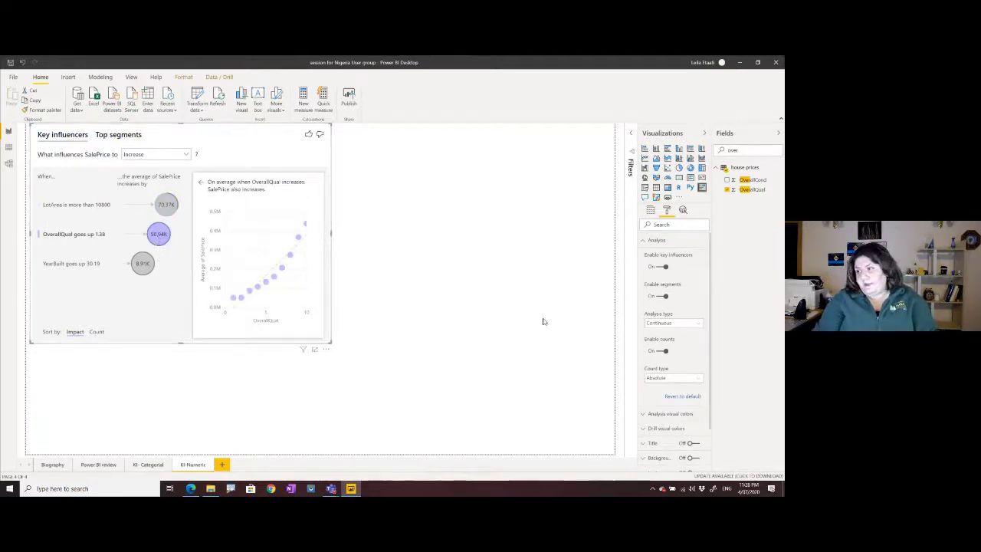
left_click(658, 242)
left_click(651, 211)
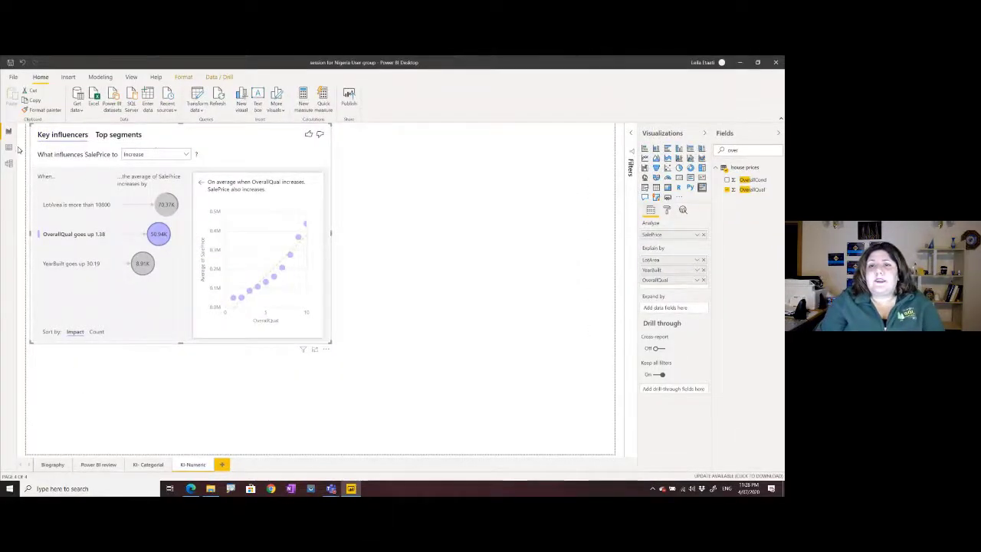
Step: Inspect the ID column of the house prices table in the data view, and return to the report
left_click(9, 147)
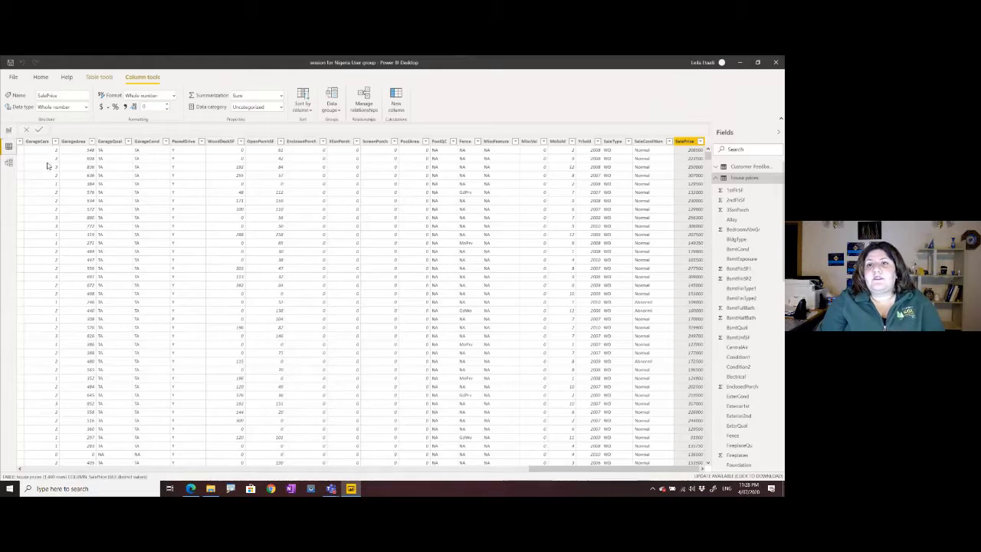
scroll(173, 445, "left", 5)
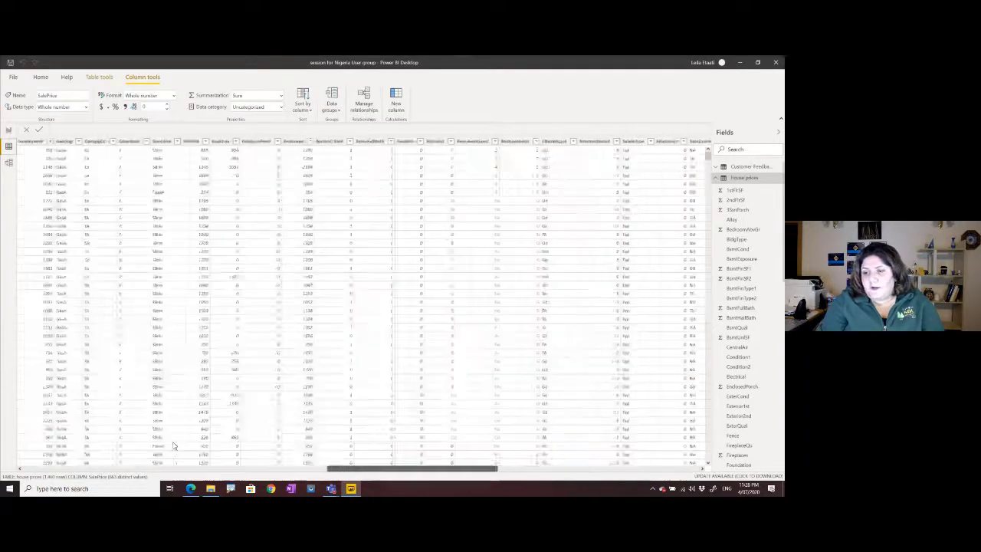
scroll(173, 445, "left", 5)
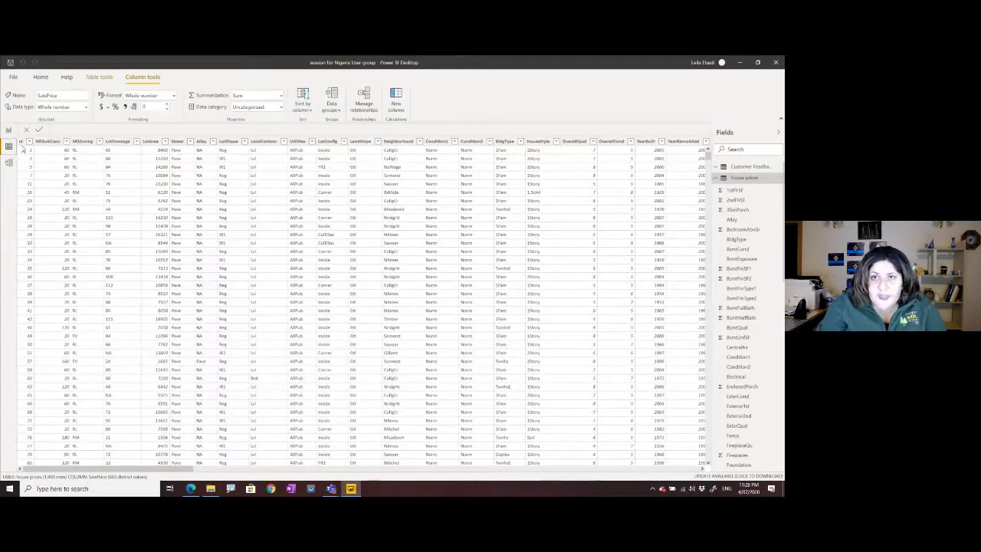
left_click(23, 142)
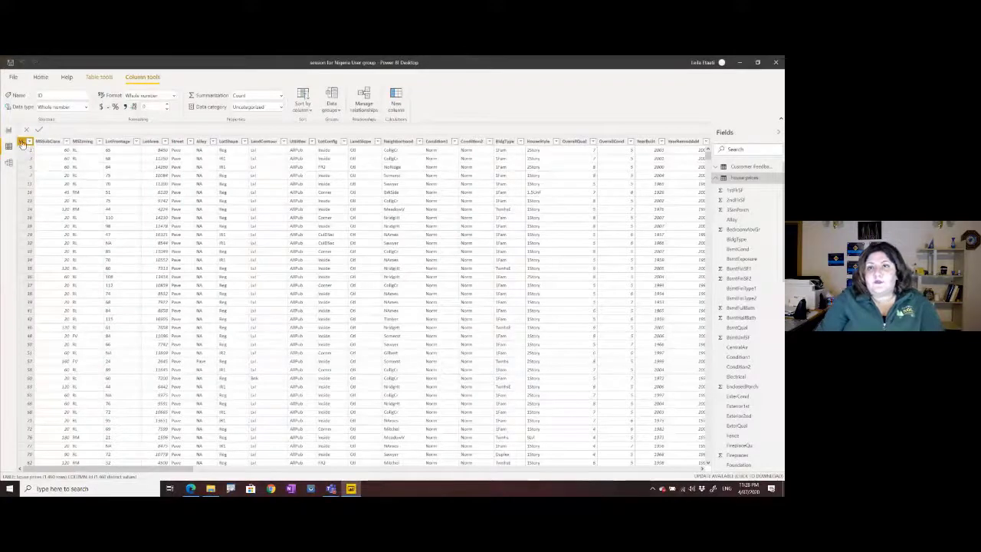
left_click(17, 118)
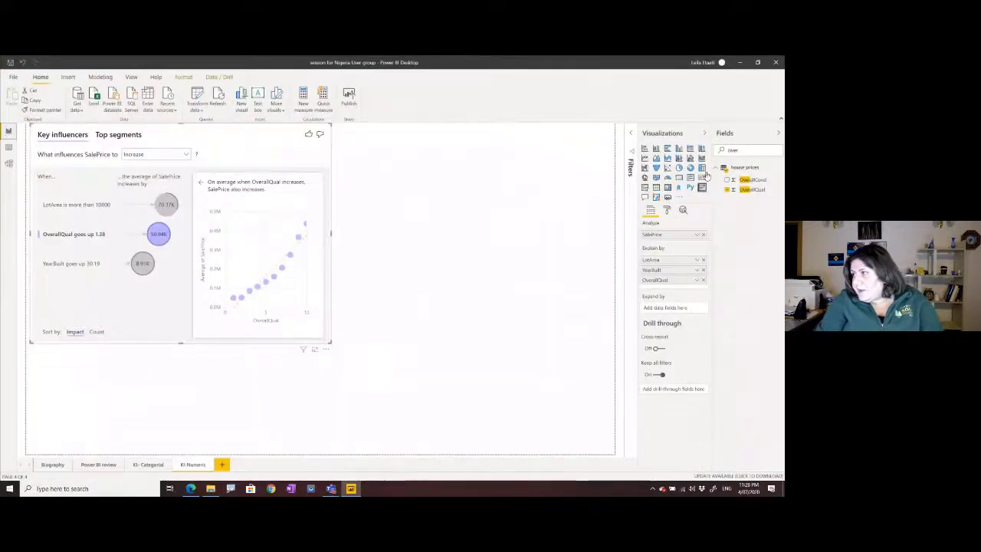
Step: Find Neighborhood and add it as the Expand by field, and set the analyzed SalePrice's summarization to Average
double_click(733, 151)
type("ce")
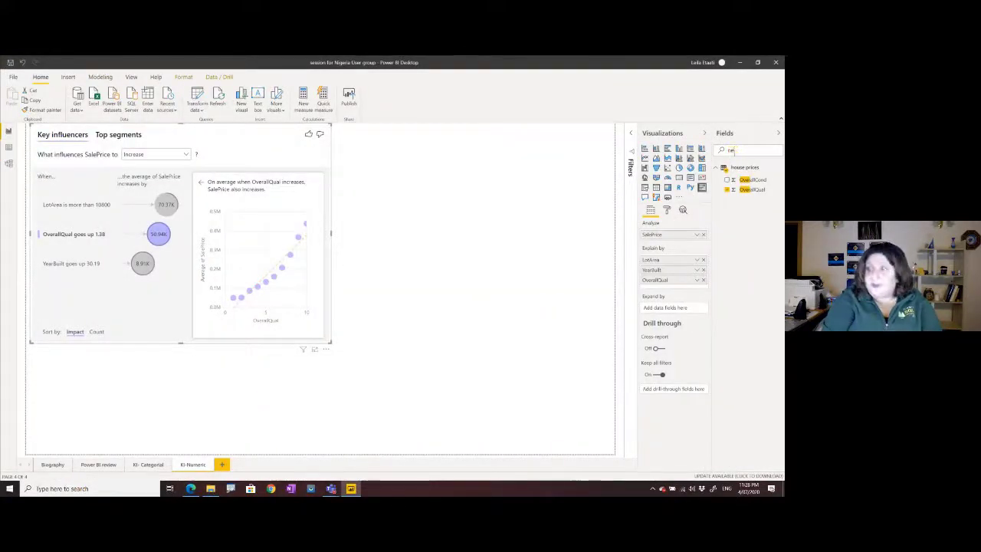
type("nei")
left_click_drag(754, 179, 676, 309)
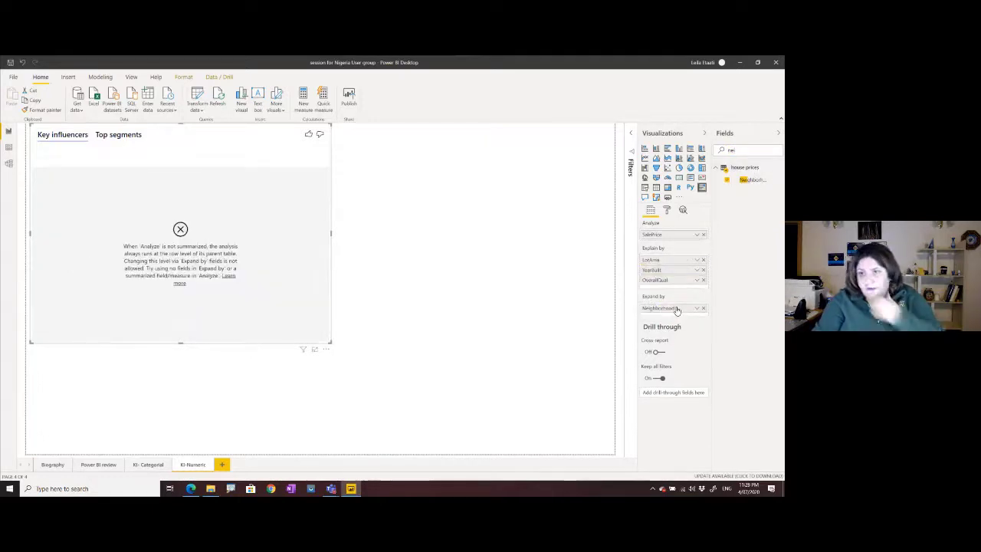
left_click(698, 237)
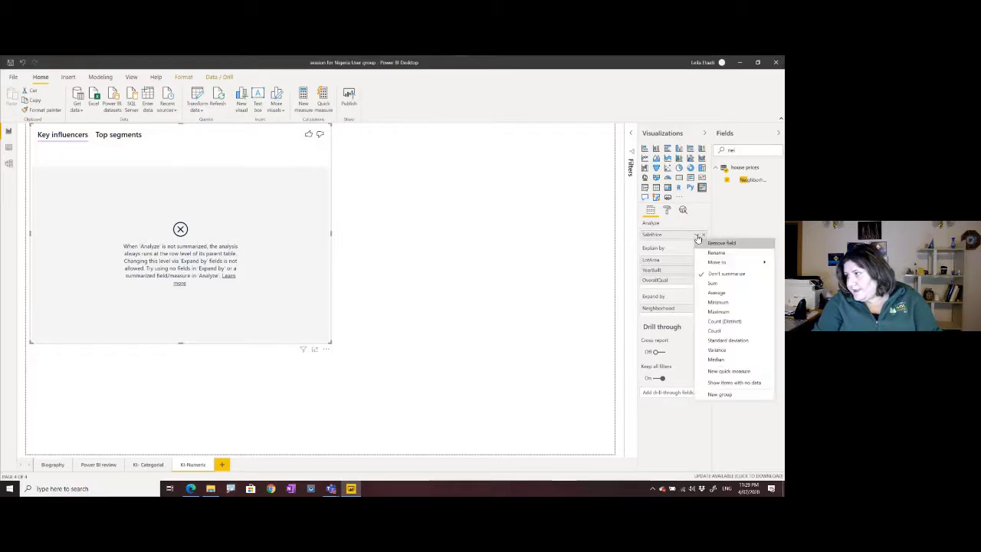
left_click(720, 294)
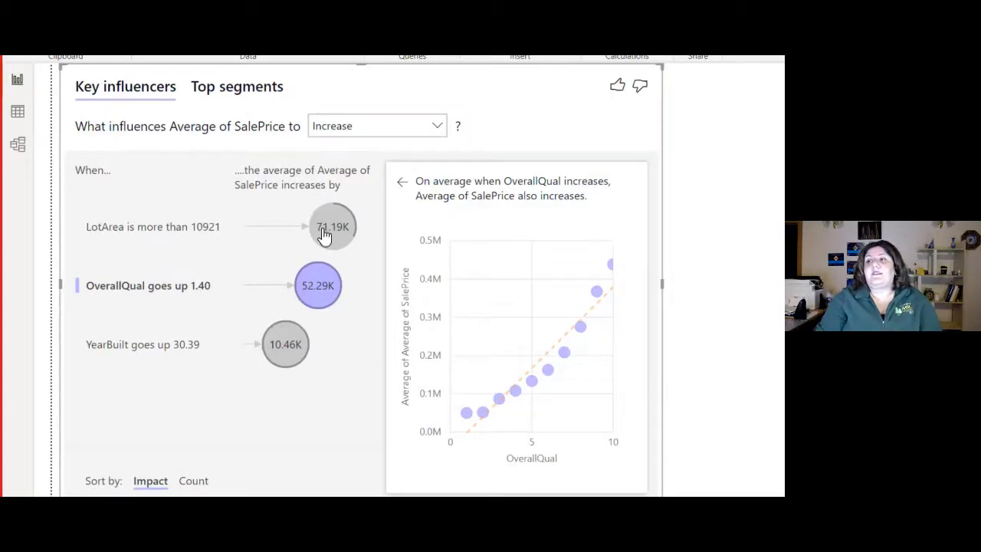
Step: Review the LotArea influencer and the top segments for average SalePrice, and check the visual's analysis formatting options
mouse_move(325, 235)
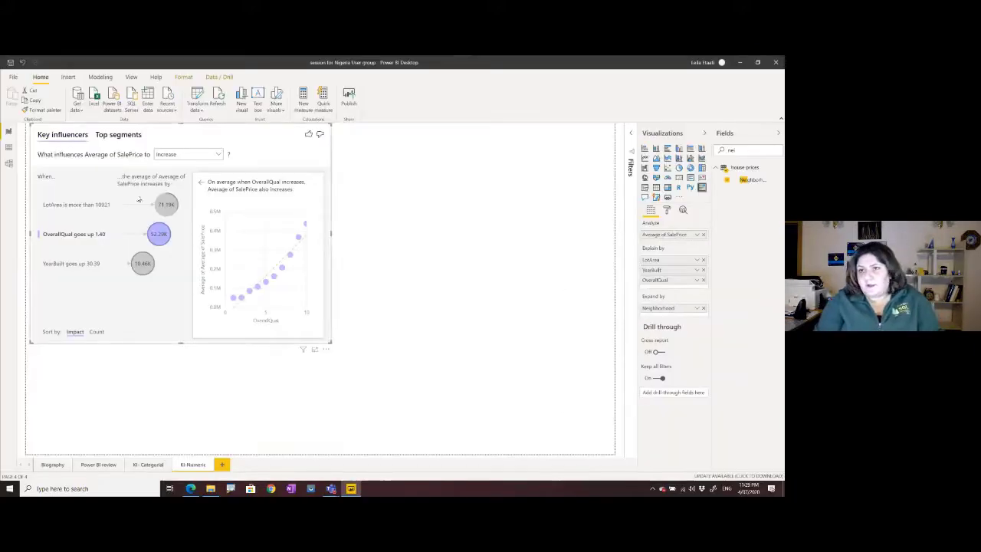
left_click(123, 138)
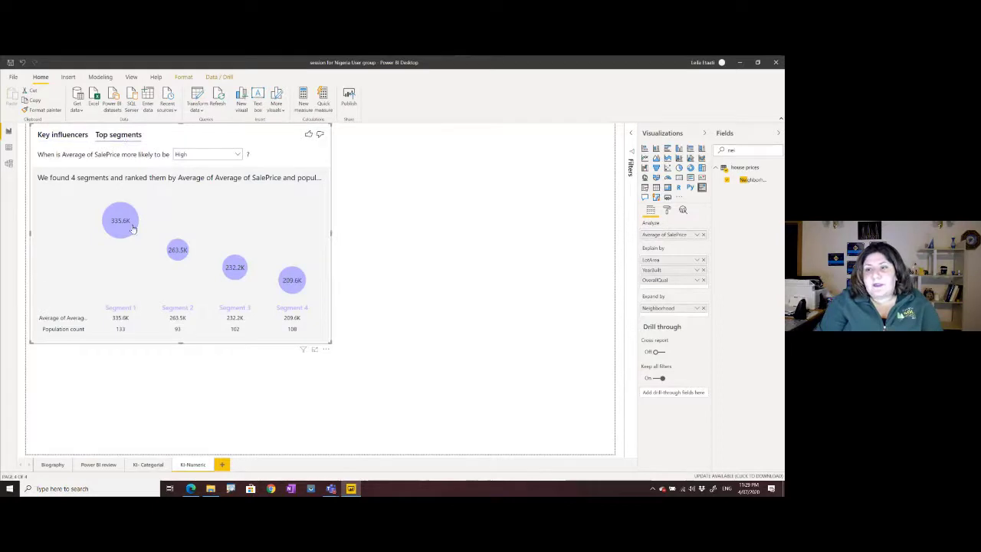
left_click(666, 210)
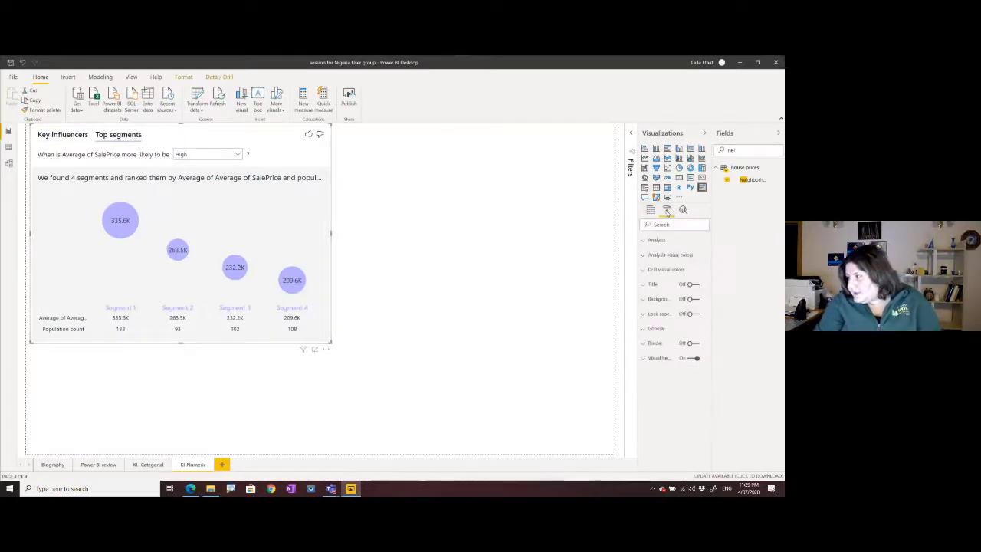
left_click(664, 254)
left_click(664, 255)
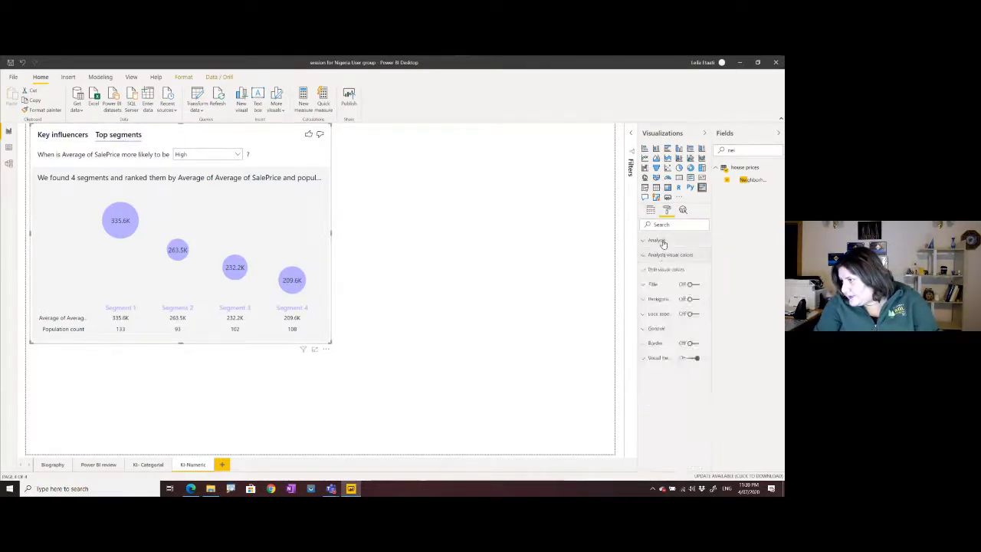
left_click(663, 241)
left_click(660, 240)
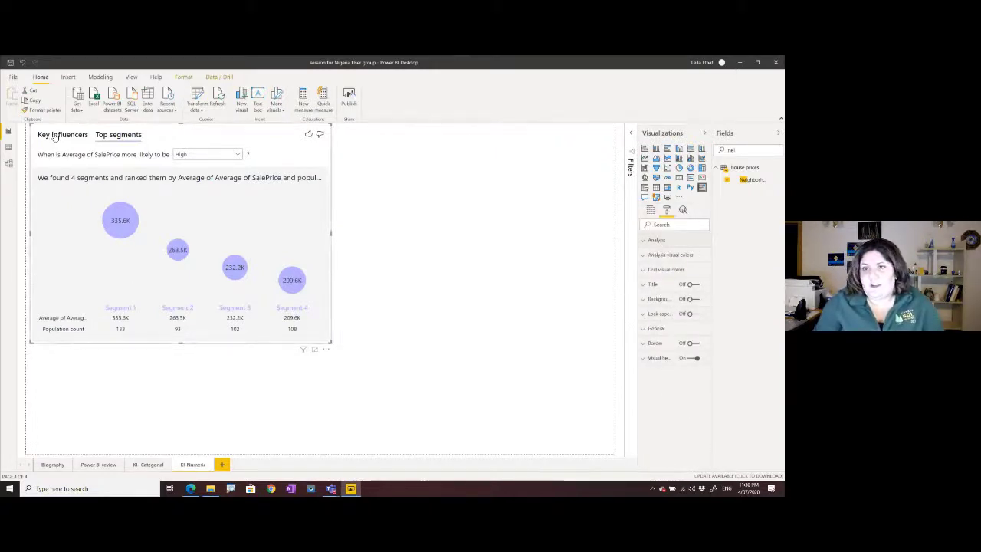
Step: Enlarge the Key influencers visual in both width and height so it fills most of the report page
left_click_drag(330, 345, 462, 405)
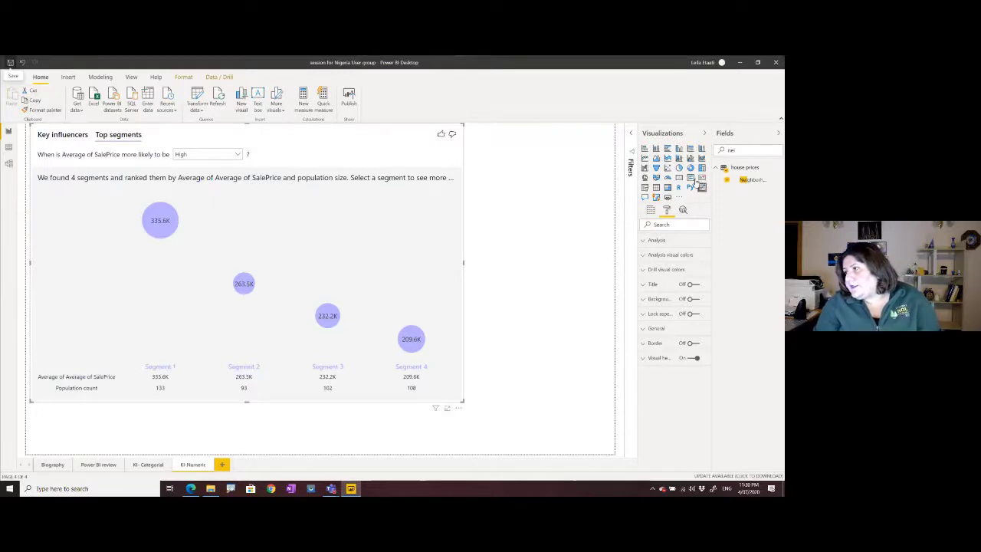
Step: Add a new report page, enable the Decomposition tree visual preview feature, and close the program so it can be restarted
left_click(222, 464)
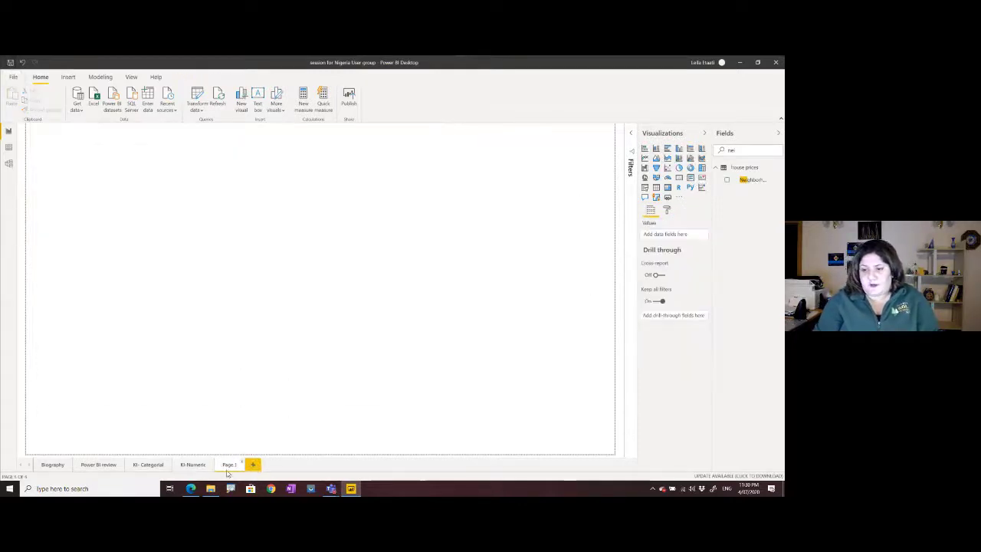
left_click(15, 79)
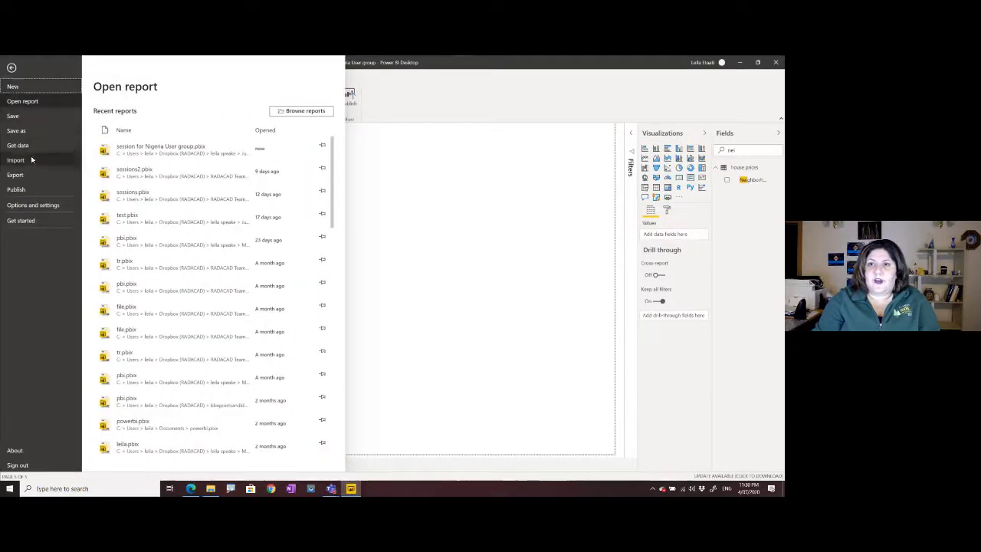
left_click(35, 205)
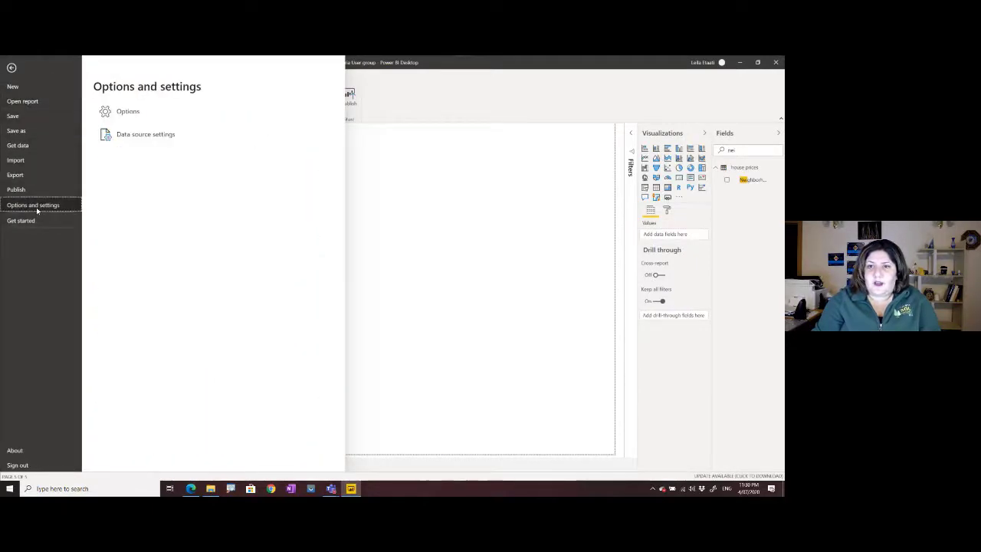
left_click(123, 113)
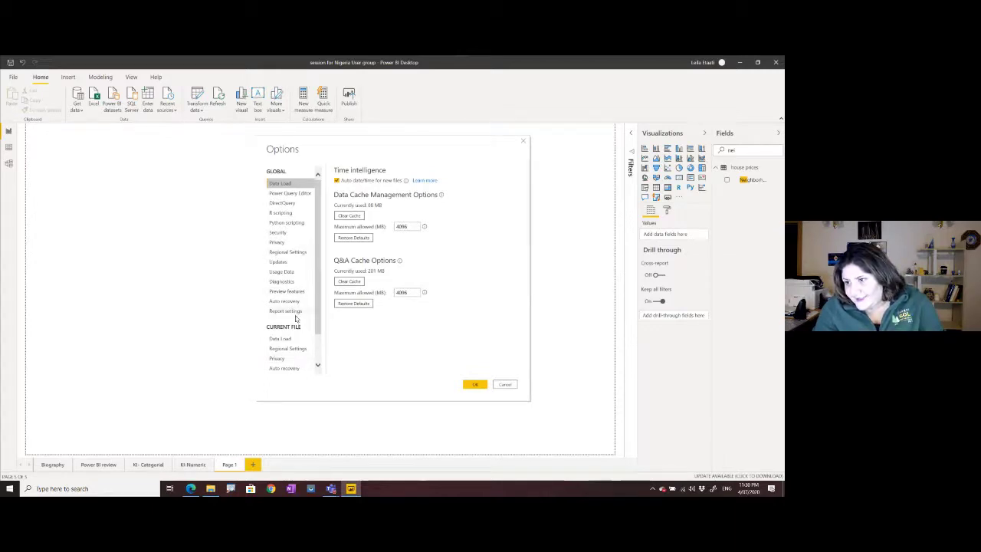
left_click(296, 292)
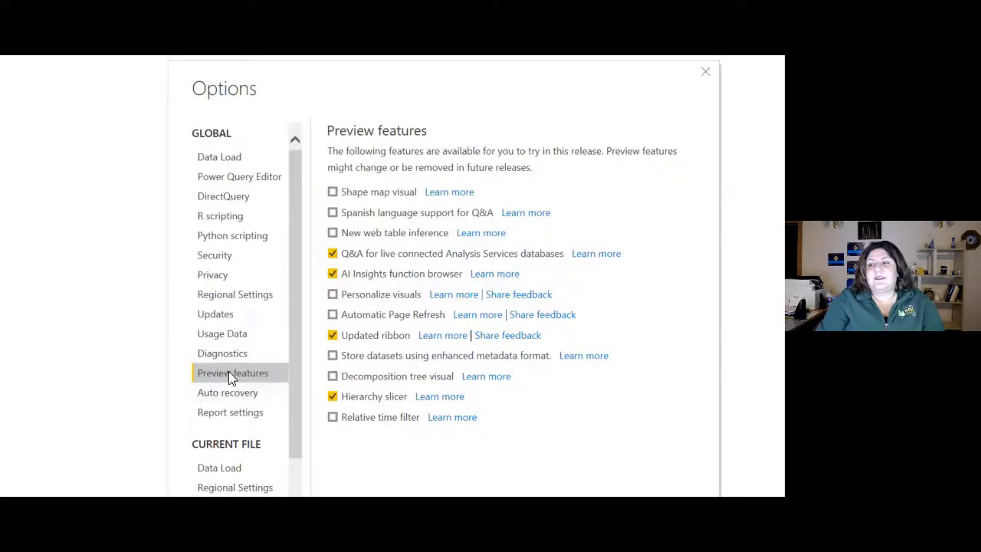
left_click(332, 377)
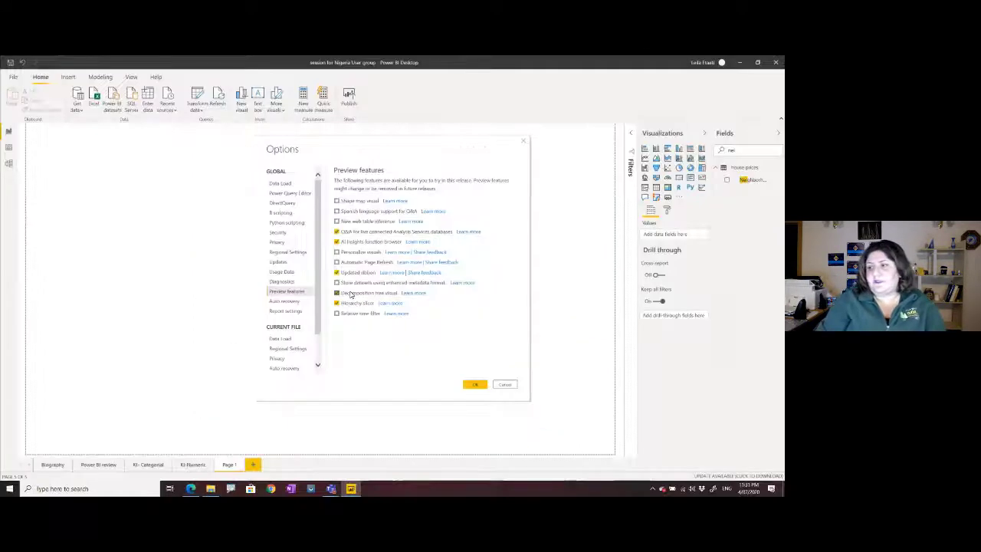
left_click(475, 385)
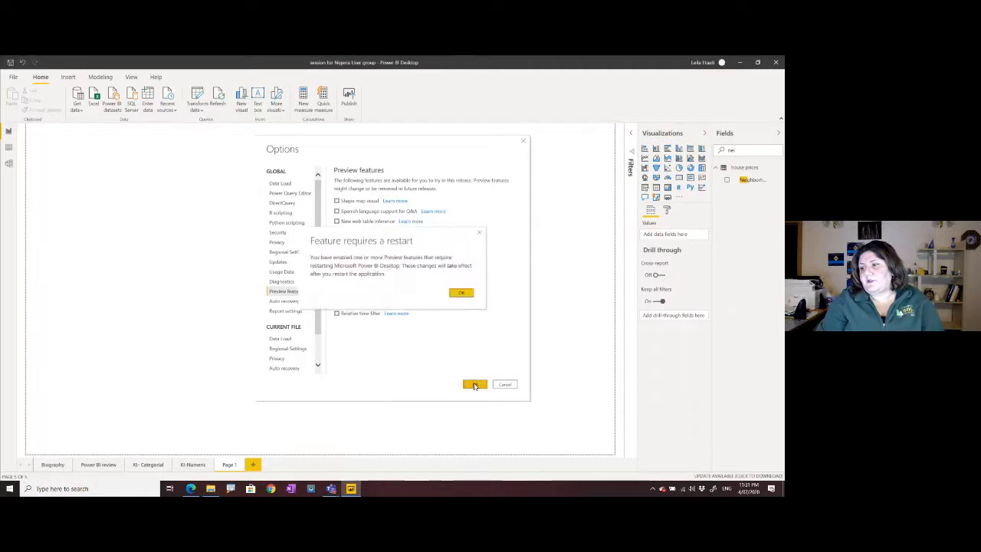
left_click(461, 293)
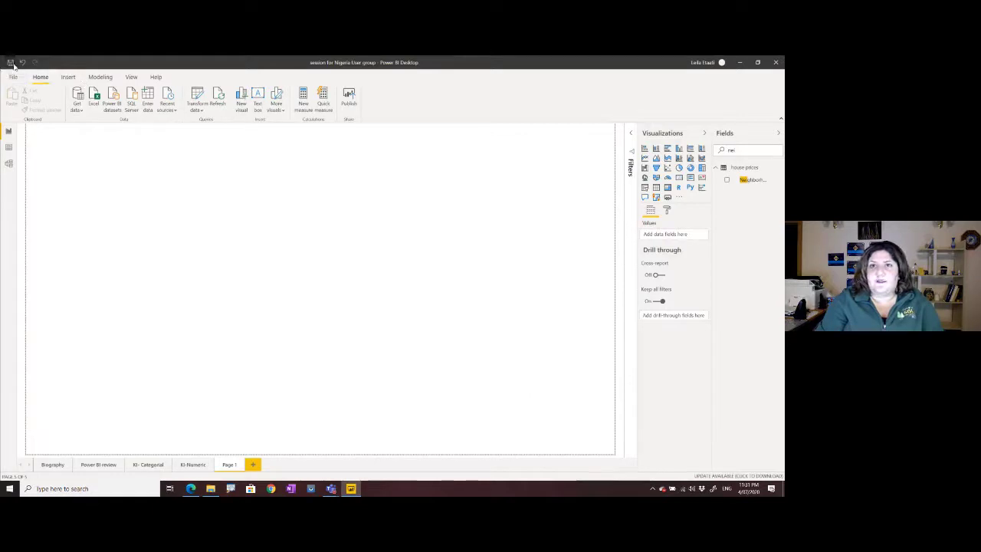
left_click(777, 63)
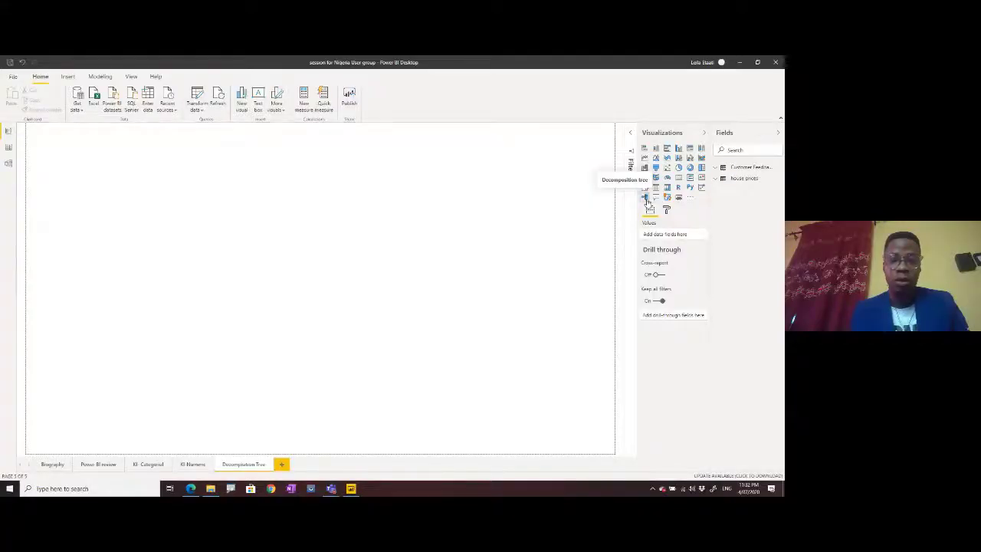
Step: Add an enlarged Decomposition tree visual to the page and set SalePrice from the house prices table as its Analyze field
left_click(646, 198)
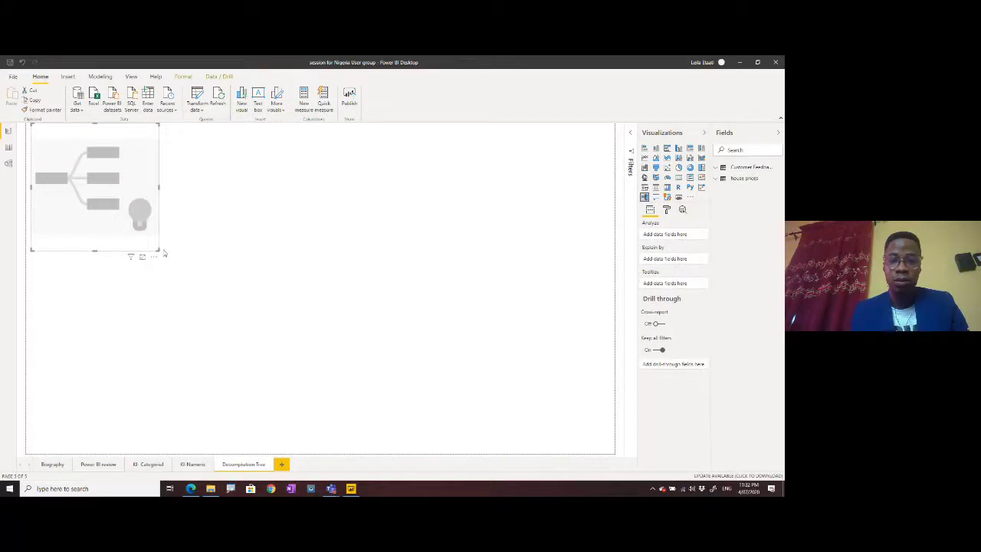
left_click_drag(158, 252, 290, 350)
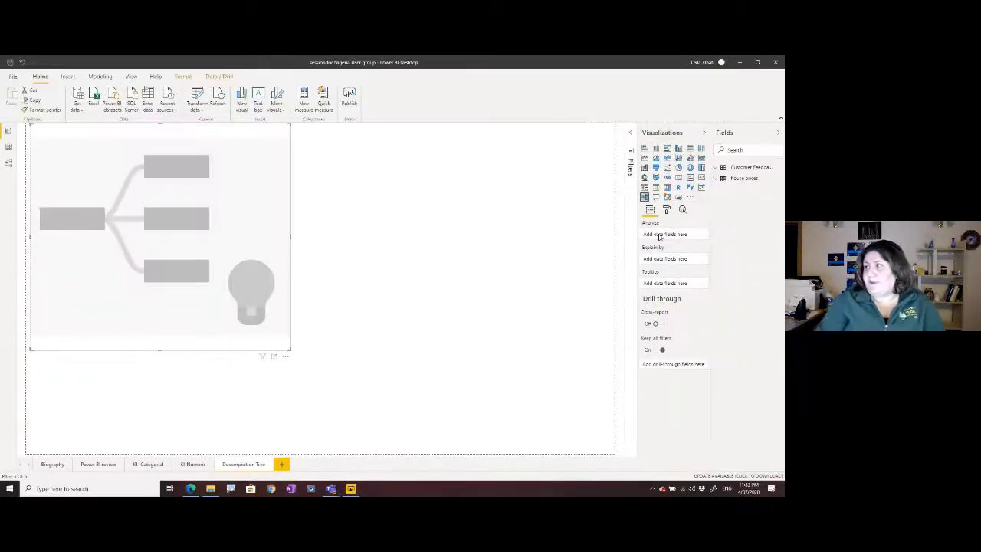
left_click(717, 183)
scroll(748, 417, "down", 5)
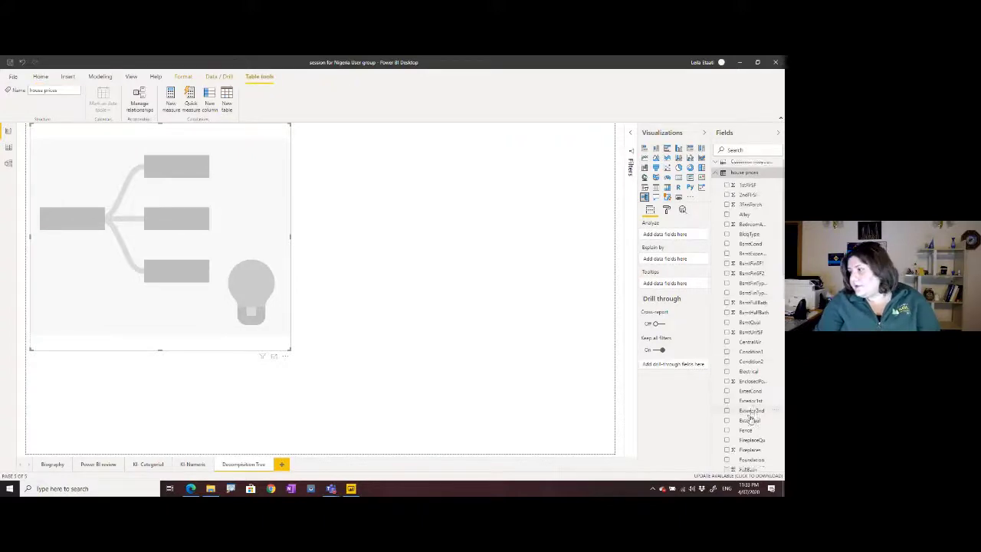
scroll(748, 417, "down", 8)
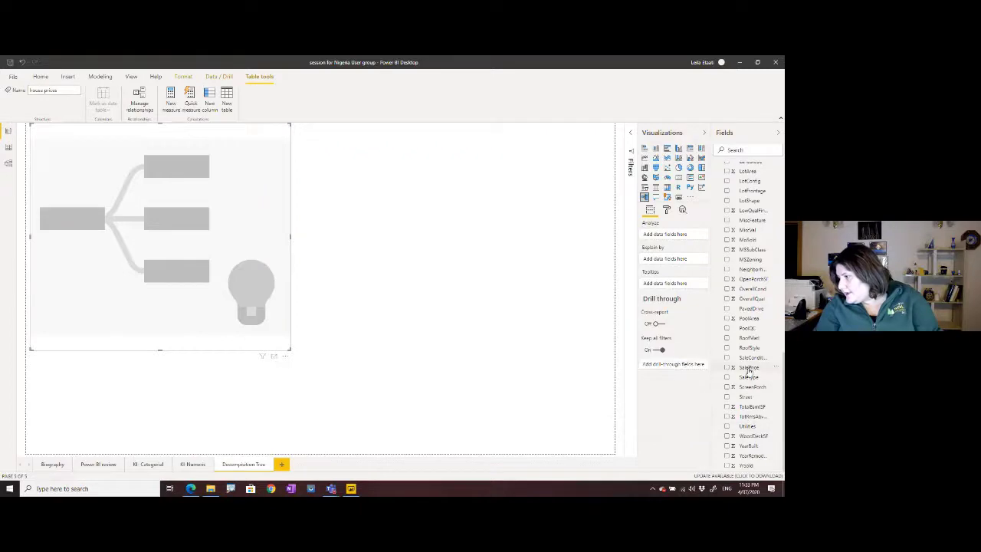
left_click_drag(750, 369, 663, 234)
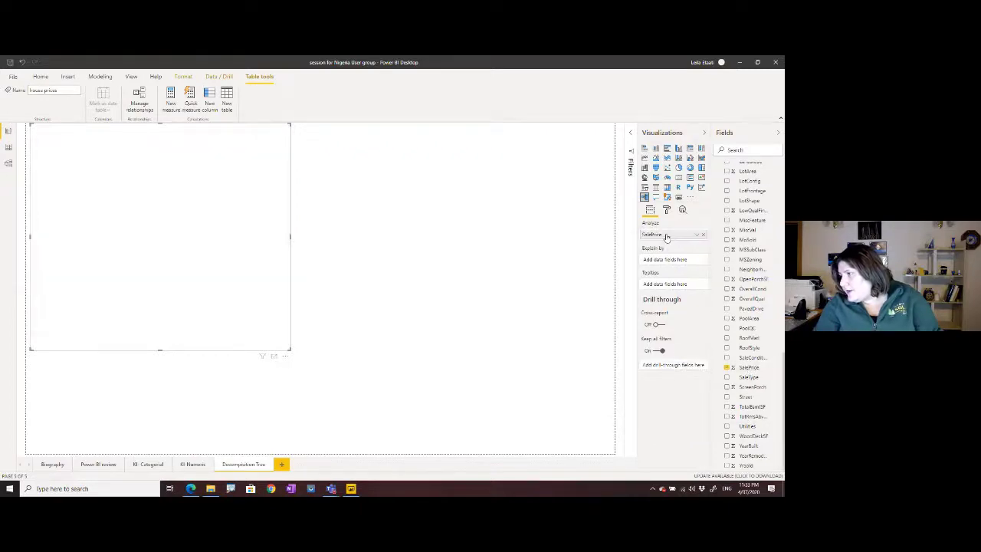
Step: Check which summarization options the analyzed SalePrice field offers, leaving the current one in place
left_click(694, 235)
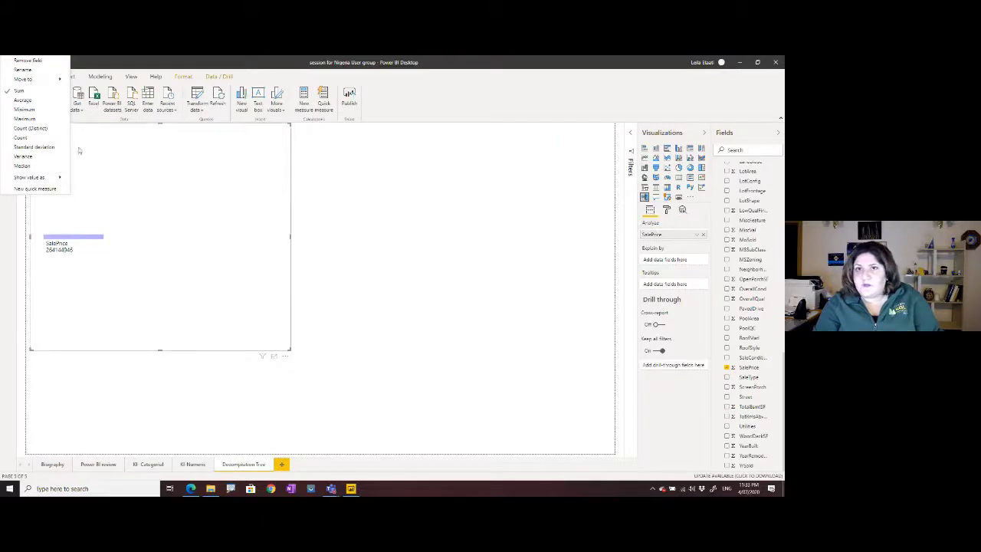
left_click(689, 227)
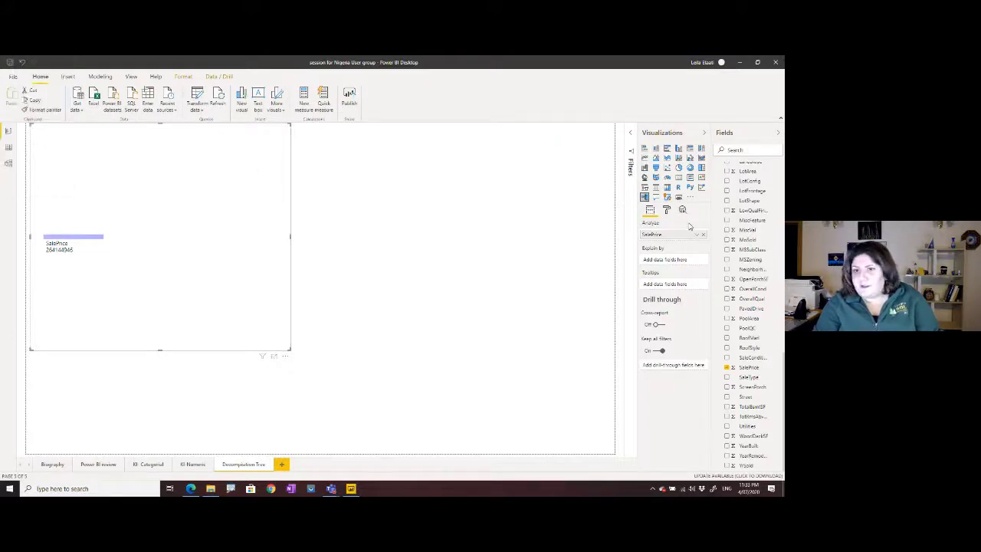
left_click(692, 239)
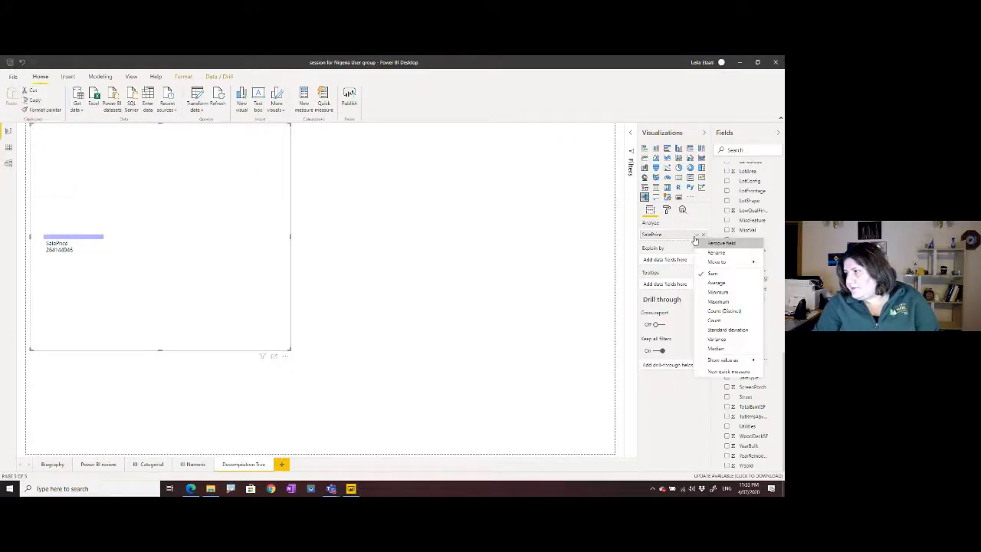
left_click(692, 220)
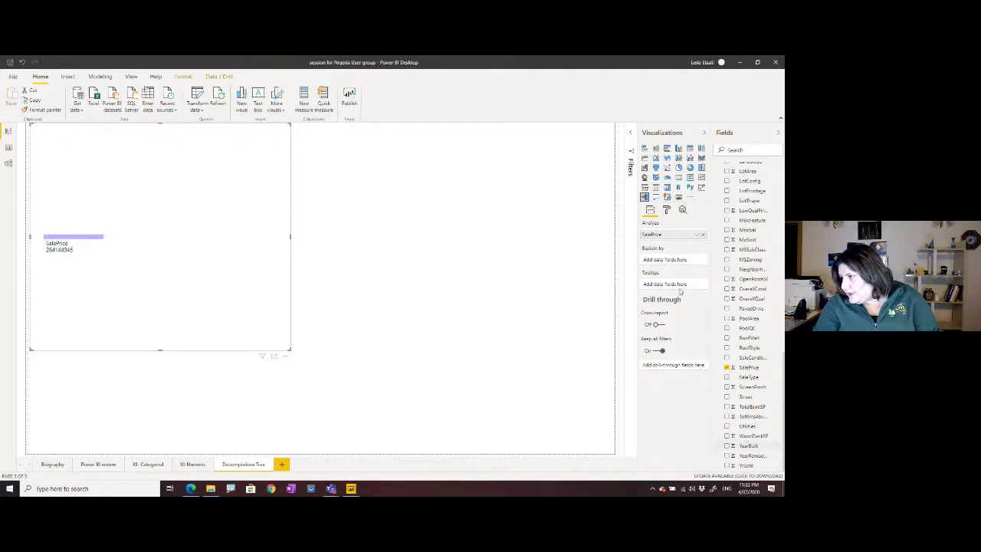
Step: Add YearBuilt, OverallQual and LotArea as the decomposition tree's Explain by fields
left_click_drag(680, 290, 671, 260)
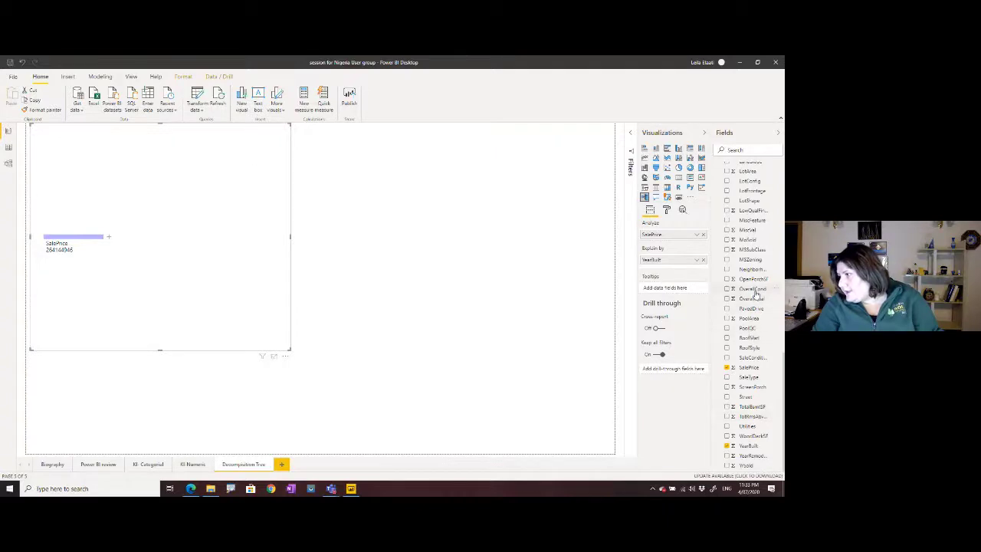
left_click_drag(760, 305, 675, 266)
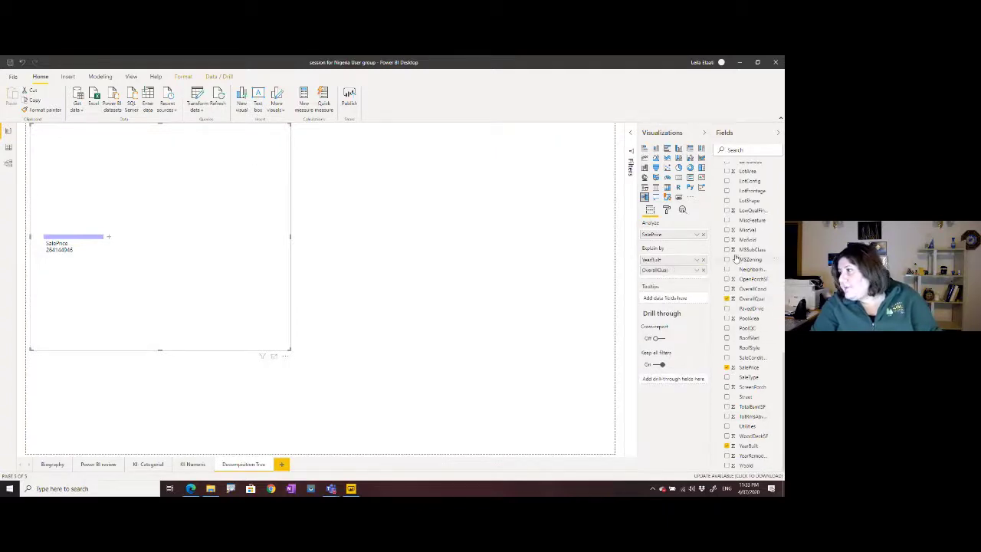
scroll(734, 322, "up", 3)
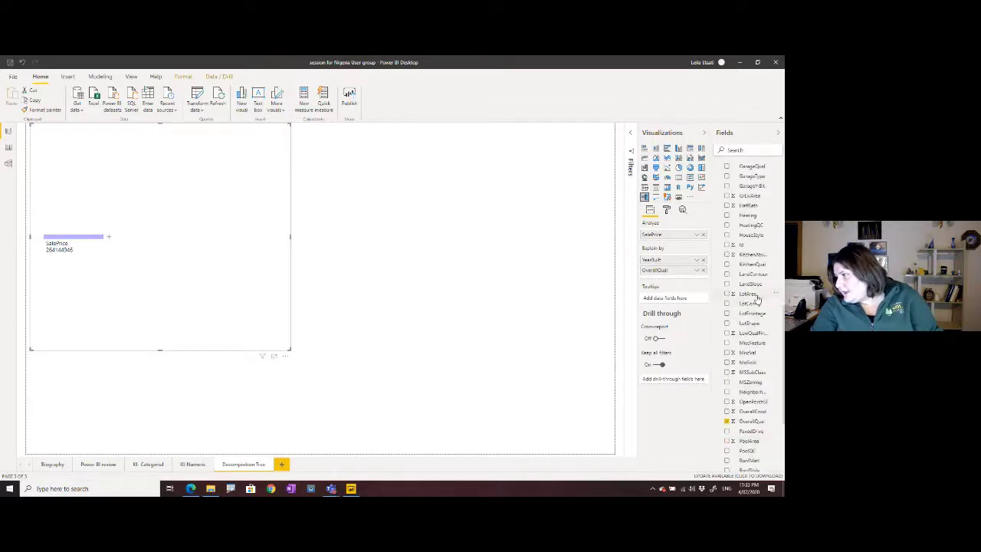
left_click_drag(757, 299, 664, 277)
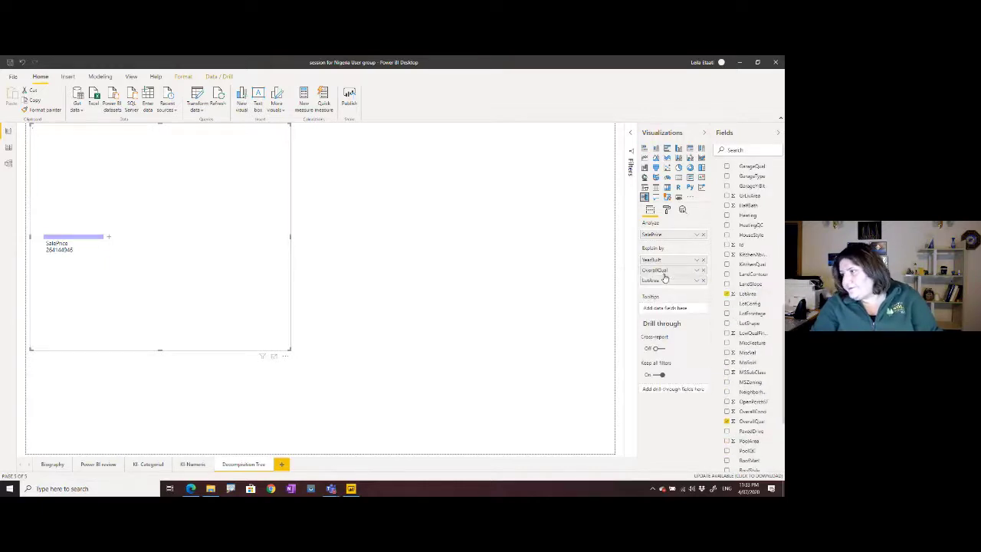
Step: Check the field options available for LotArea, OverallQual and YearBuilt in the Explain by list
left_click(697, 281)
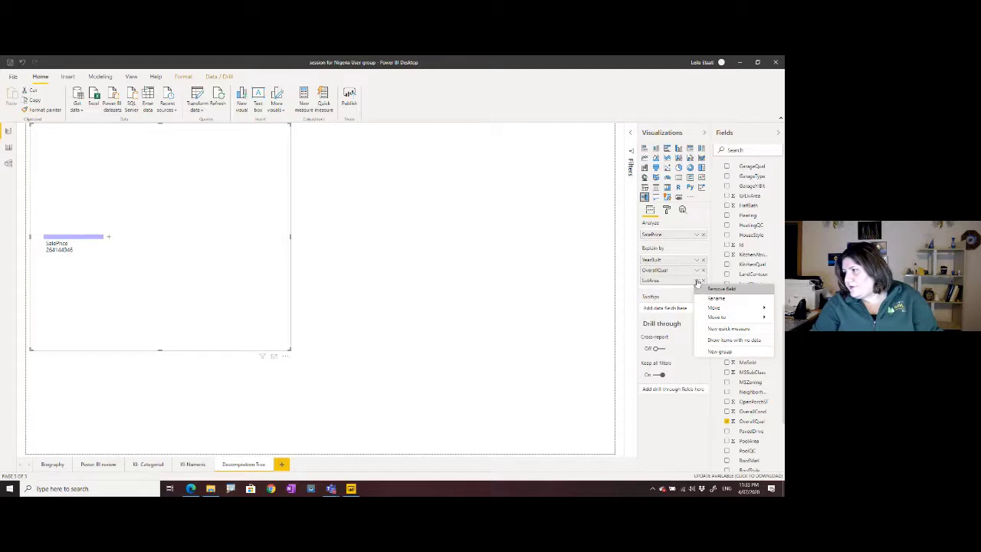
left_click(696, 271)
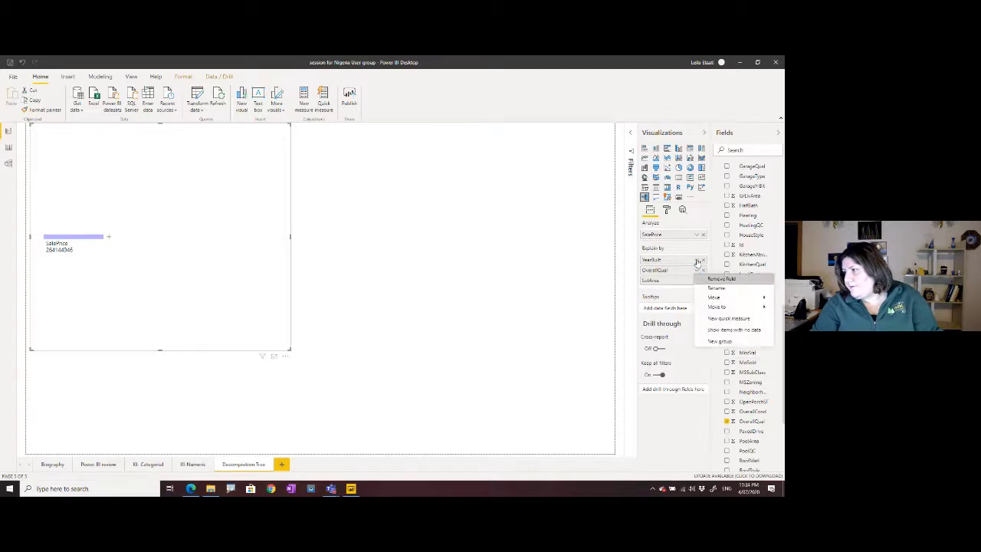
left_click(697, 261)
left_click(200, 278)
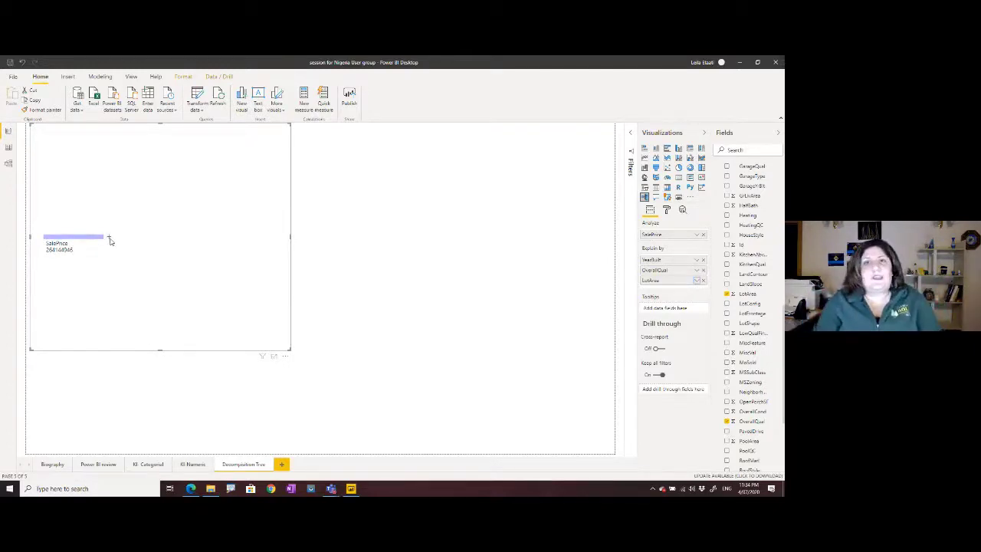
Step: Split SalePrice by YearBuilt in the decomposition tree, and stretch the visual to nearly the full page height to browse the years
left_click(109, 239)
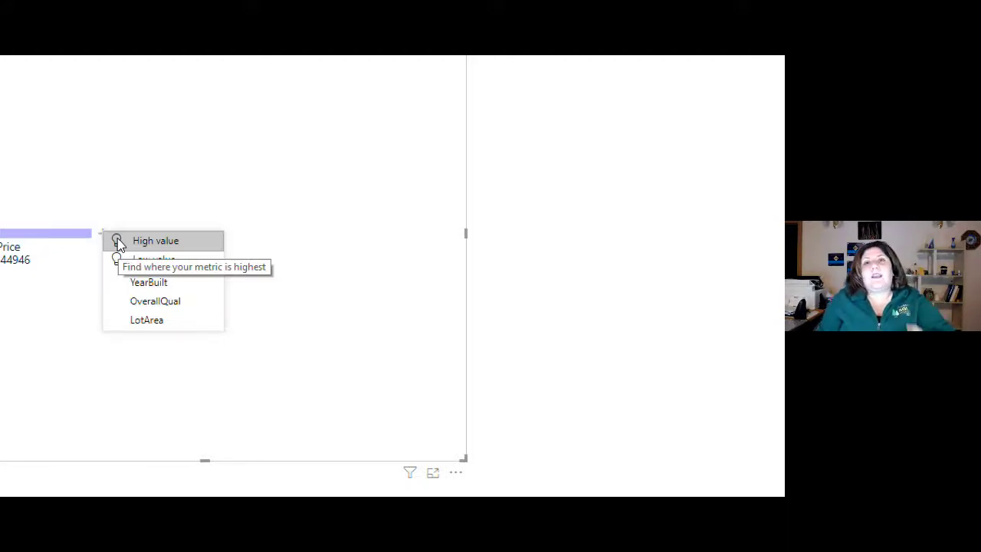
left_click(140, 283)
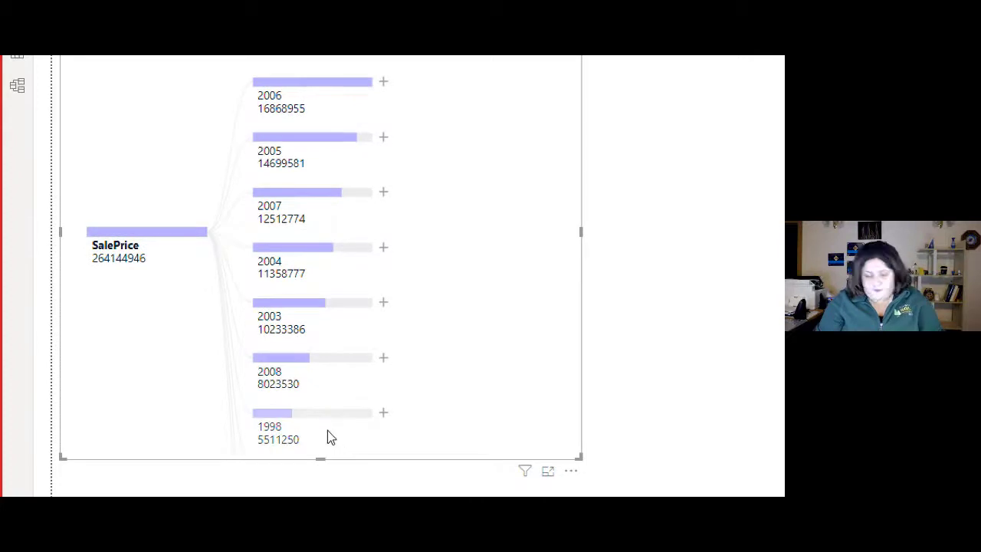
mouse_move(327, 436)
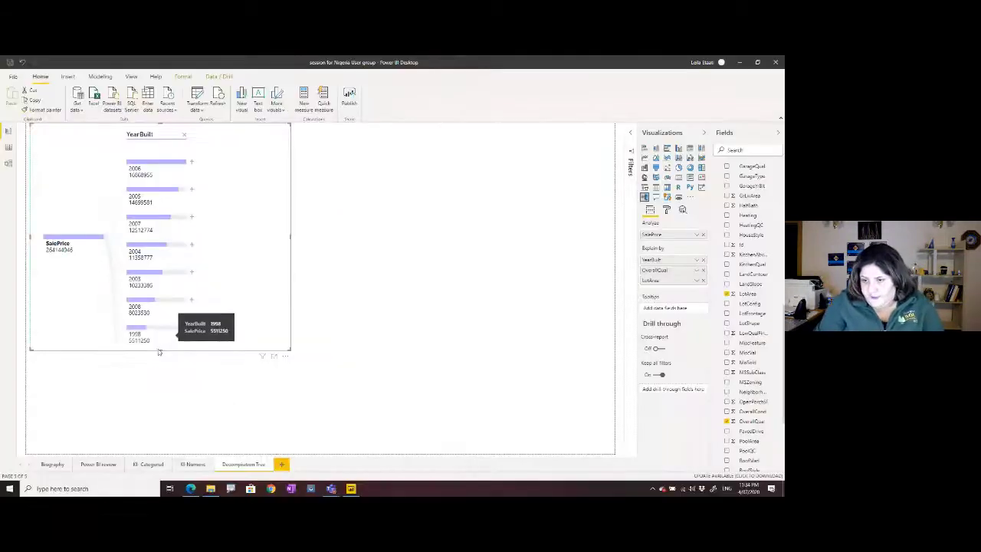
left_click_drag(159, 350, 164, 445)
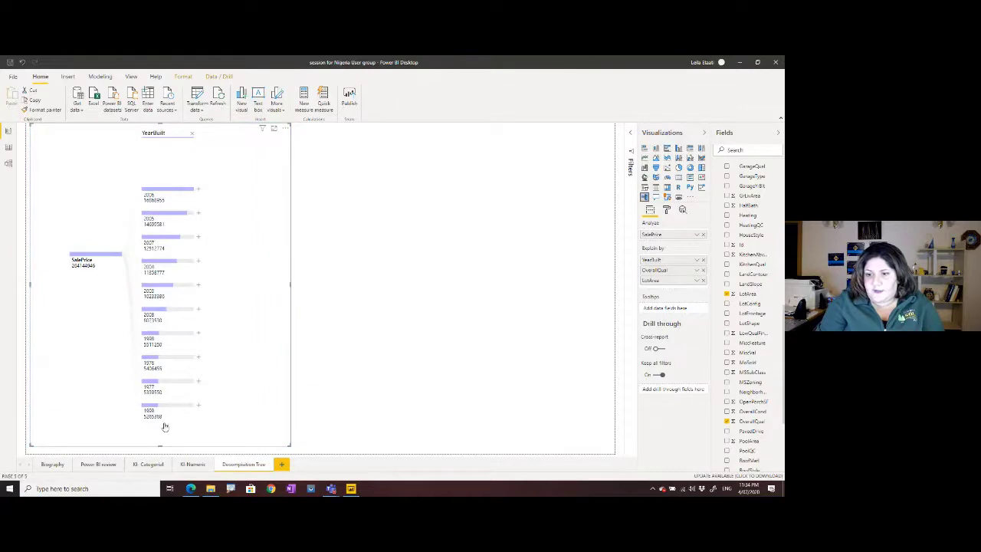
scroll(164, 427, "down", 5)
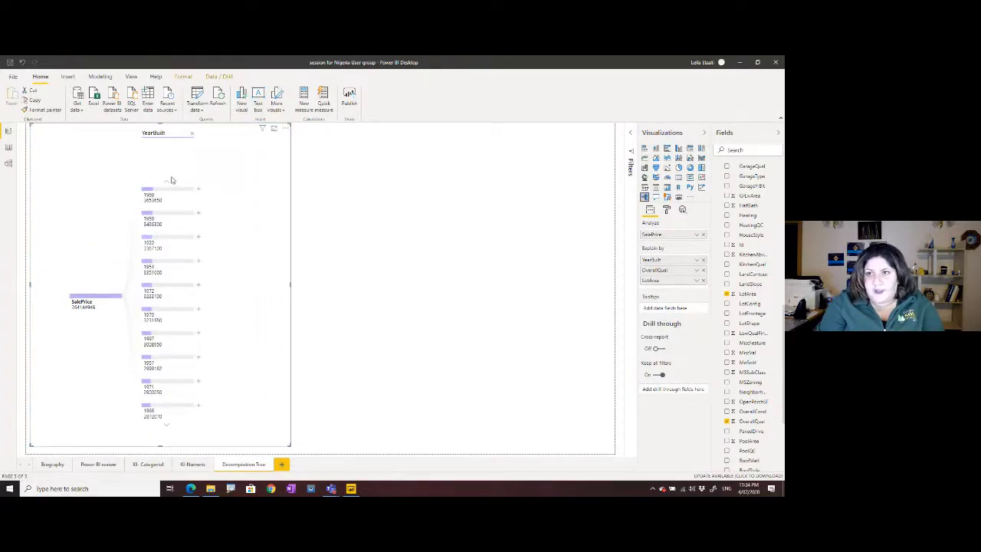
scroll(168, 186, "up", 5)
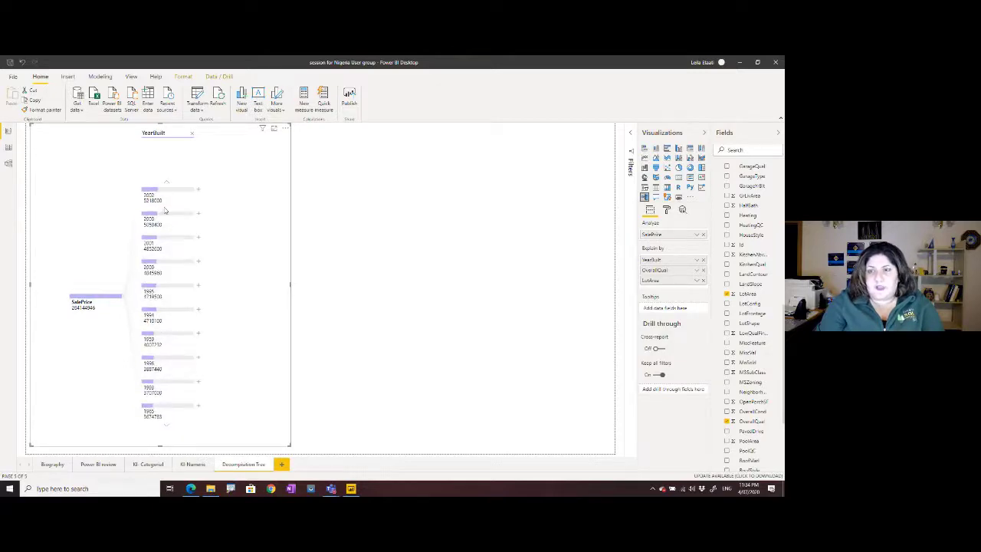
scroll(168, 187, "up", 5)
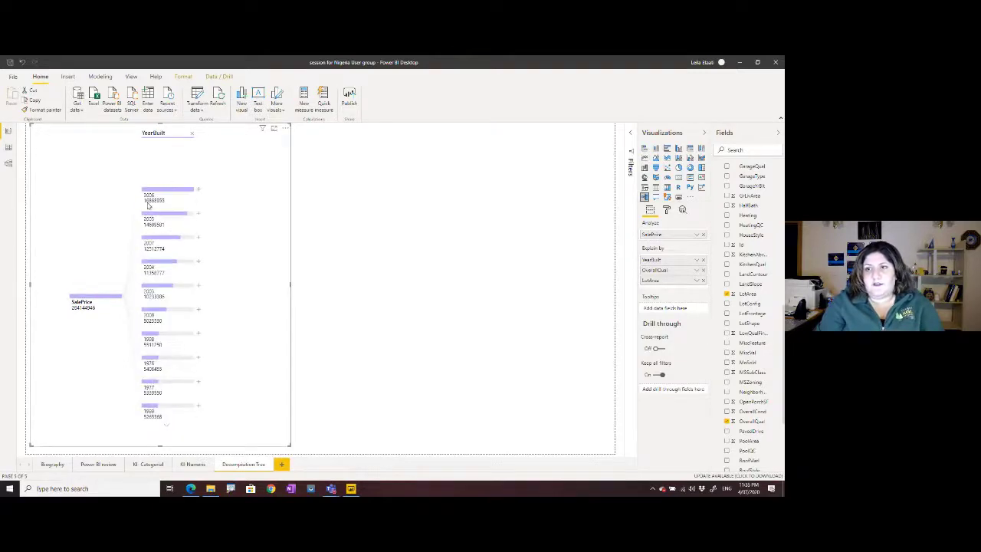
Step: Remove the YearBuilt level from the decomposition tree and split SalePrice by OverallQual instead
left_click(191, 135)
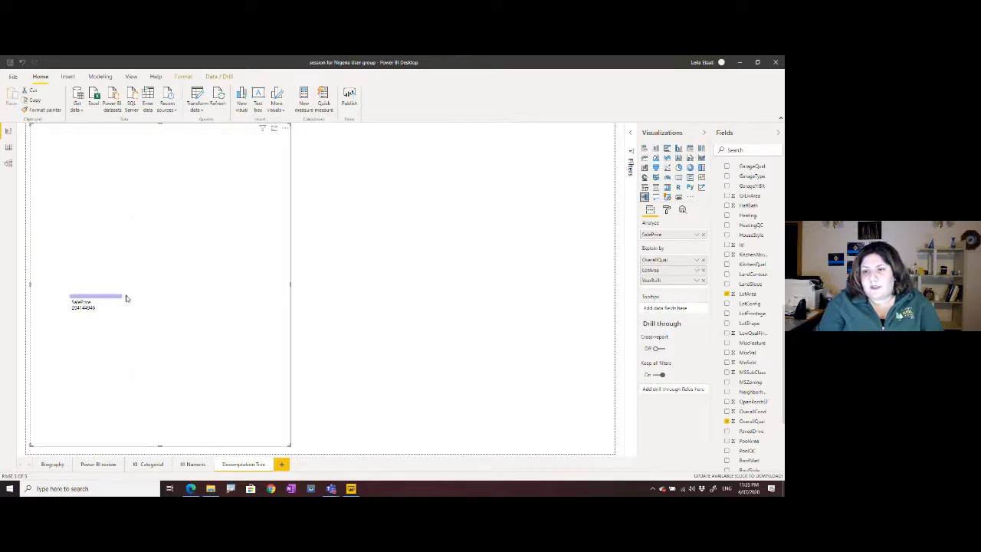
left_click(128, 299)
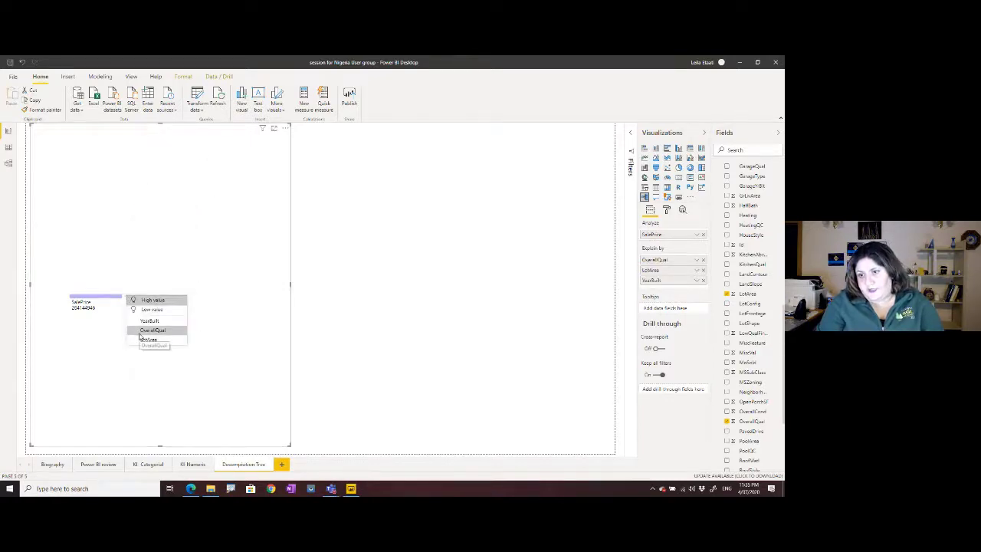
left_click(140, 333)
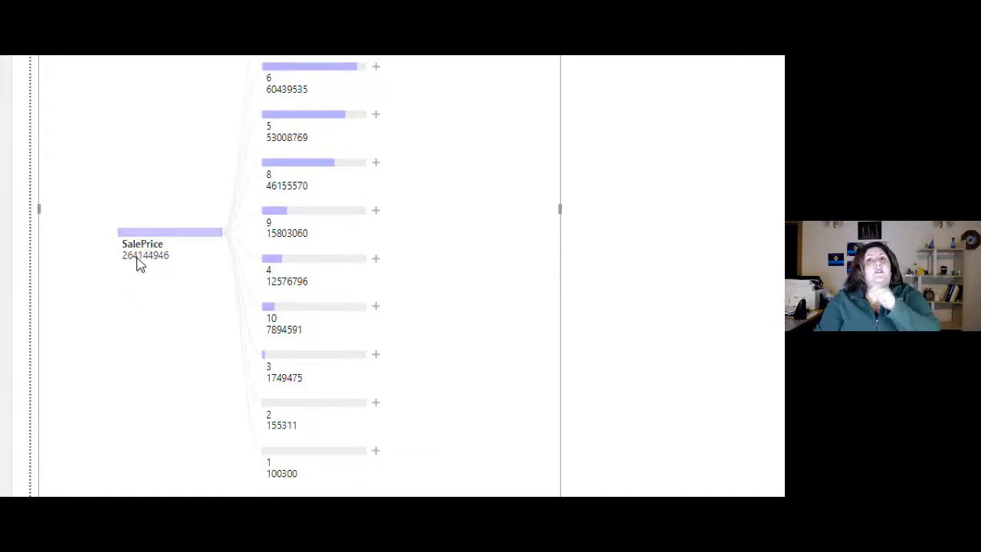
Step: Examine how the total SalePrice is distributed across the OverallQual branches of the decomposition tree, from highest to lowest
scroll(245, 115, "up", 2)
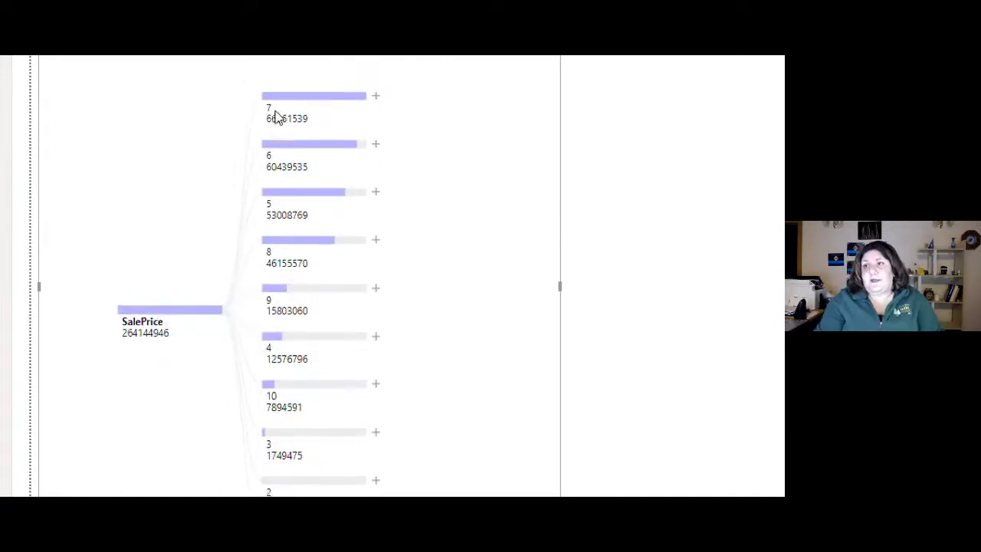
mouse_move(273, 125)
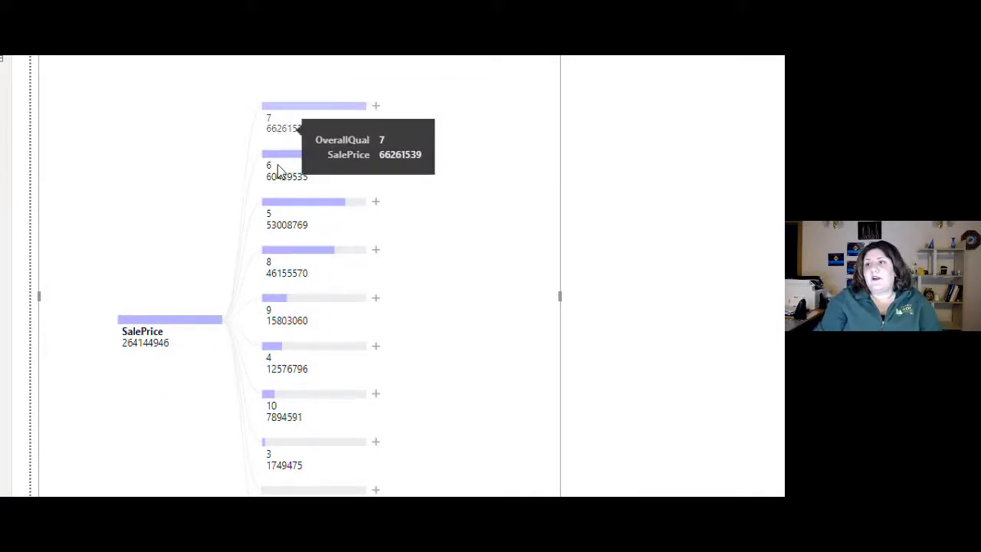
left_click(256, 322)
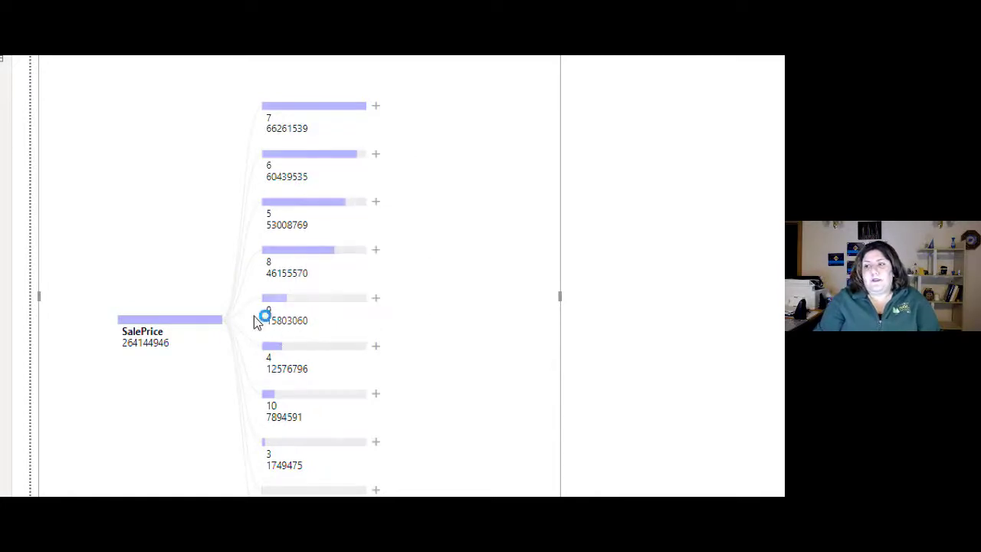
scroll(273, 445, "down", 1)
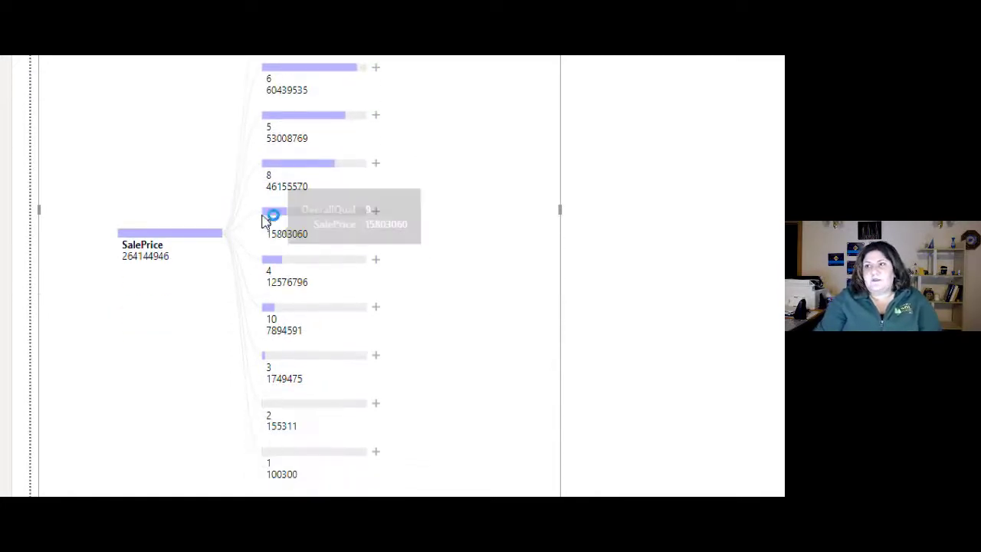
scroll(267, 116, "up", 2)
mouse_move(276, 189)
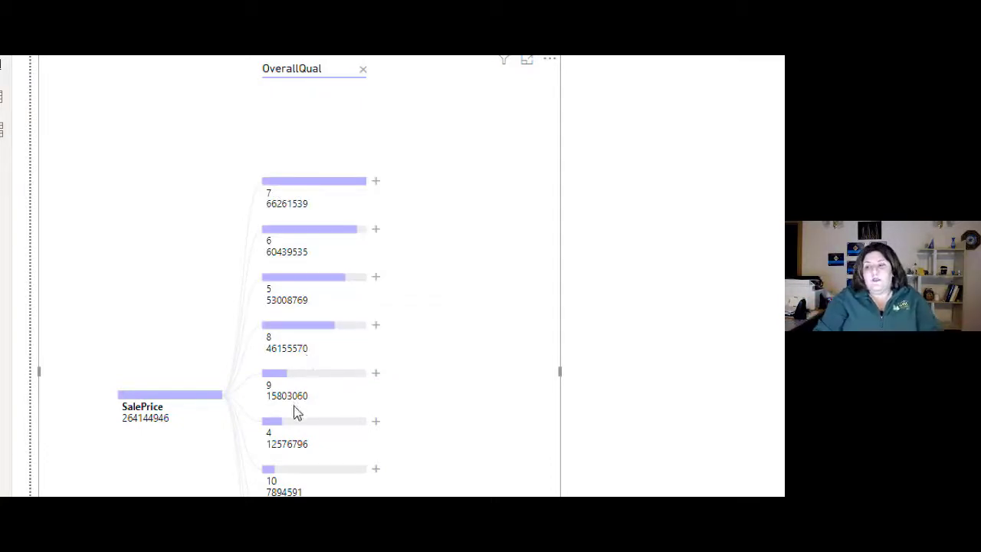
scroll(298, 414, "down", 1)
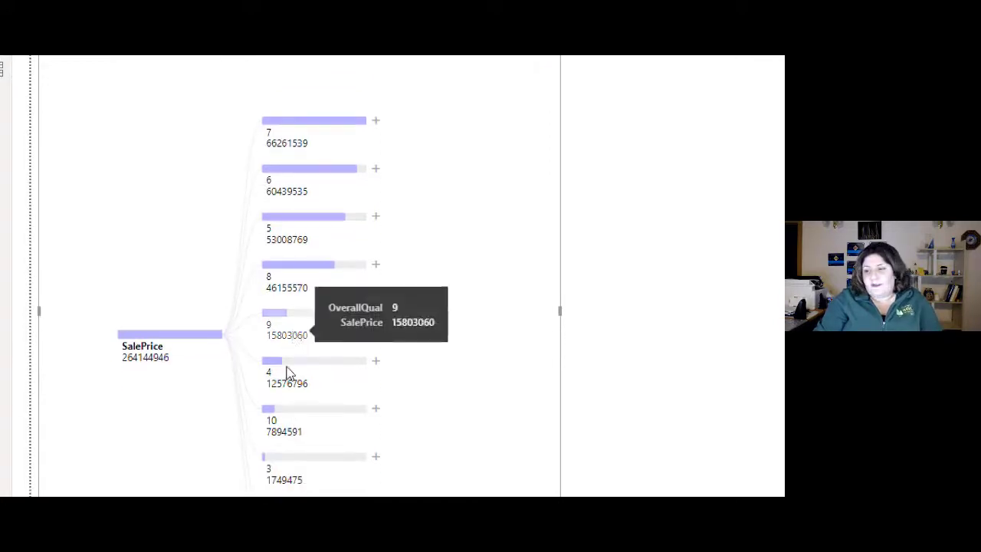
scroll(288, 373, "down", 3)
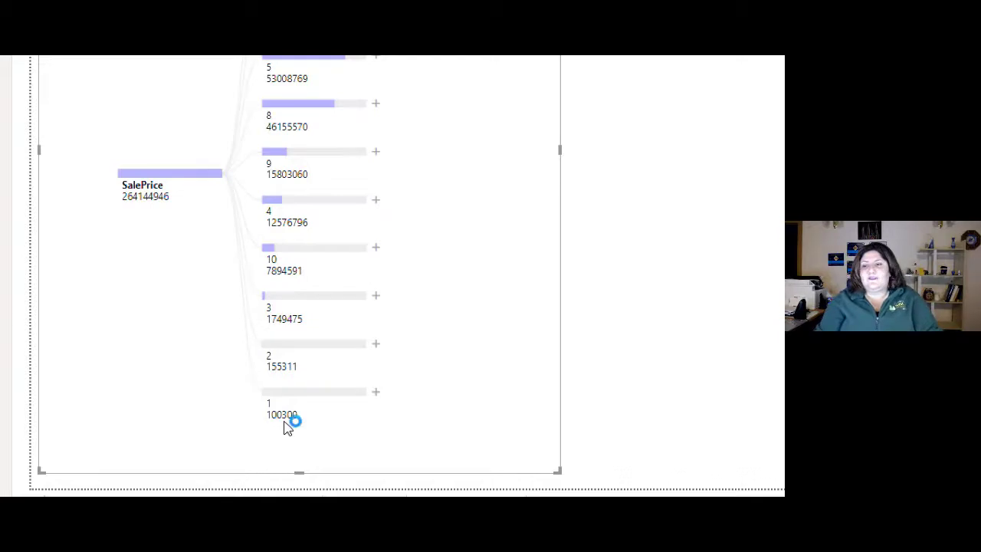
scroll(298, 108, "up", 2)
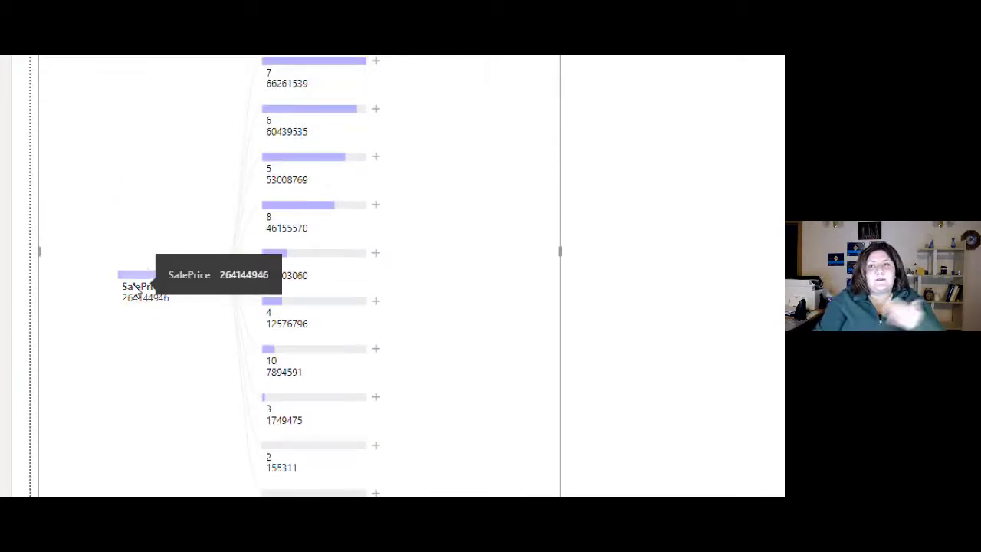
scroll(304, 117, "up", 2)
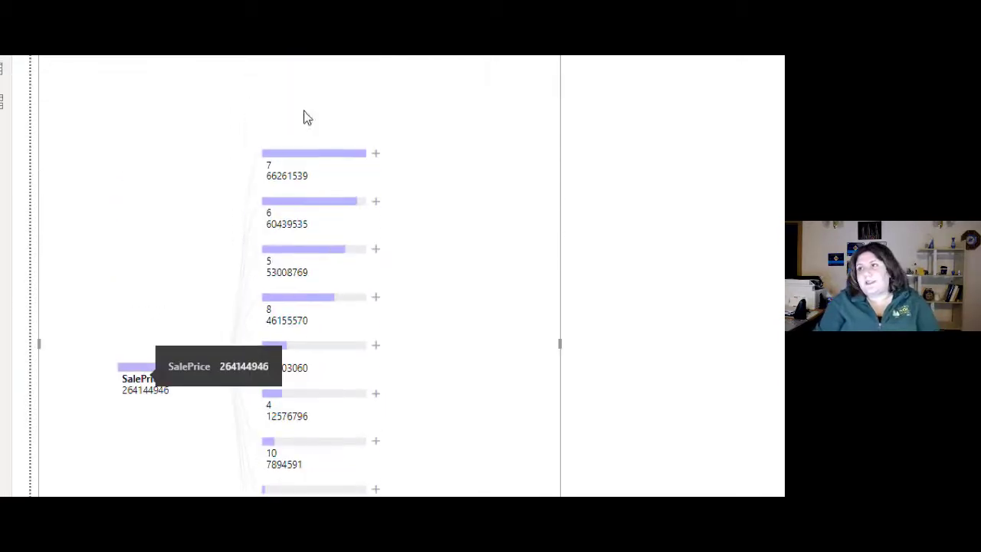
Step: Split the OverallQual 7 branch by YearBuilt, and remove the YearBuilt level again
left_click(377, 154)
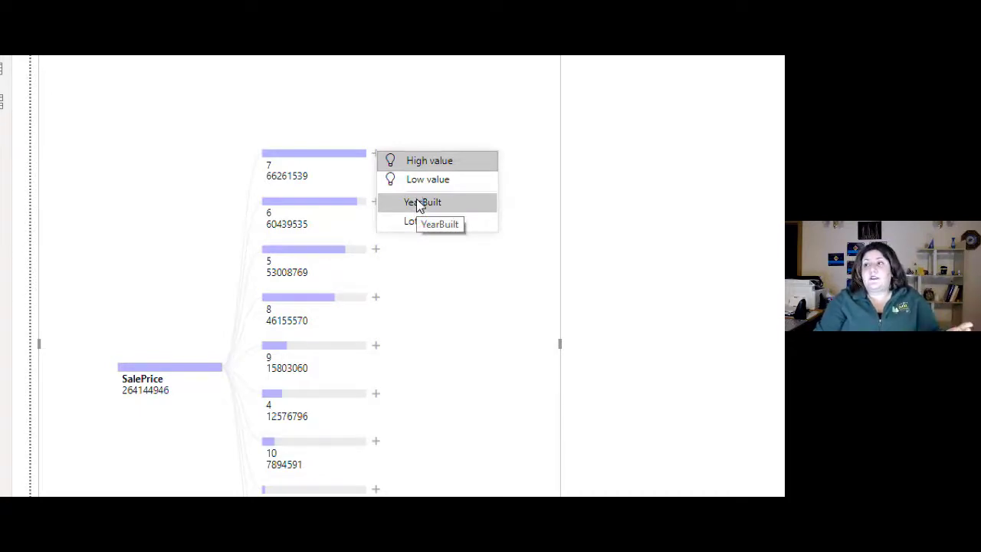
key("Escape")
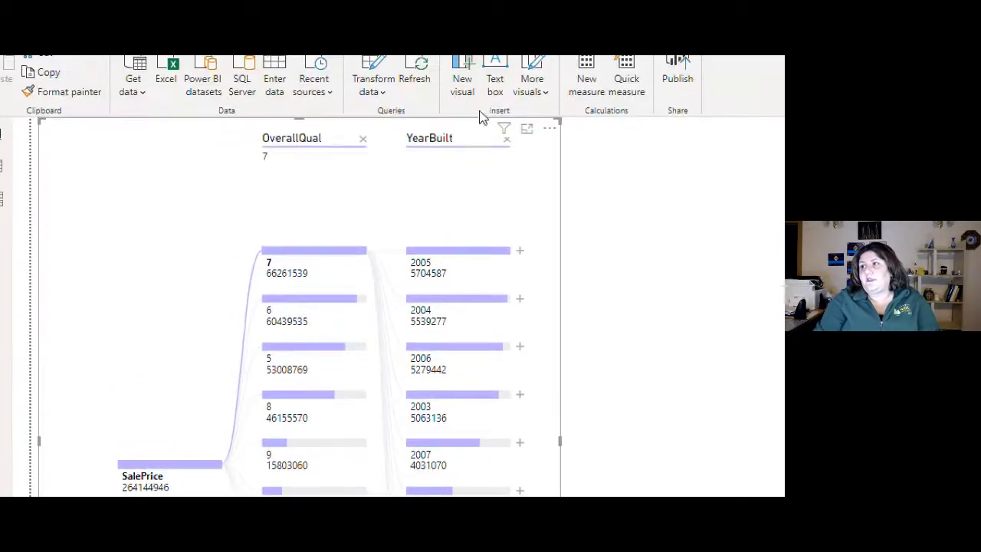
left_click(506, 141)
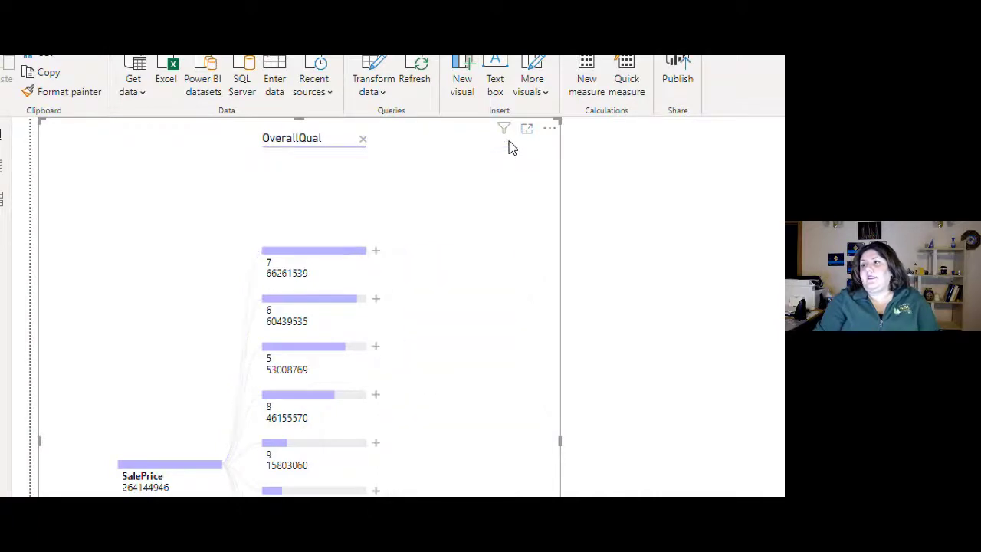
Step: Remove the OverallQual level from the decomposition tree and split SalePrice using the AI High value option
left_click(363, 140)
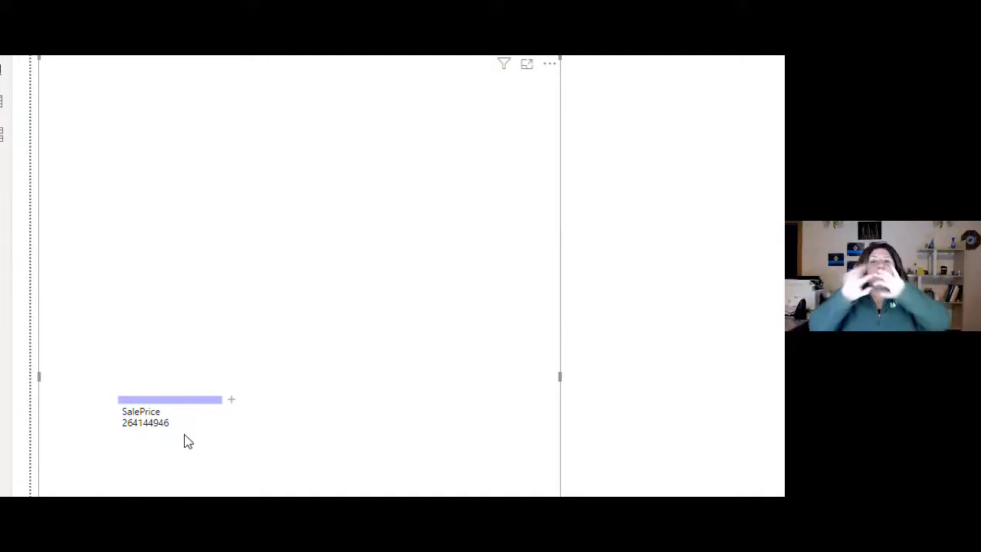
left_click(231, 400)
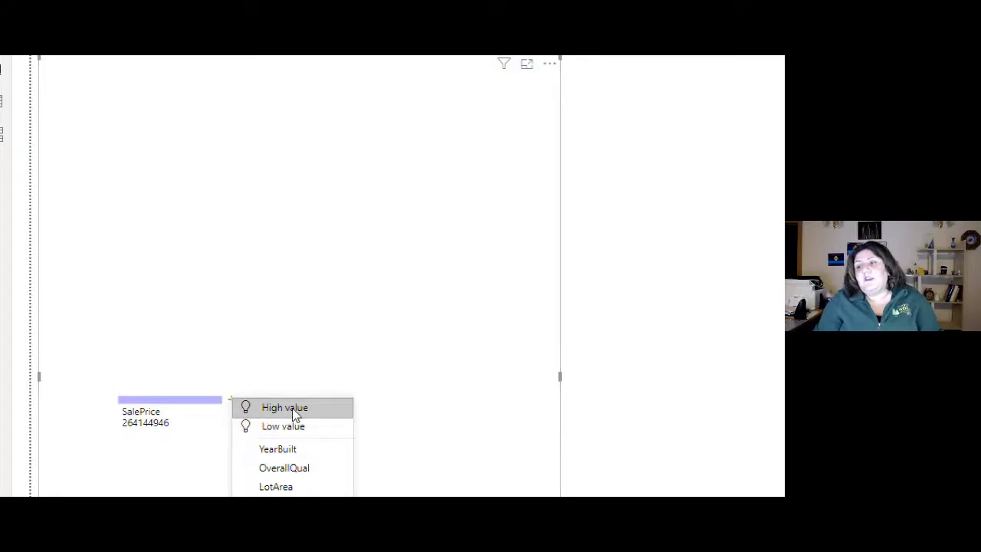
scroll(321, 466, "down", 1)
scroll(320, 466, "down", 1)
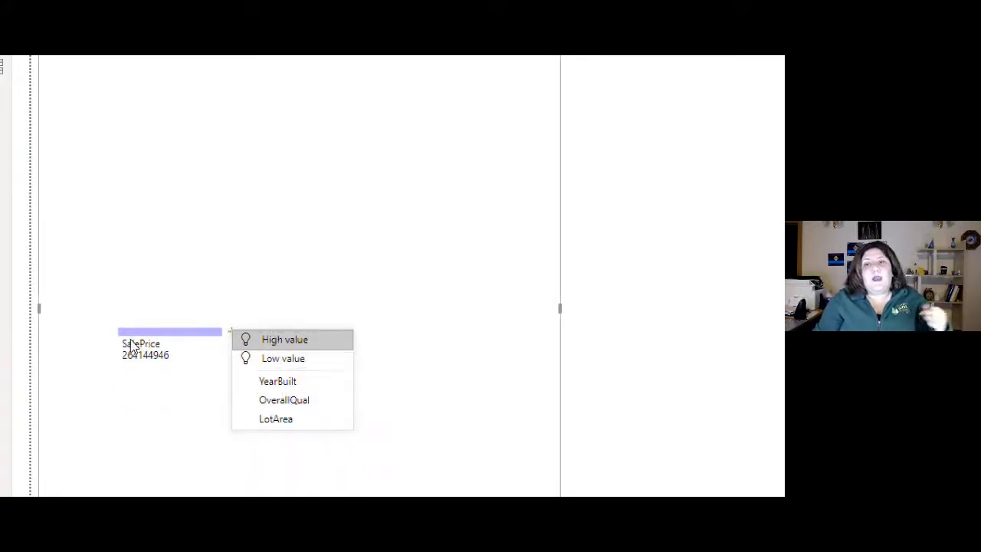
left_click(267, 343)
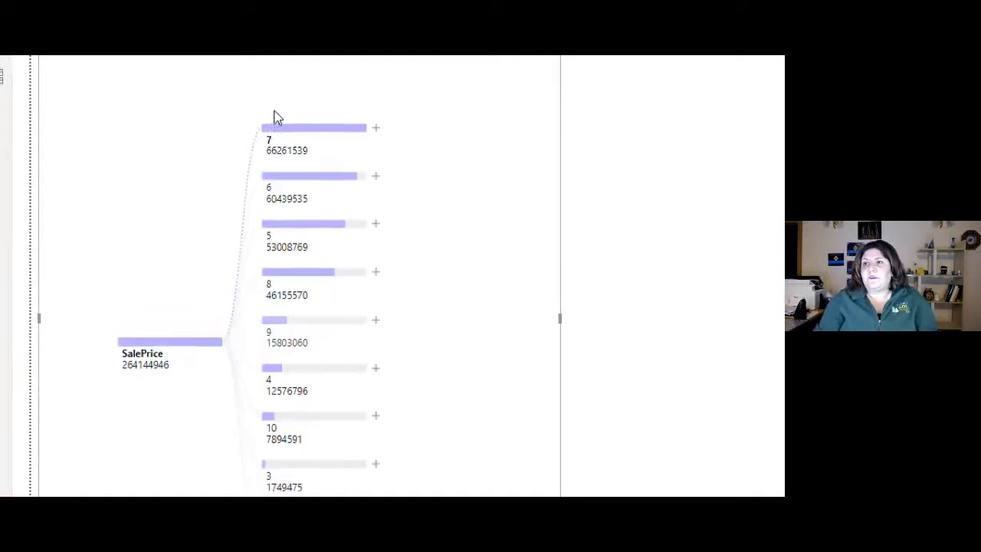
Step: Check the AI recommendation hint on the OverallQual level, and split the quality 7 branch by High value
scroll(294, 115, "up", 3)
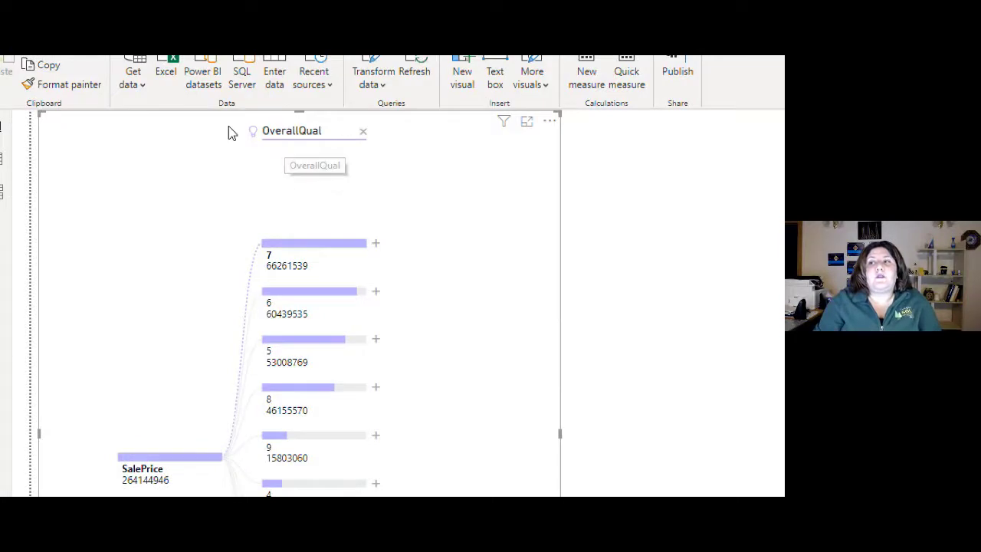
mouse_move(253, 136)
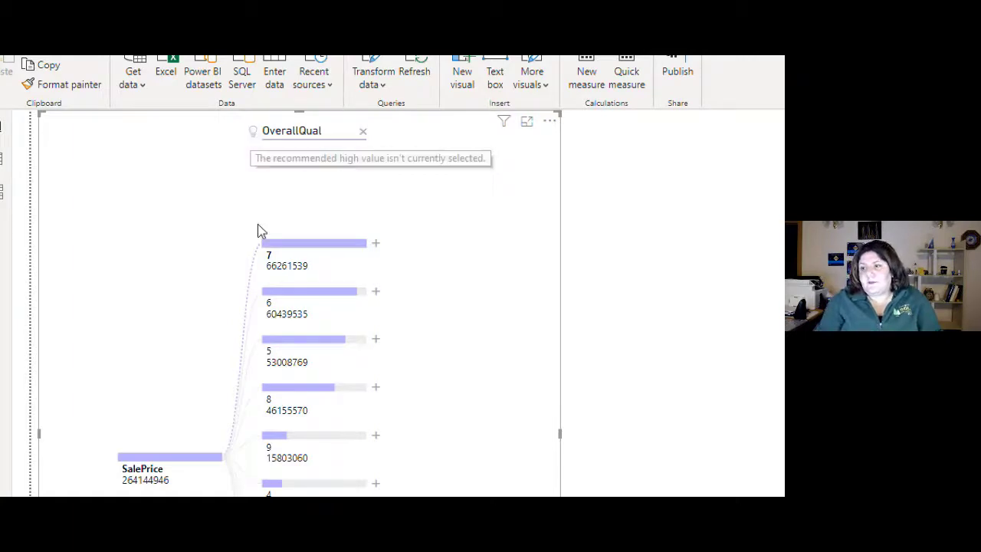
mouse_move(299, 266)
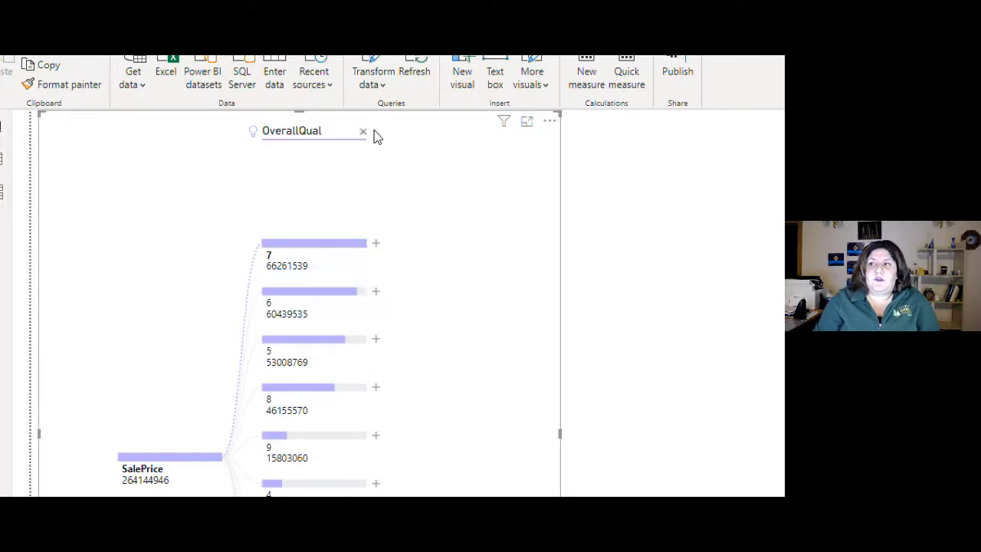
left_click(376, 243)
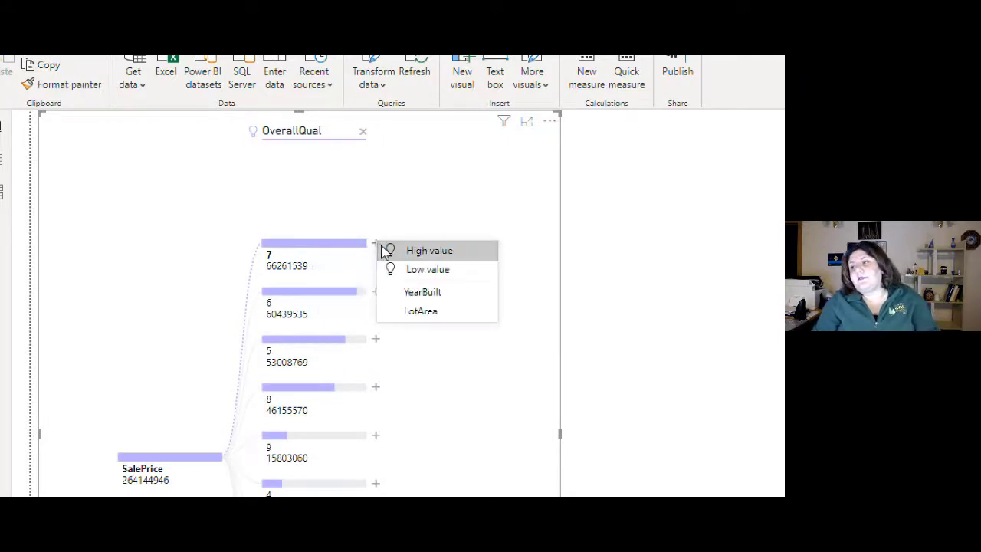
left_click(406, 251)
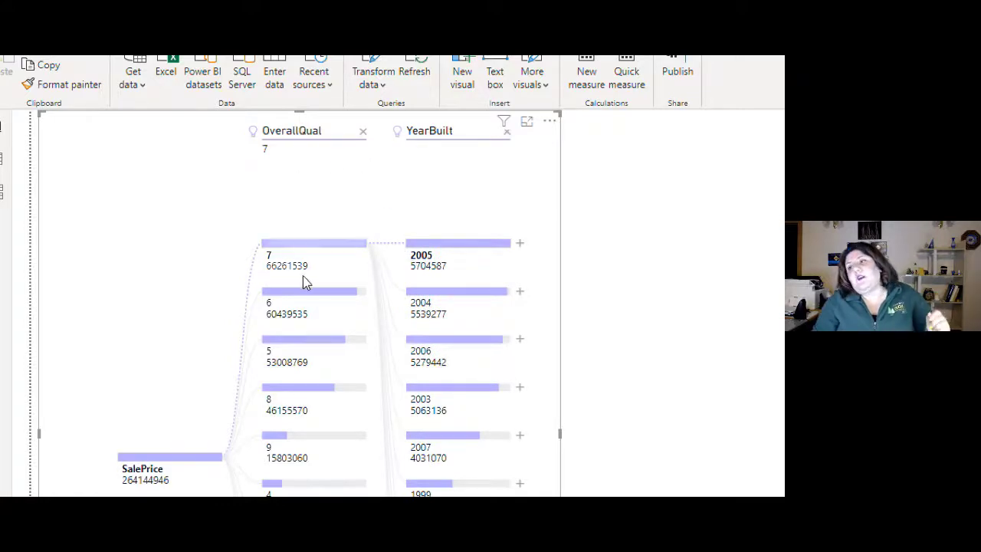
Step: Clear the OverallQual and YearBuilt levels from the decomposition tree, and review the split options for SalePrice
left_click(507, 134)
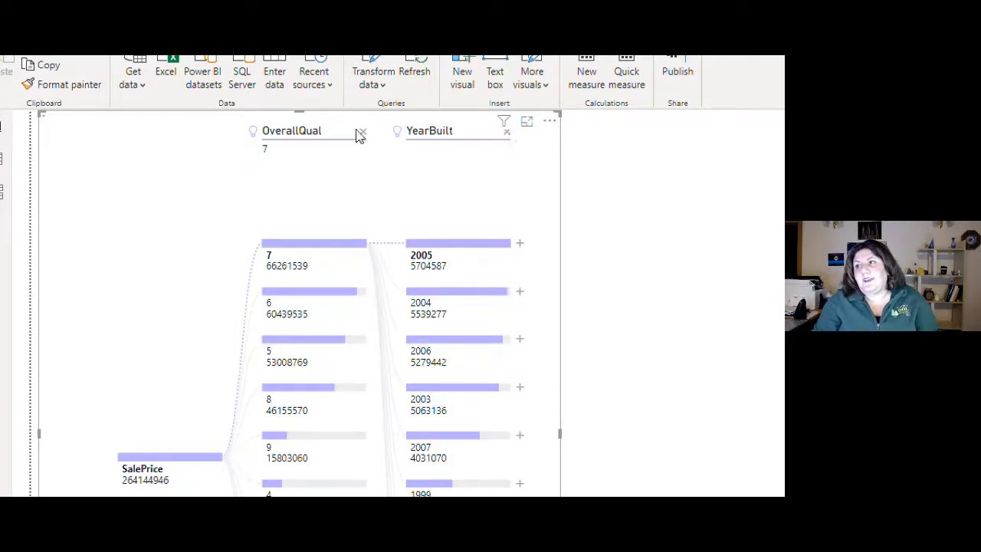
left_click(363, 133)
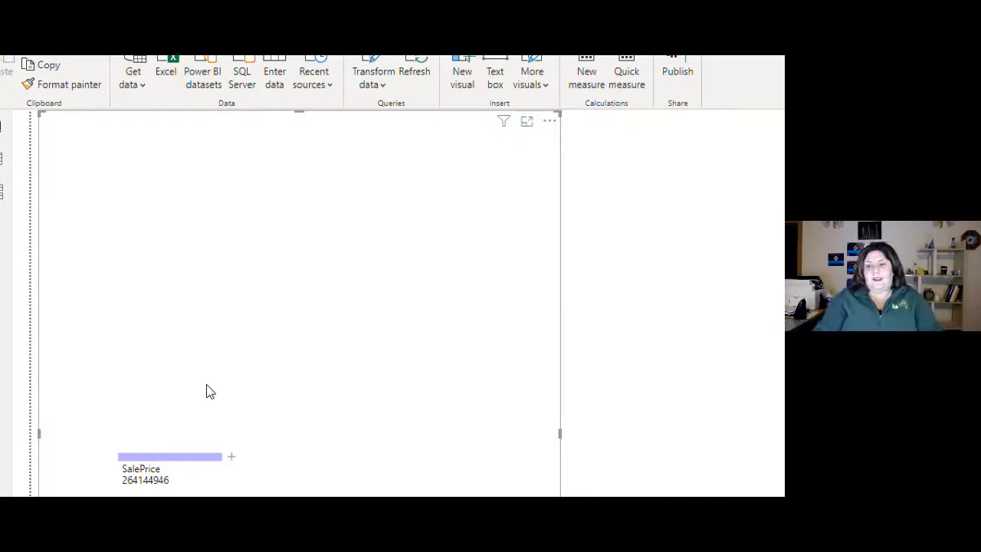
left_click(233, 421)
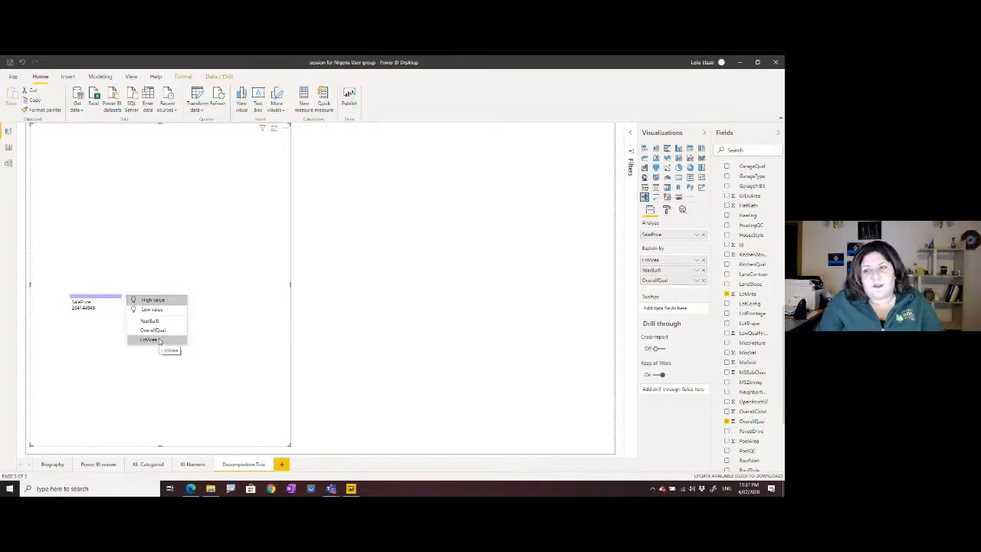
left_click(378, 381)
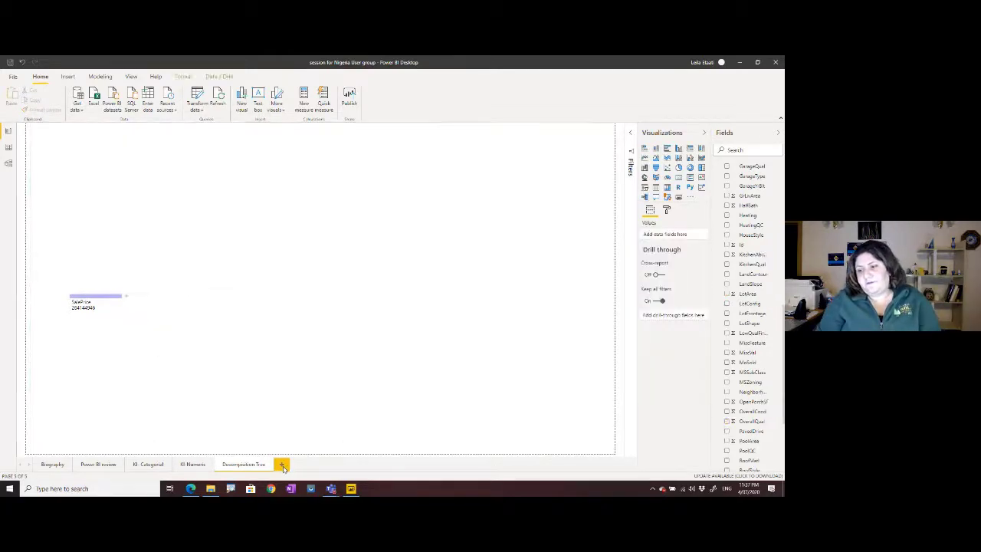
Step: Add a new report page after Decomposition Tree and name it QnA
left_click(282, 467)
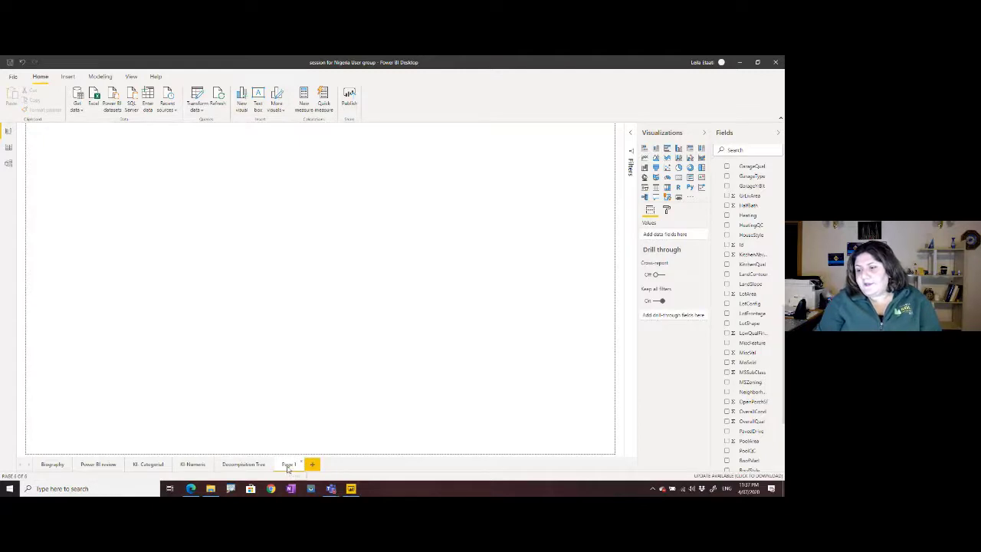
type("P")
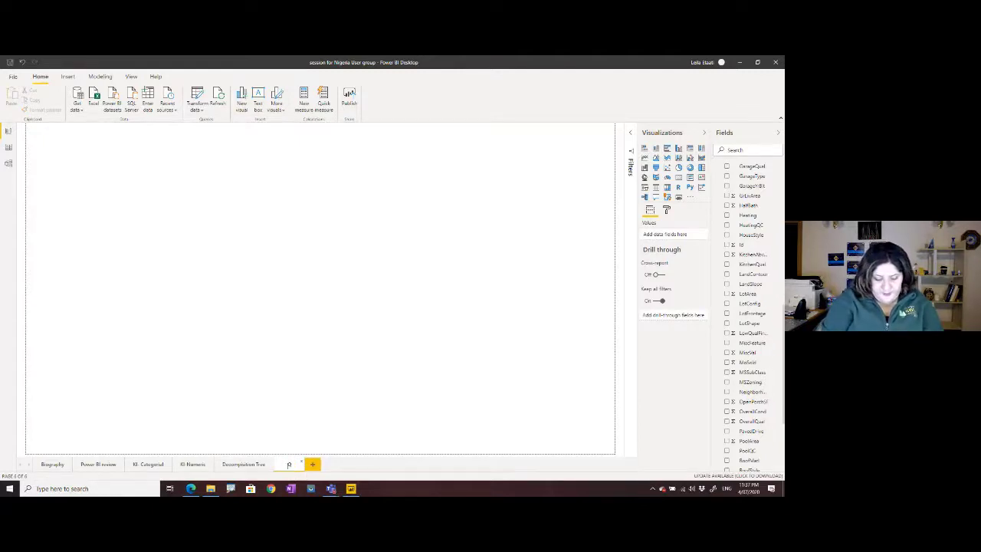
type("nA")
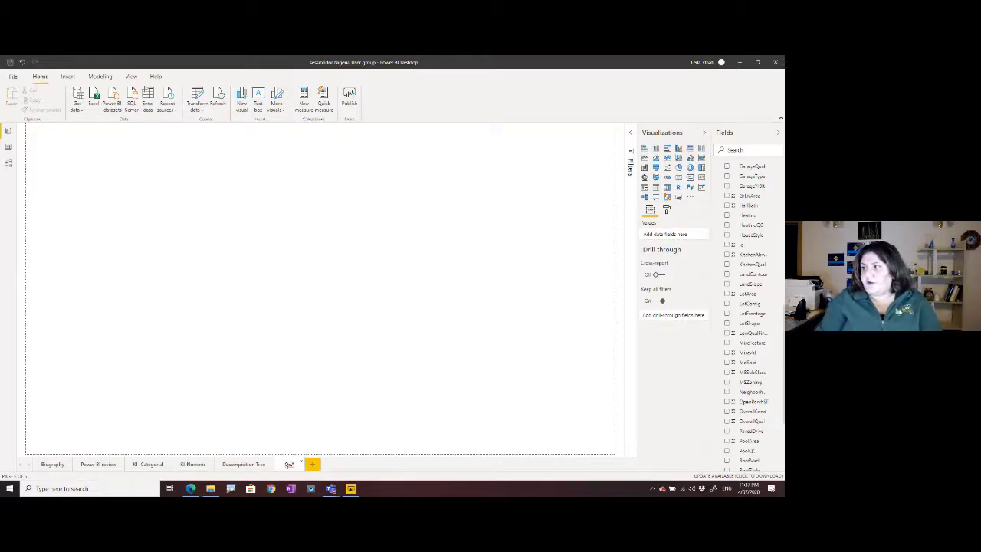
left_click(322, 314)
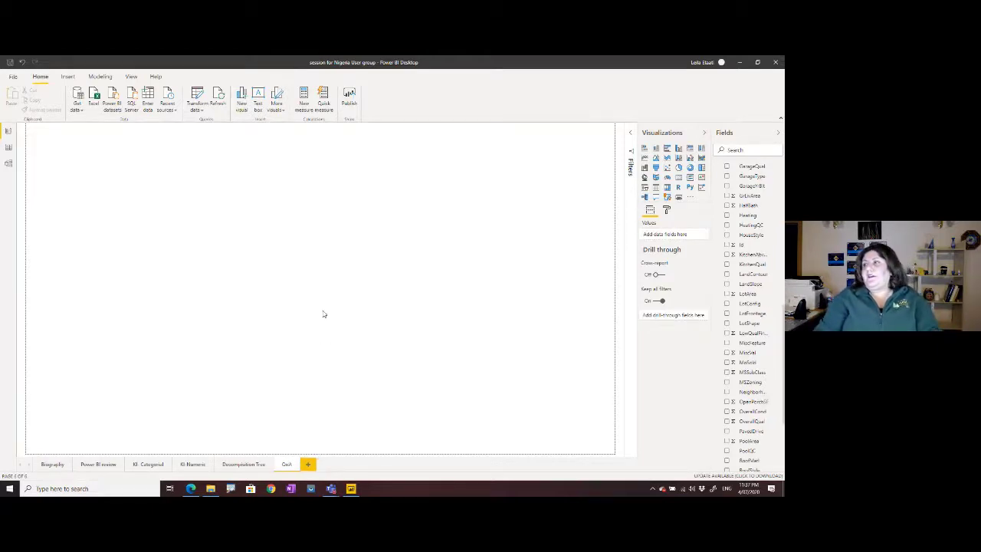
Step: Add a wide Q&A visual to the QnA page and ask it "show me sale prices by neighborhood"
double_click(179, 218)
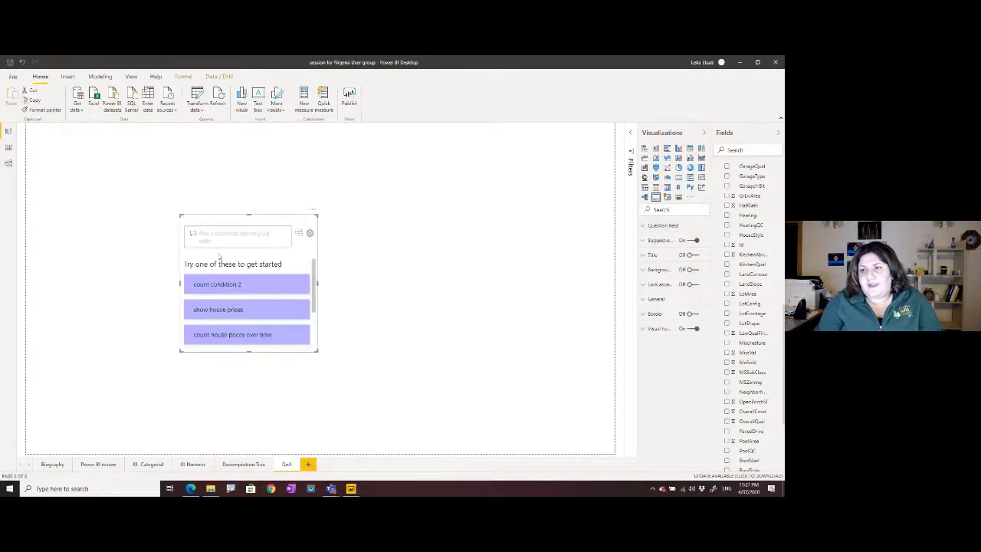
left_click_drag(317, 350, 511, 339)
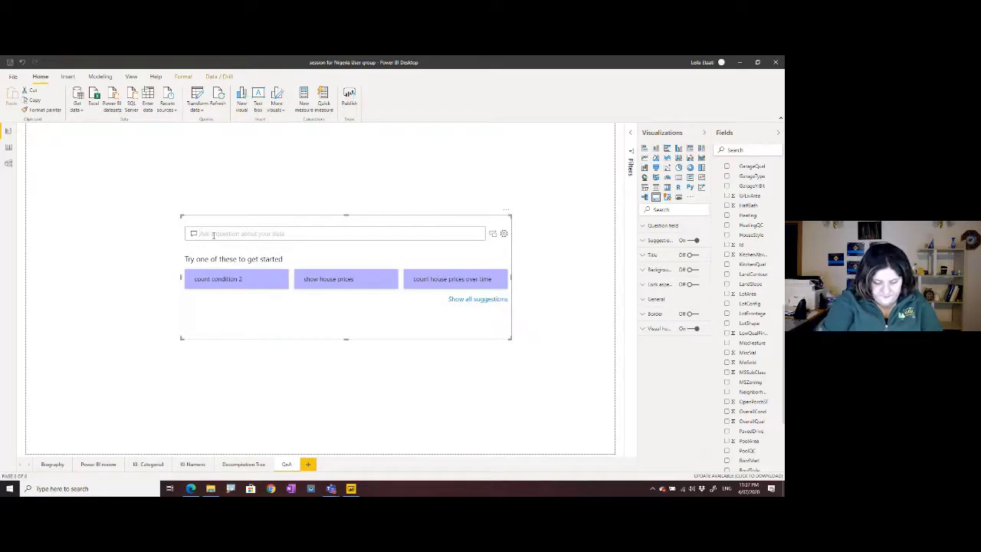
type("show me")
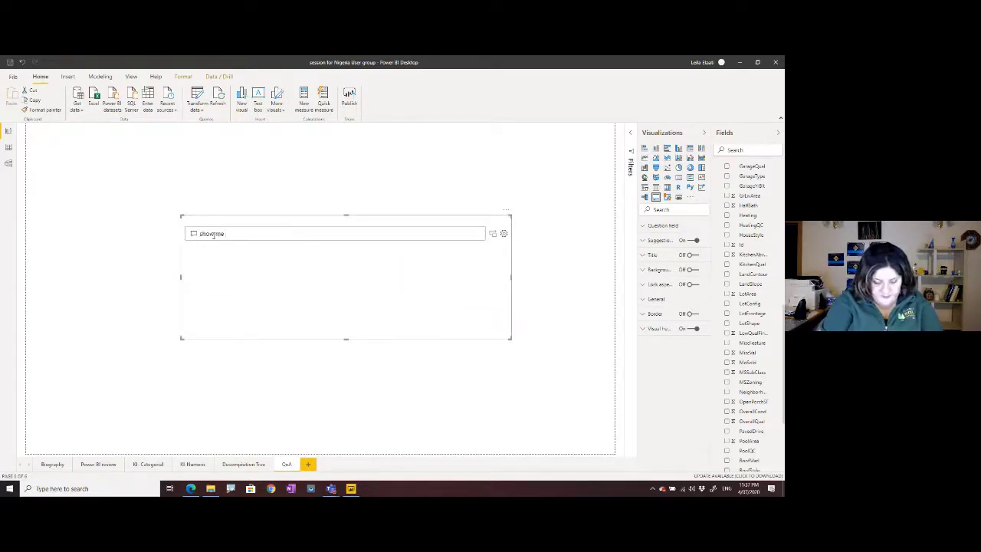
type("ales")
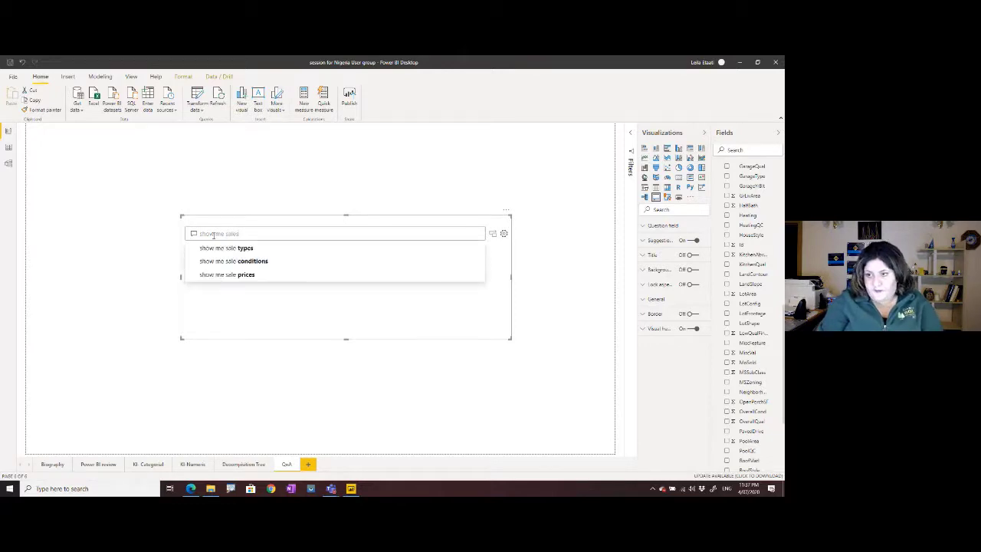
left_click(234, 274)
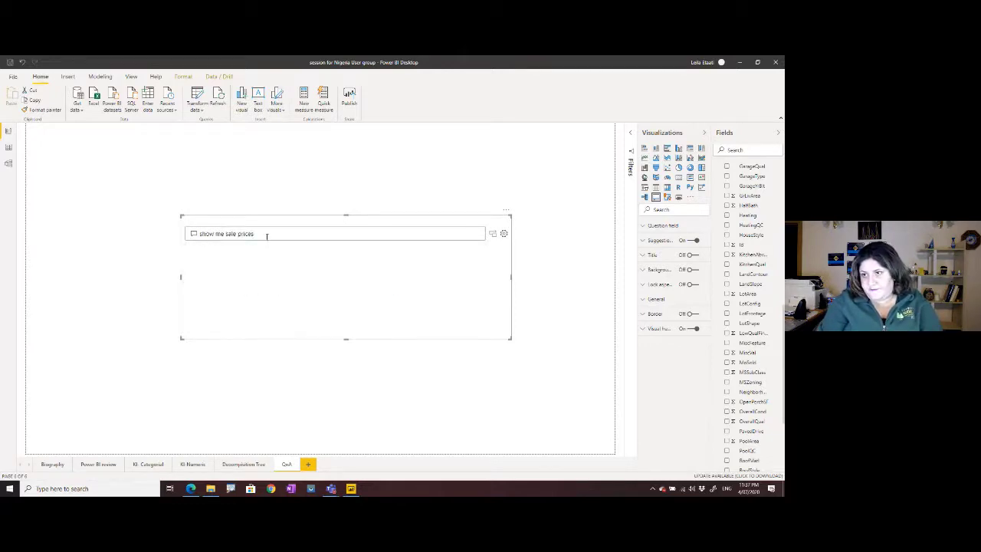
type("by")
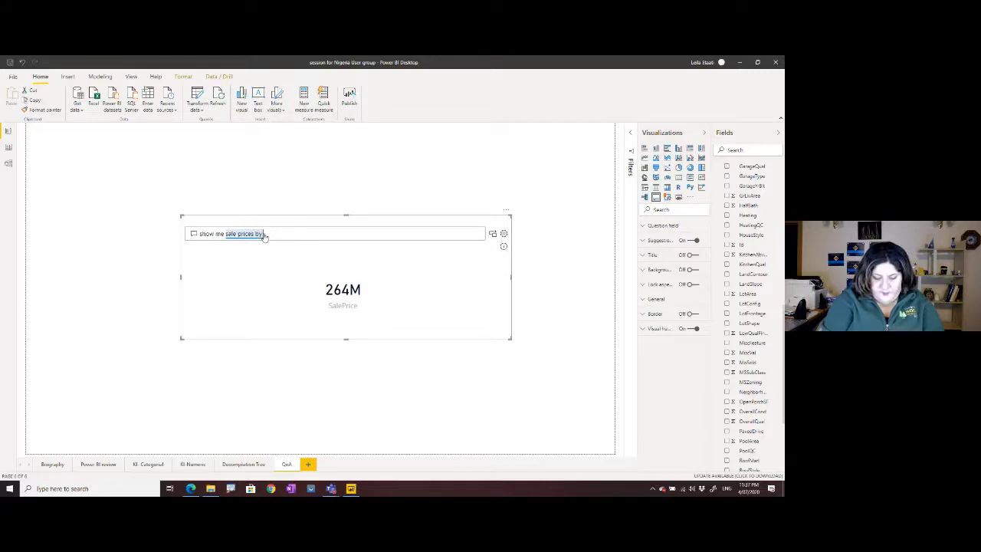
type(" nei")
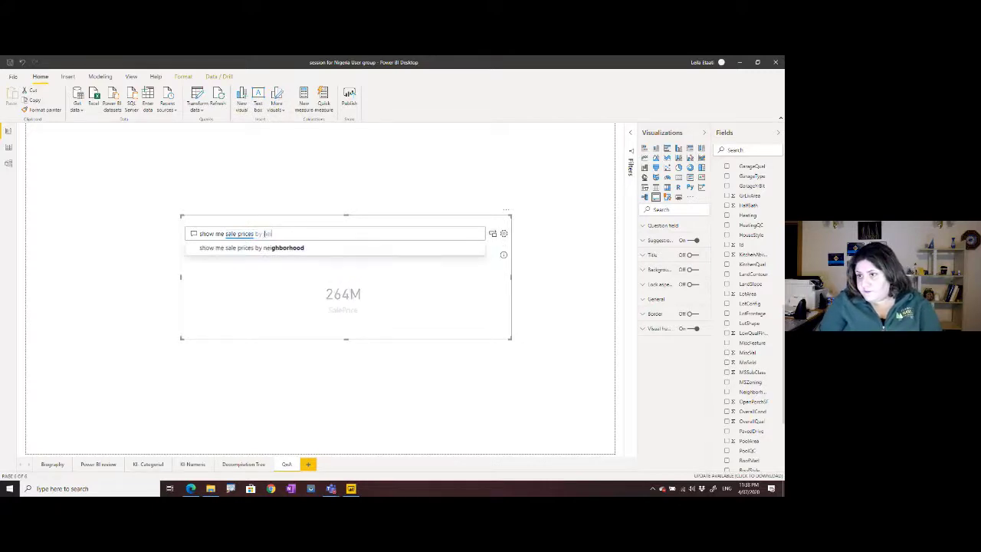
left_click(285, 249)
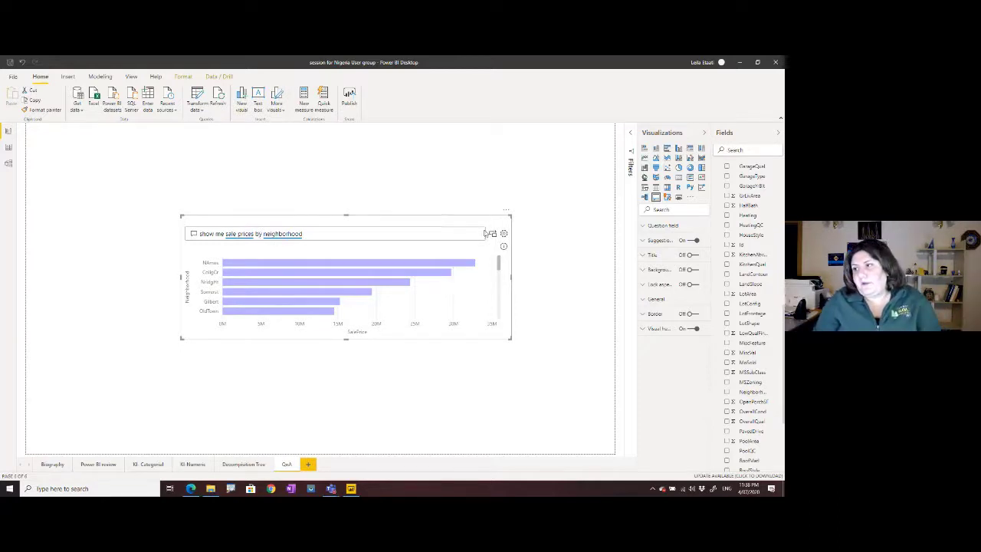
Step: Change the question in the Q&A visual to "show me average sale prices by neighborhood"
left_click(224, 233)
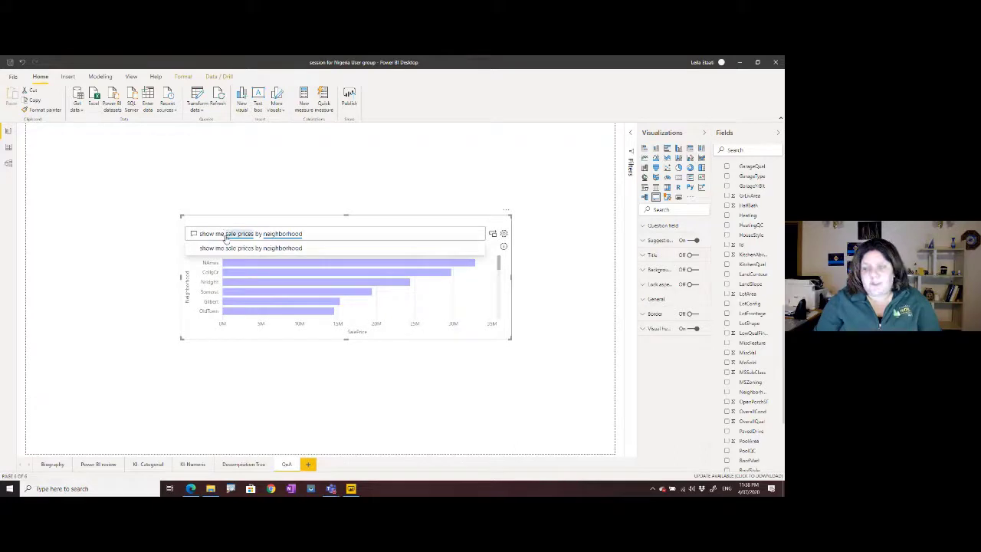
type("a")
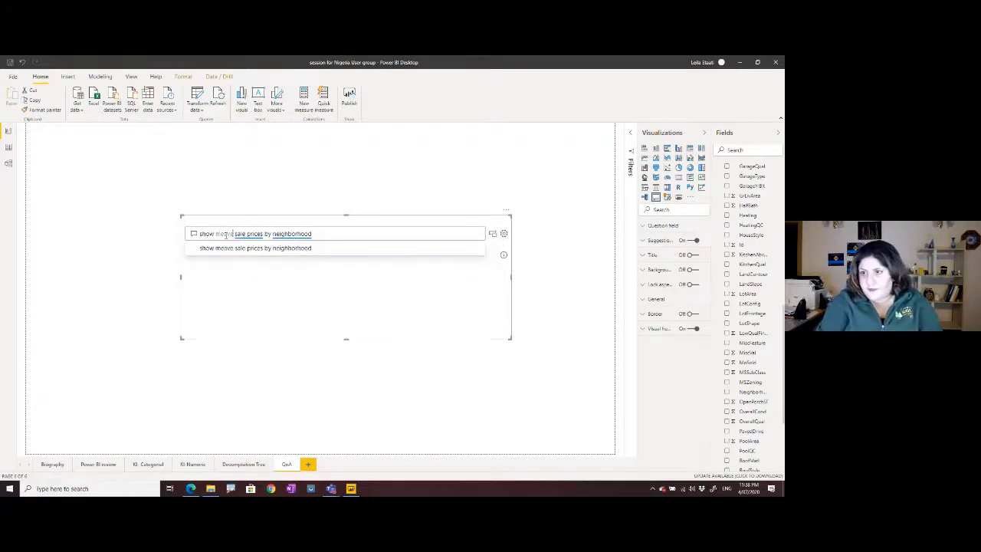
key("BackSpace")
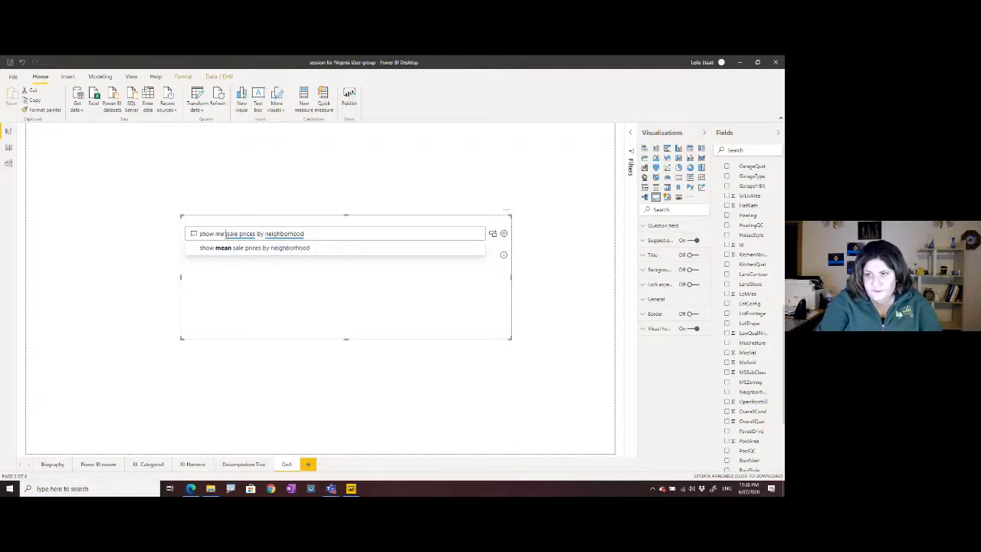
type("average")
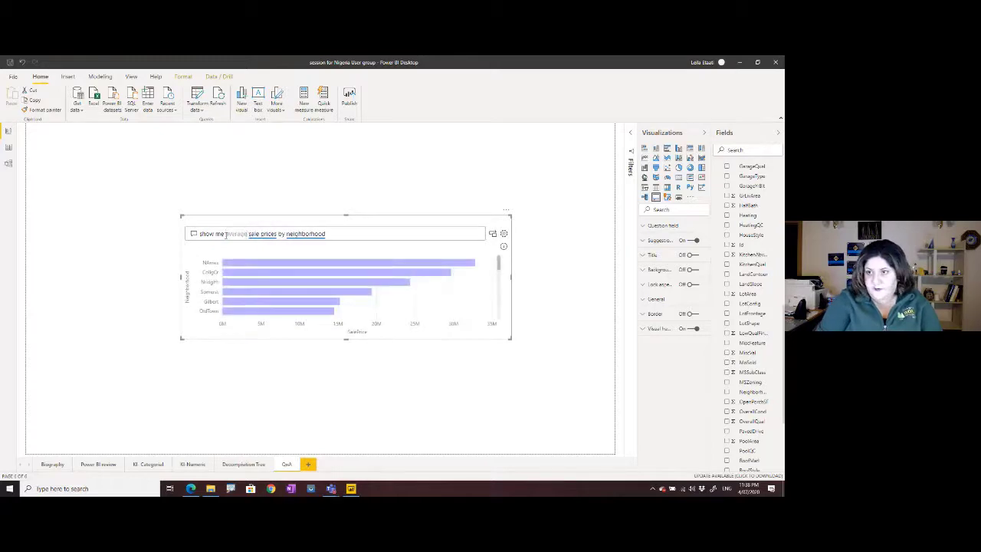
left_click(251, 252)
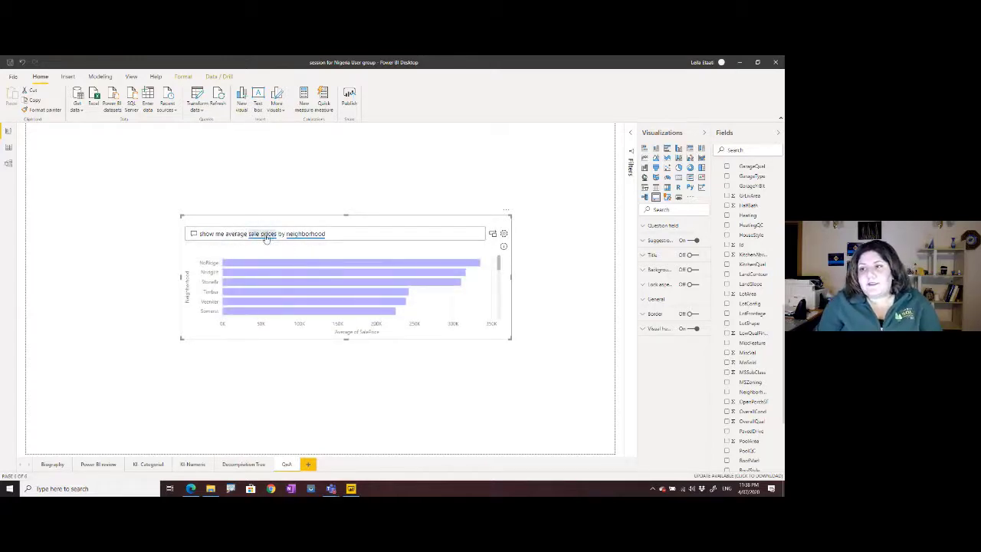
Step: Turn the Q&A result into a standard bar chart and move it to the upper-left corner of the report page
left_click(494, 234)
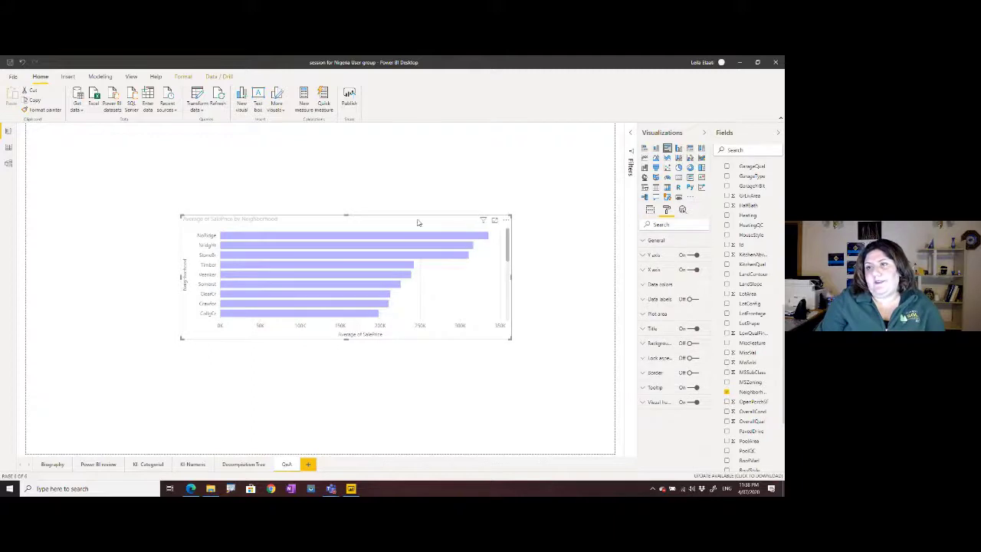
left_click_drag(418, 222, 303, 151)
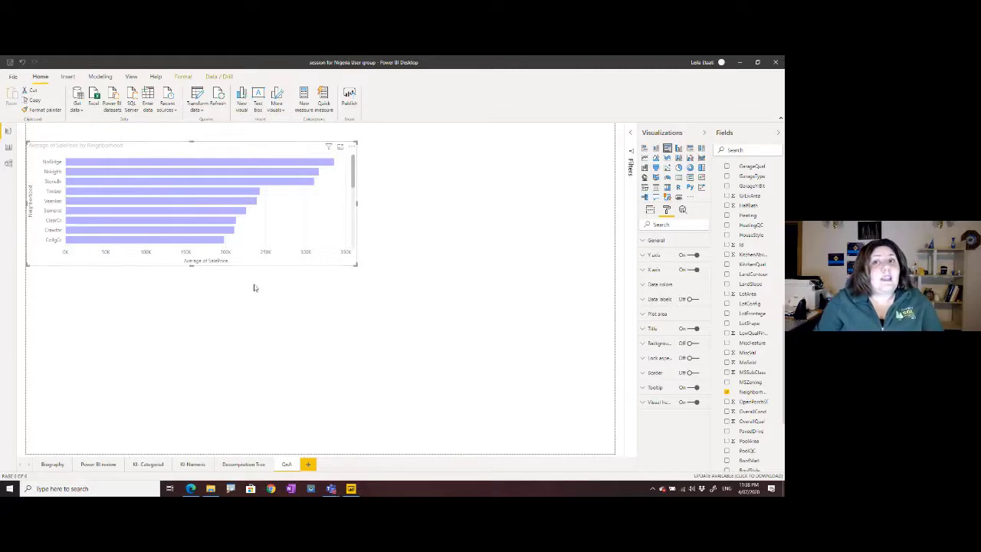
left_click(232, 332)
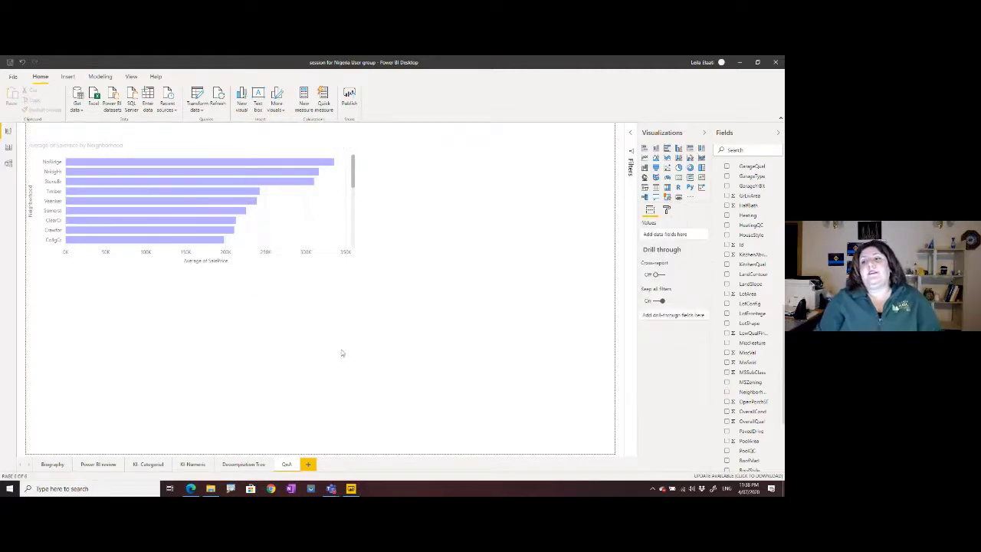
Step: Add a second Q&A visual below the bar chart and ask it "show me royal customer ID"
double_click(270, 339)
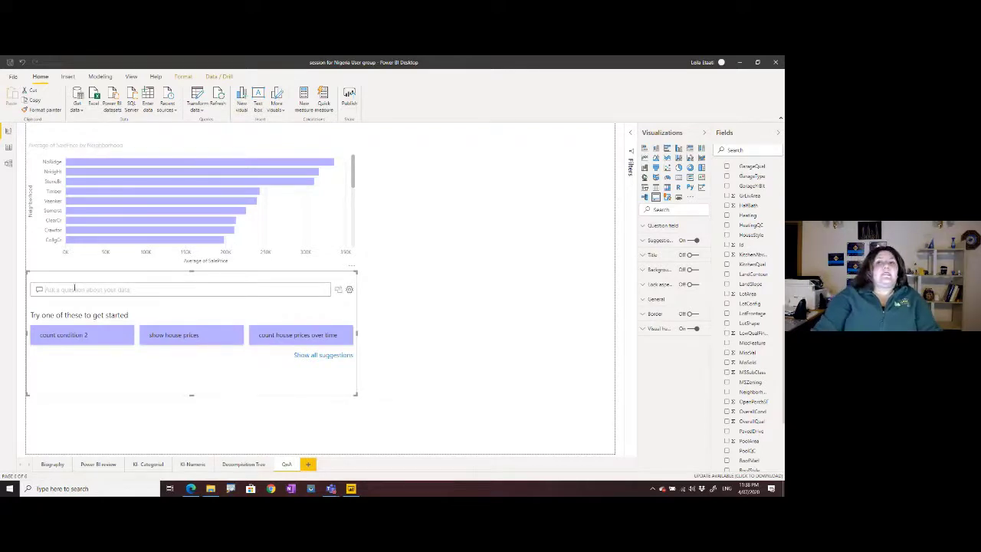
left_click(74, 288)
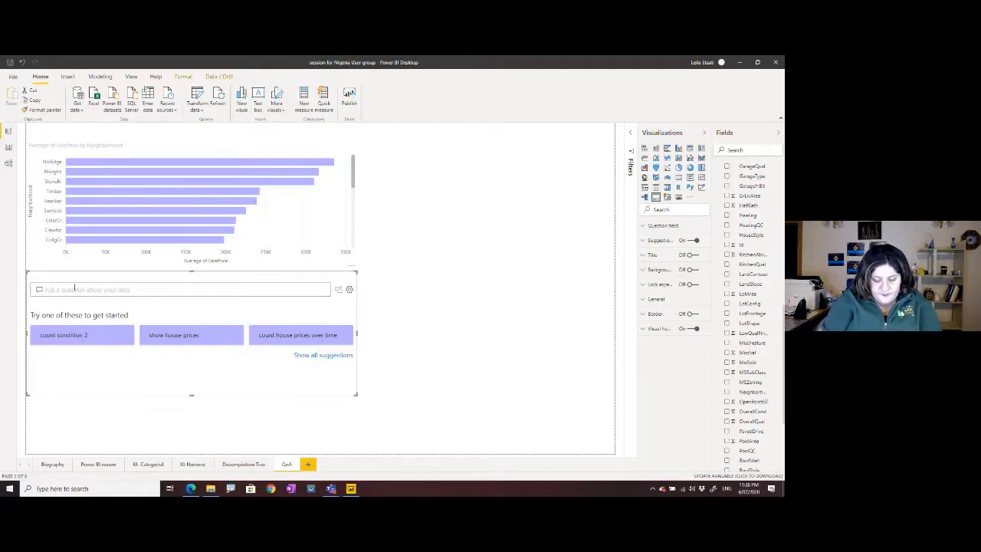
type("show me")
type(" royal")
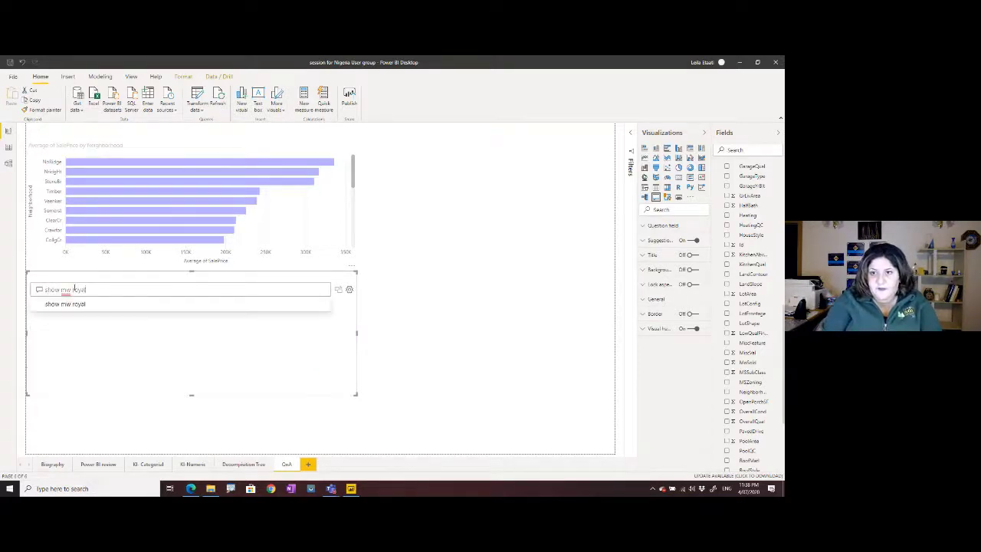
key("BackSpace")
key("BackSpace")
key("BackSpace")
key("BackSpace")
key("BackSpace")
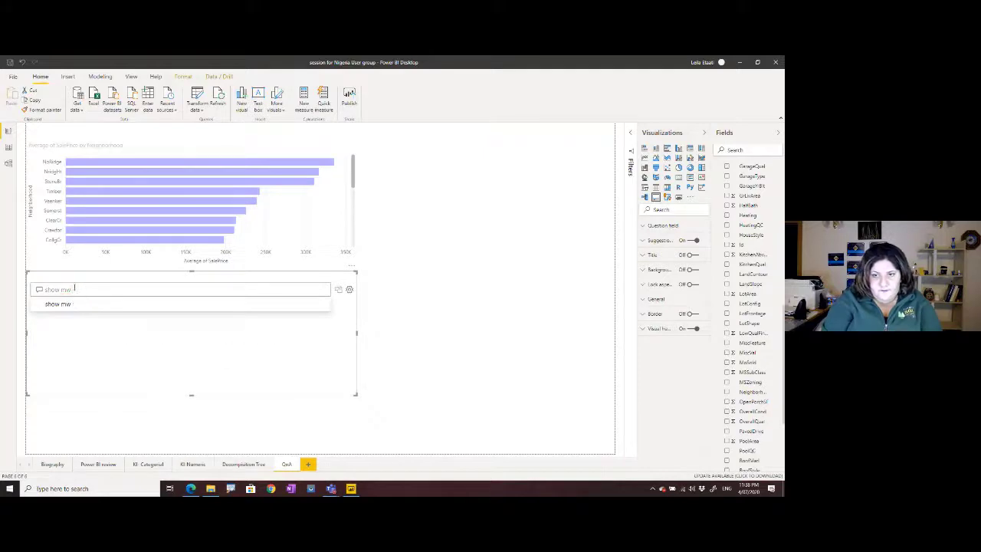
key("BackSpace")
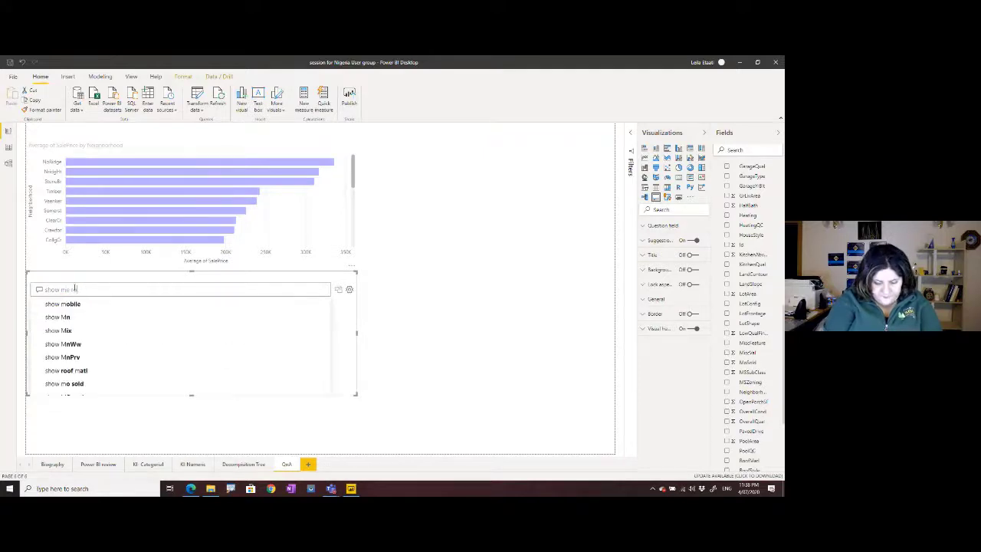
type("w")
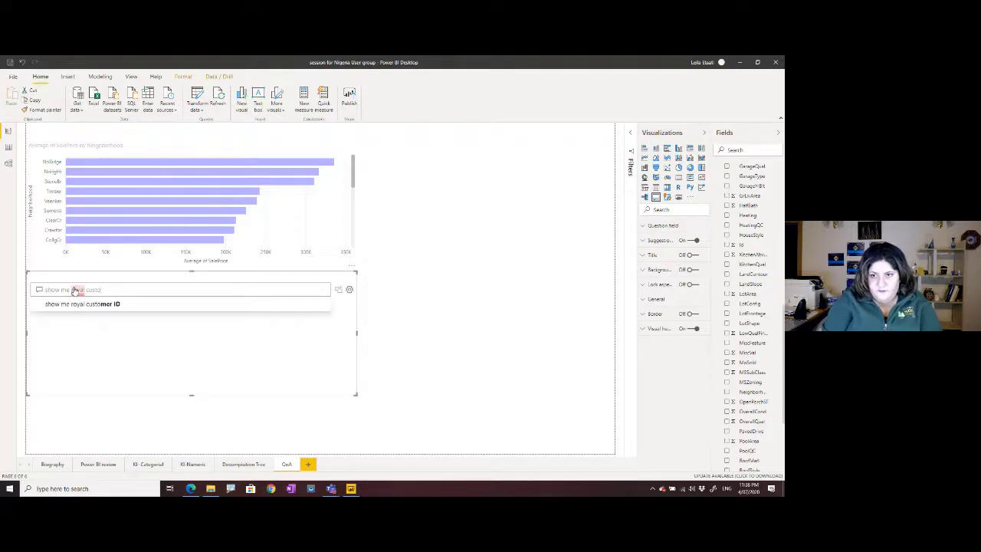
key("Down")
key("Return")
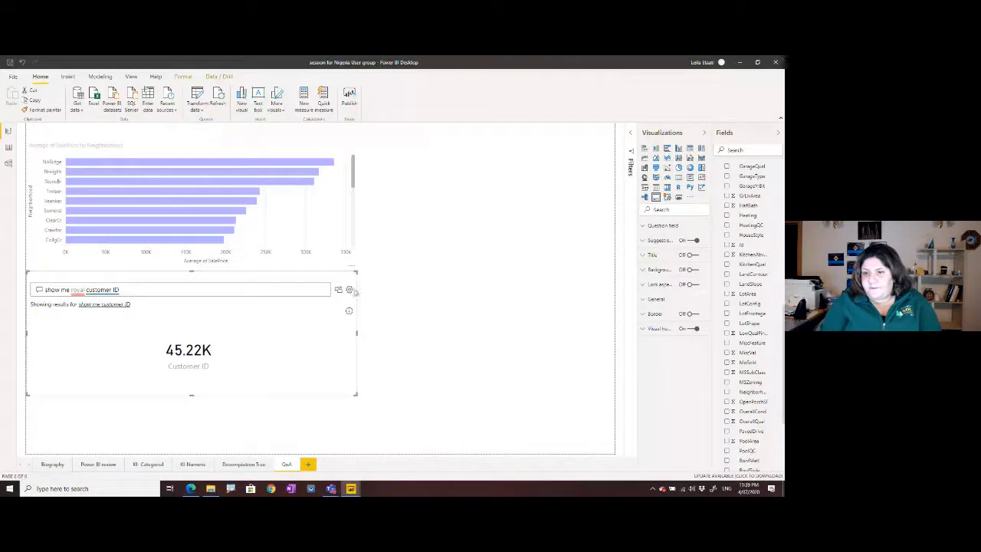
Step: Submit "show me royal customer ID" in Teach Q&A to review the term that needs defining, and close the Q&A setup
left_click(653, 265)
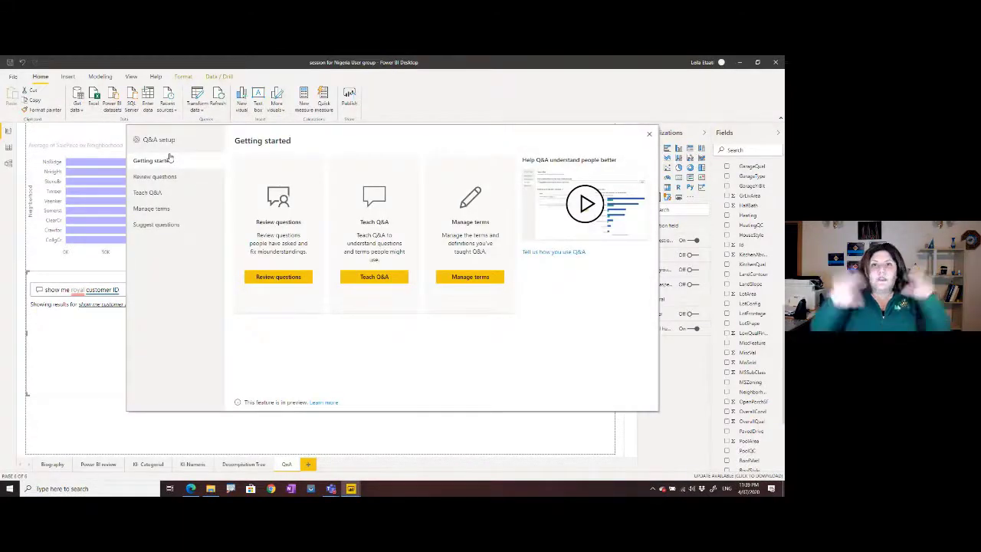
left_click(149, 192)
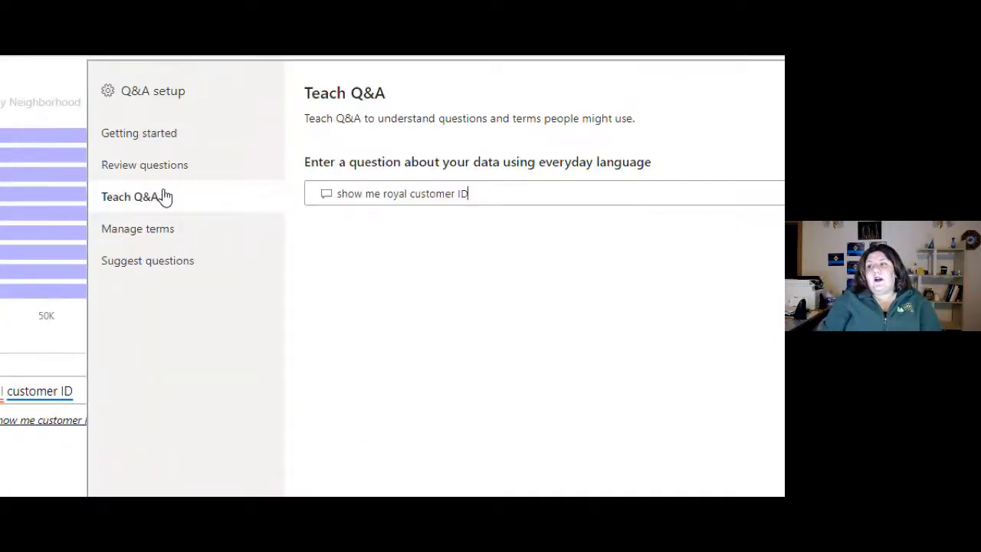
left_click(391, 196)
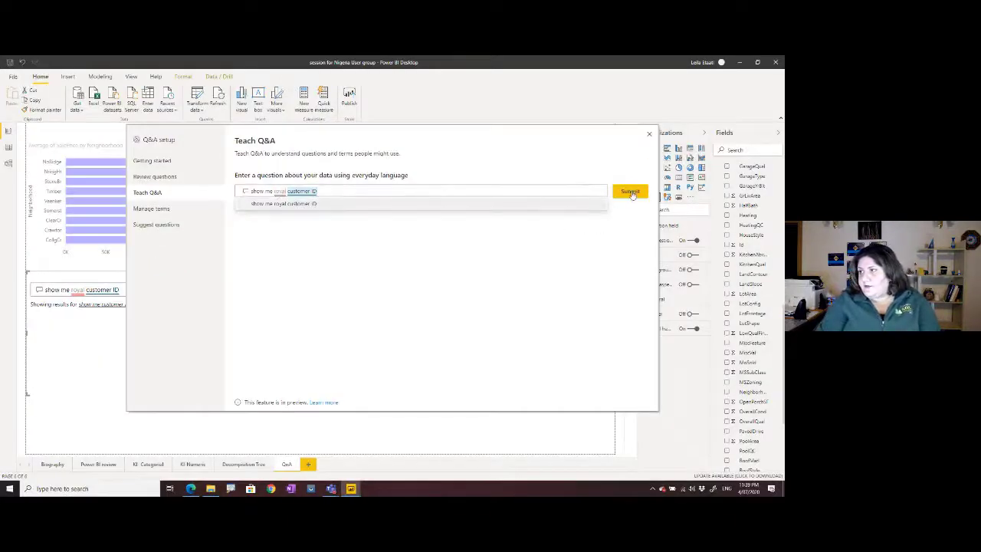
left_click(630, 192)
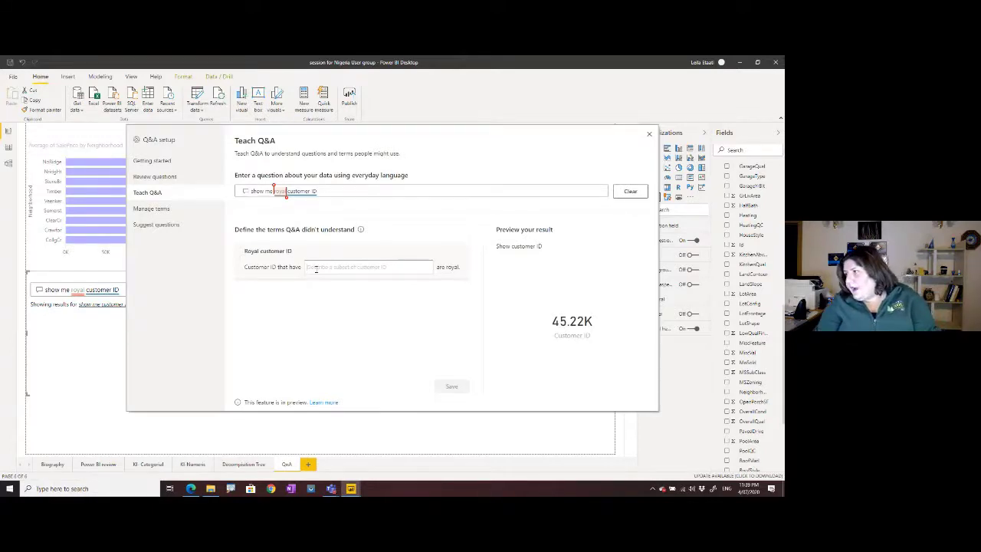
left_click(650, 136)
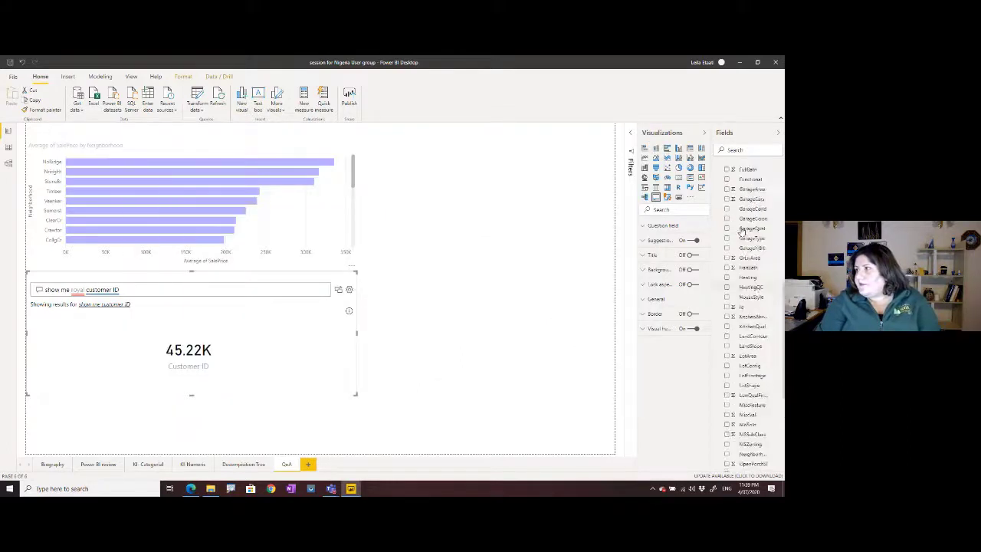
Step: Collapse the house prices table, check the fields of the Customer Feedback table, and collapse all tables
scroll(742, 230, "up", 5)
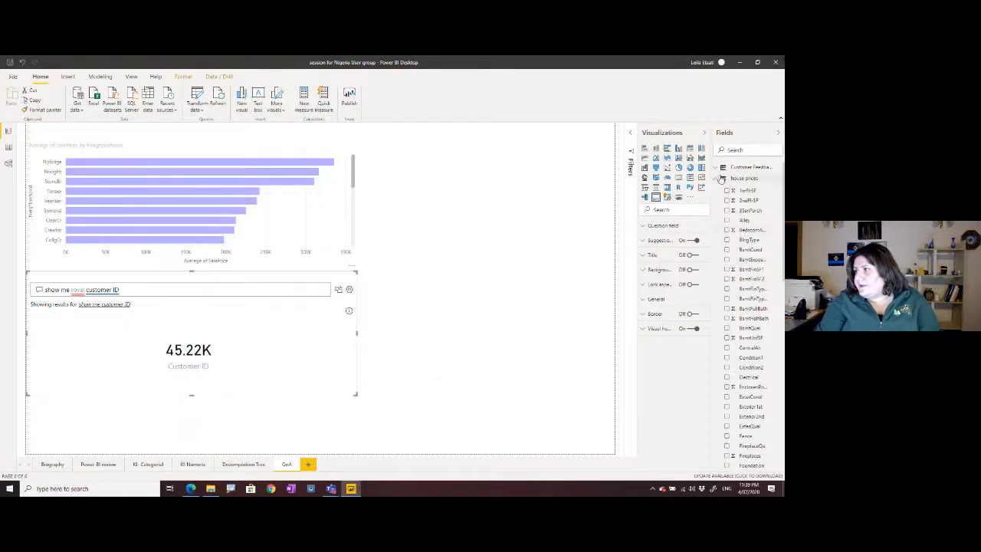
left_click(721, 177)
left_click(723, 167)
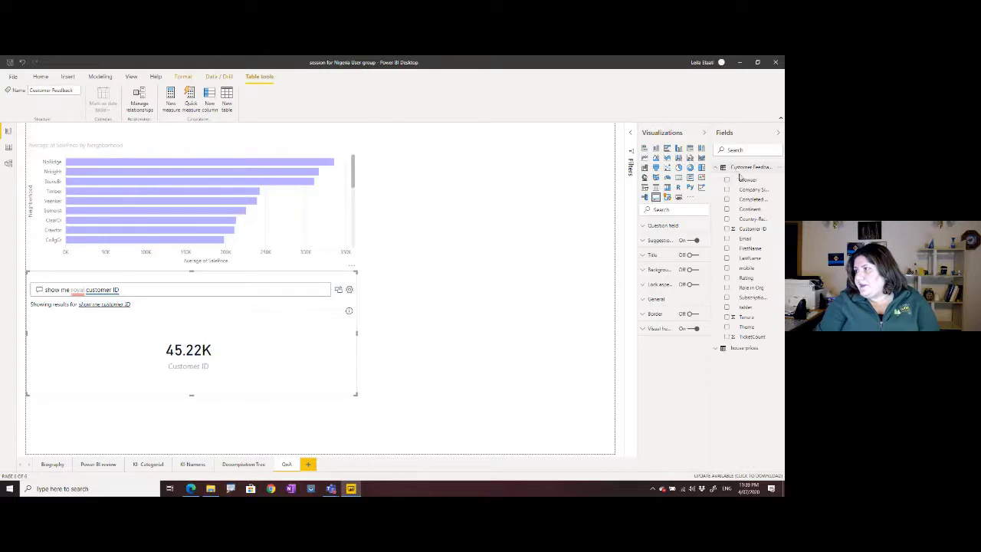
right_click(745, 167)
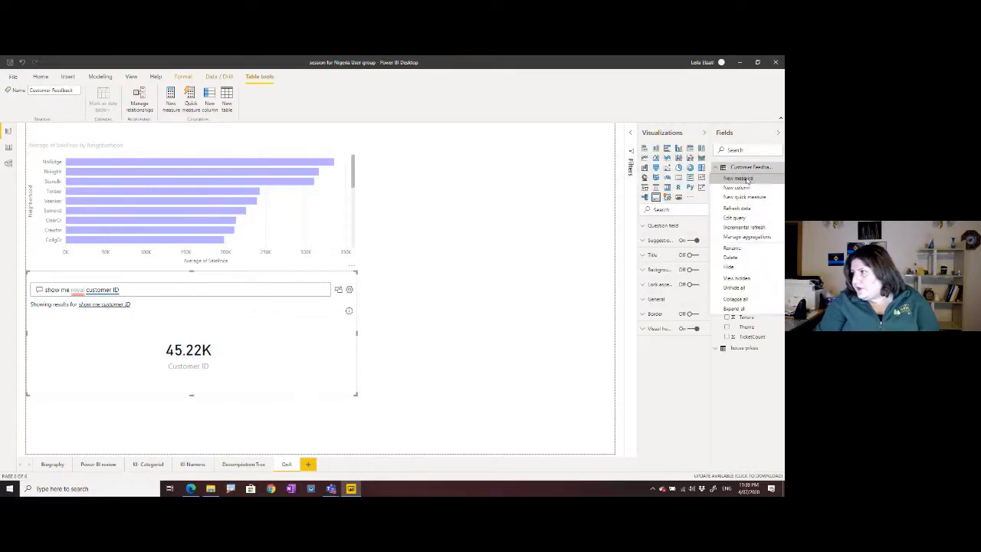
left_click(735, 298)
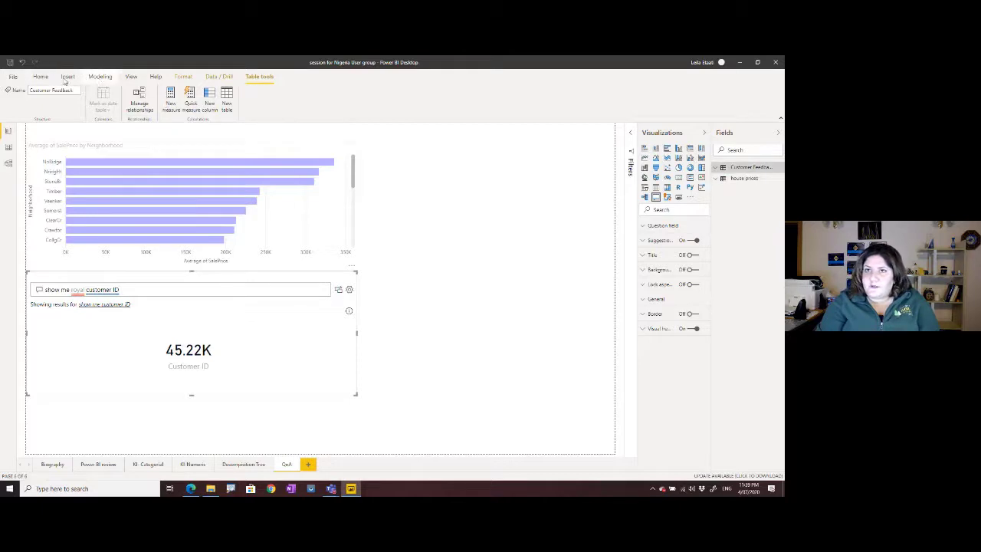
Step: Create a measure "average tikect count" in the Customer Feedback table as AVERAGE('Customer Feedback'[TicketCount])
left_click(67, 77)
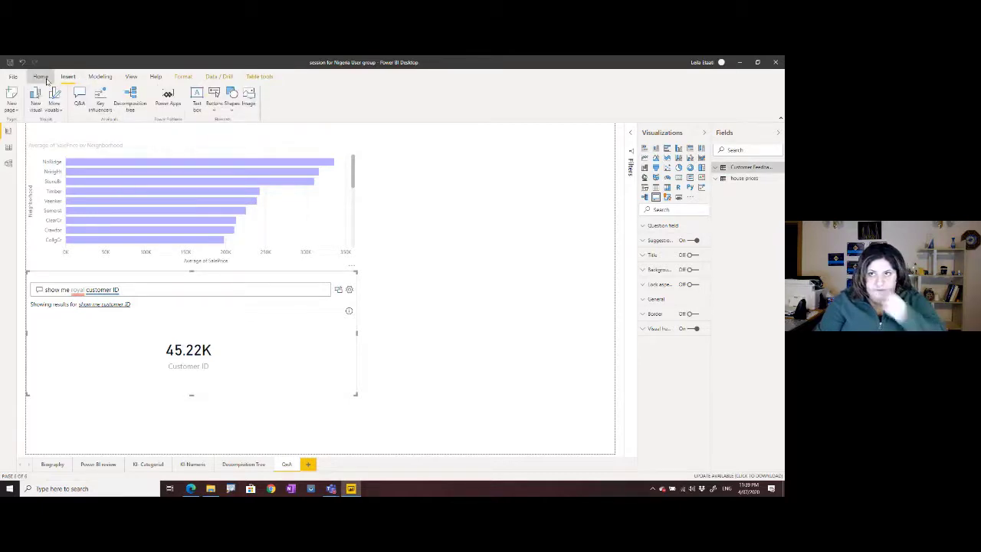
left_click(41, 78)
left_click(100, 77)
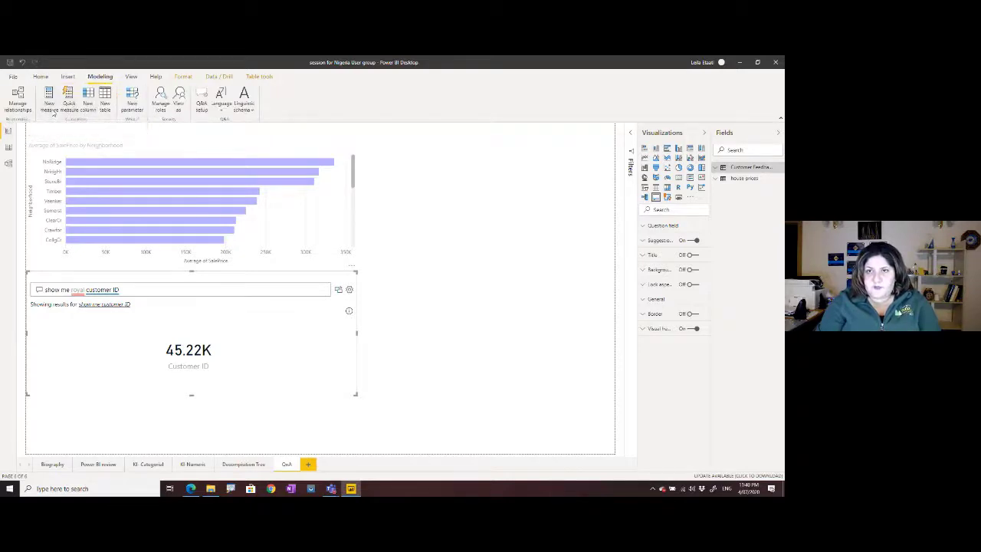
left_click(56, 110)
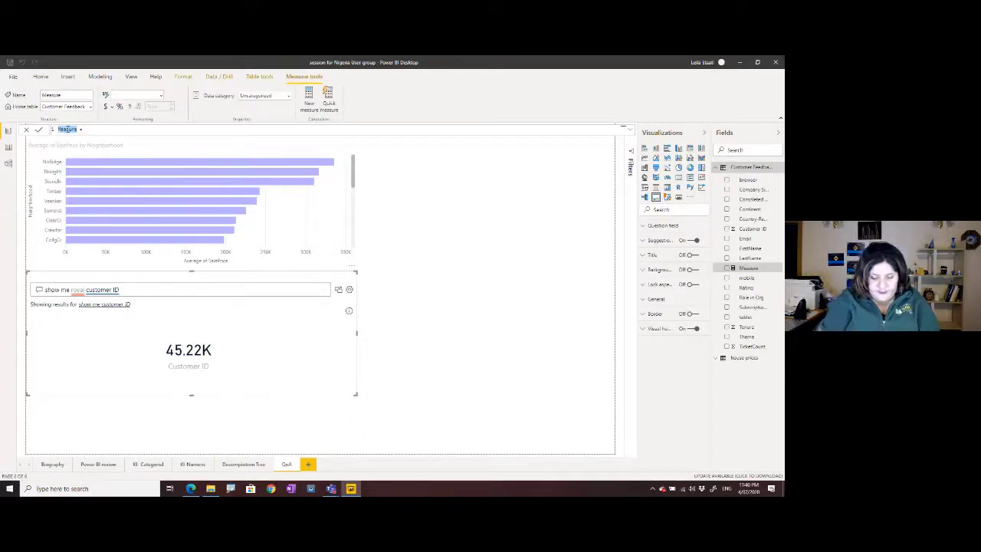
type("Ave")
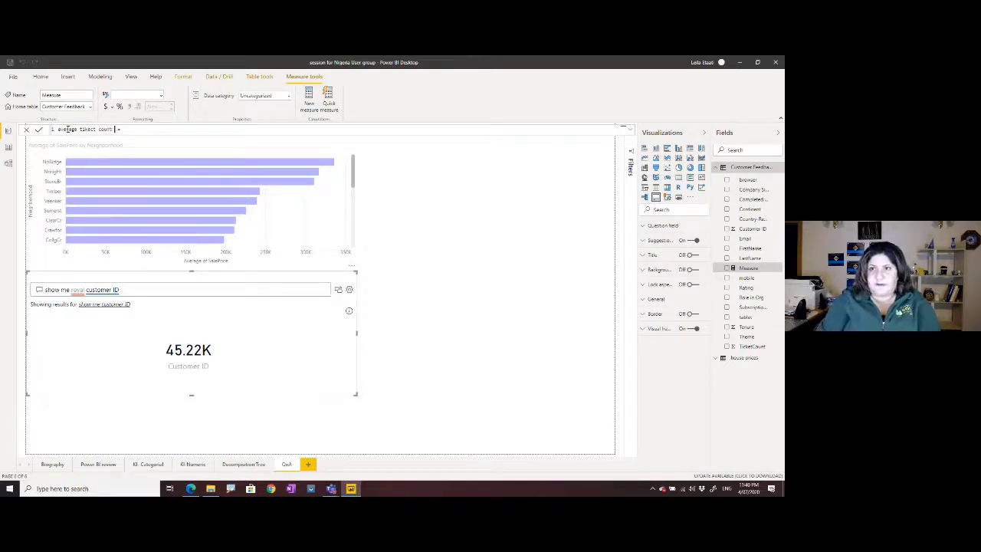
type("av")
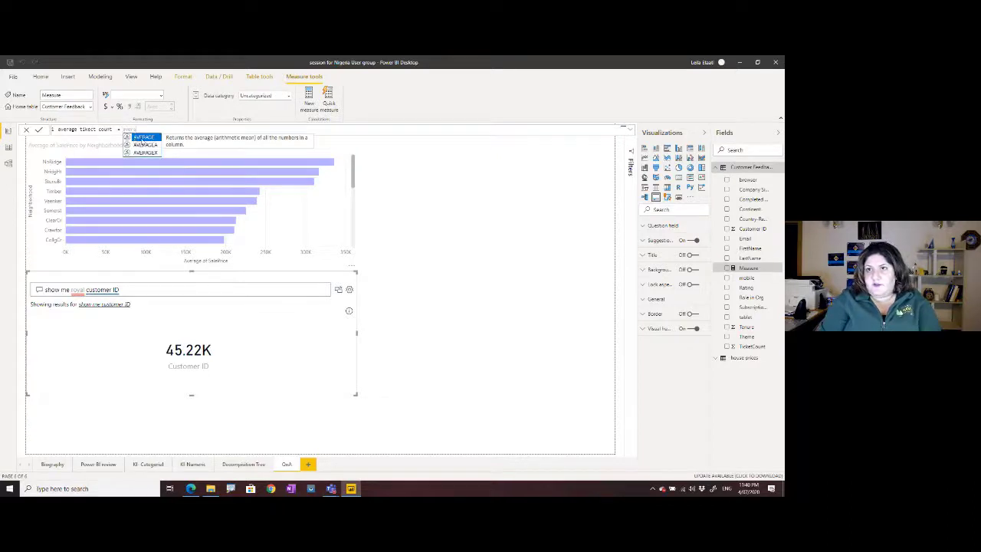
key("Tab")
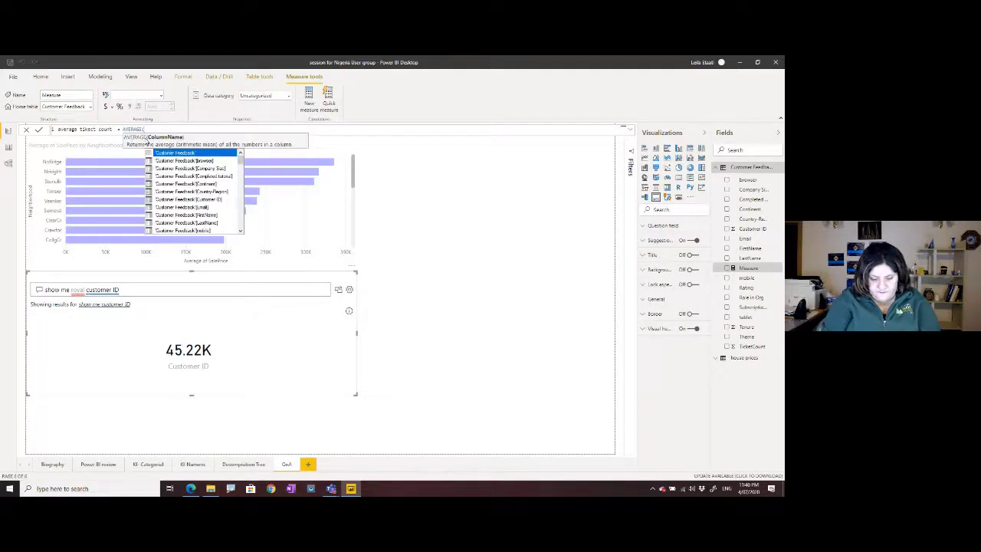
type("ti")
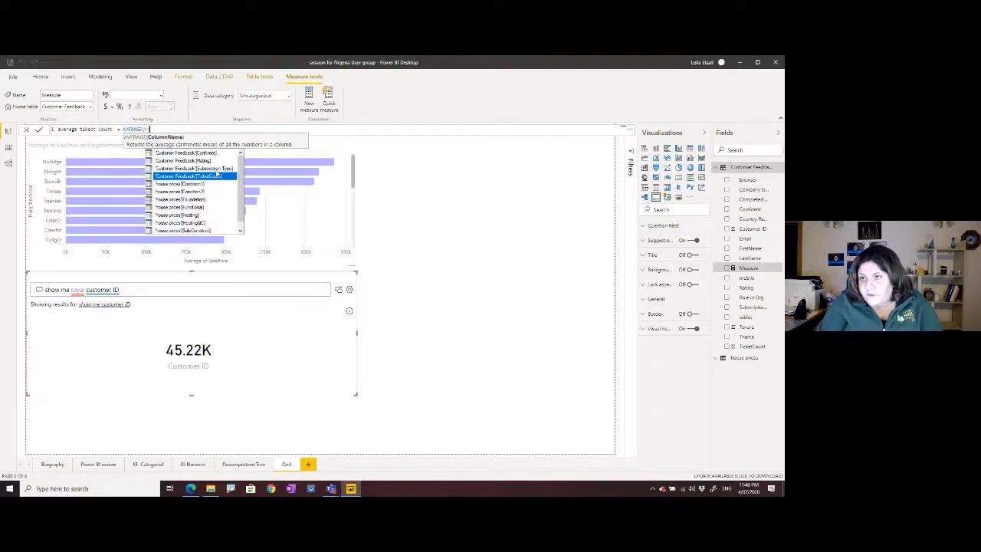
left_click(216, 177)
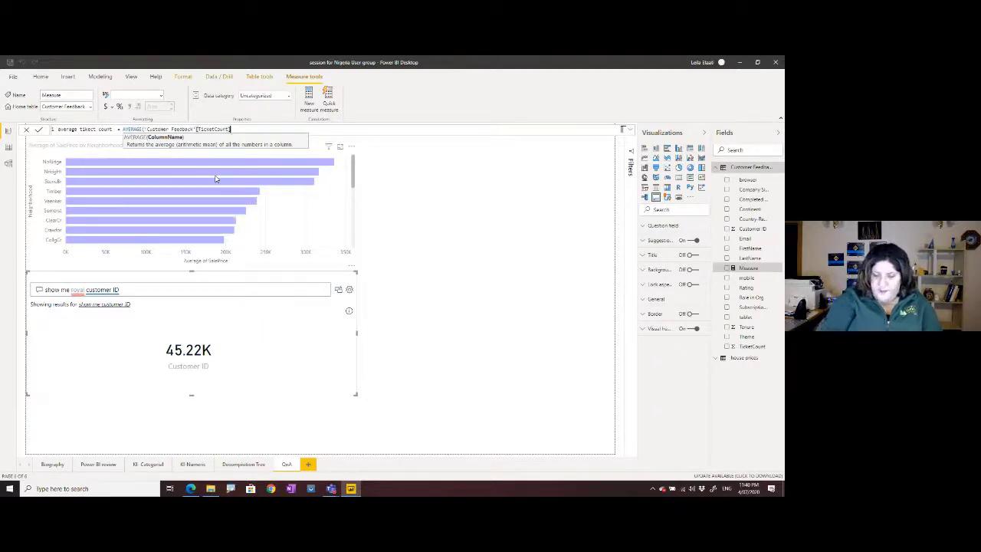
type(")")
Step: Reopen the Q&A setup of the lower visual and submit "show me royal customer ID" in Teach Q&A
left_click(350, 291)
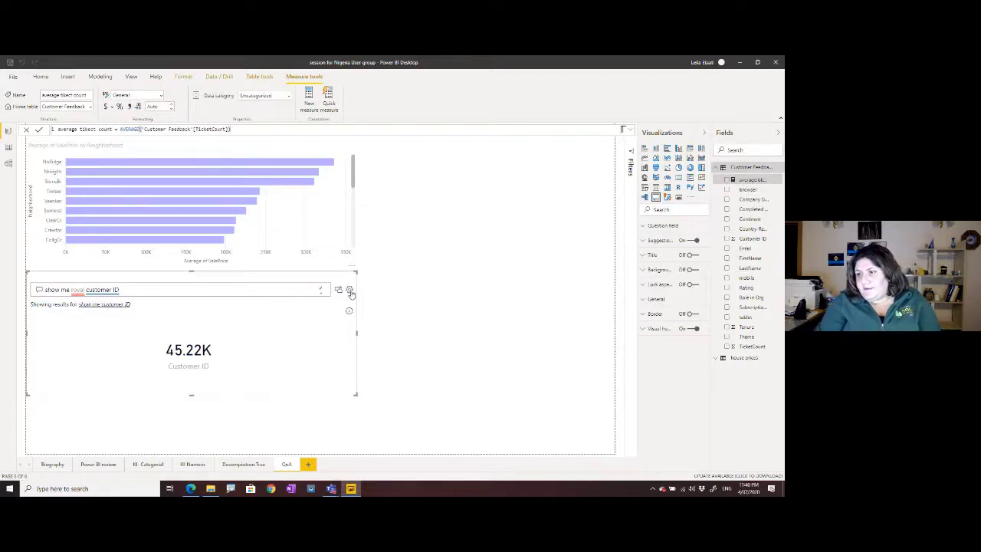
left_click(350, 290)
left_click(148, 192)
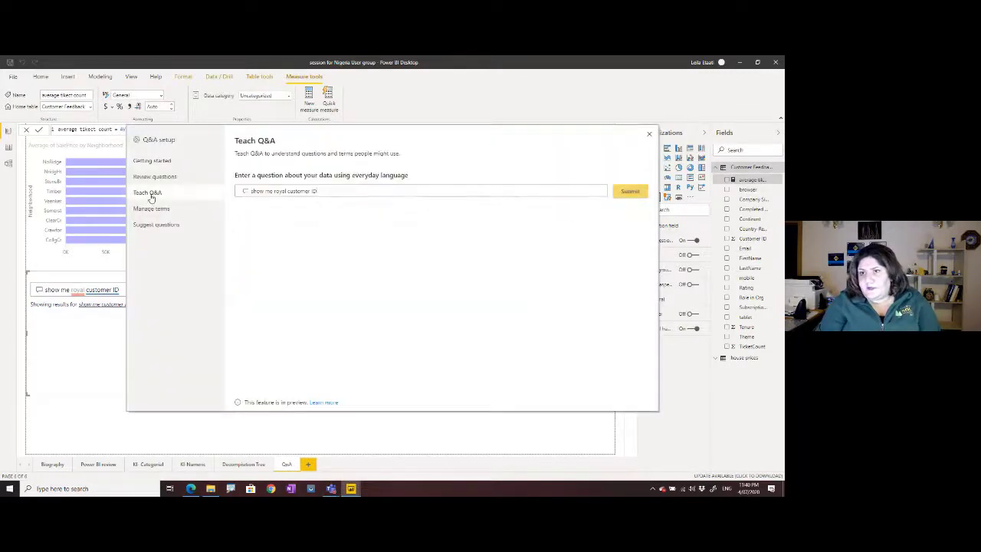
left_click(623, 191)
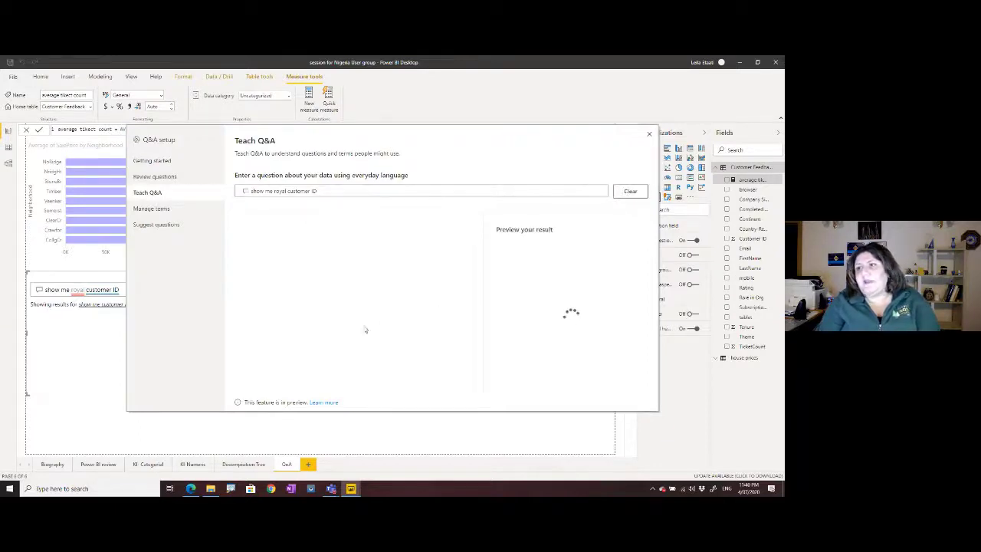
Step: Define royal customer IDs as those that have "average tikect count<1", save the definition, and return to the visual's question
left_click(324, 267)
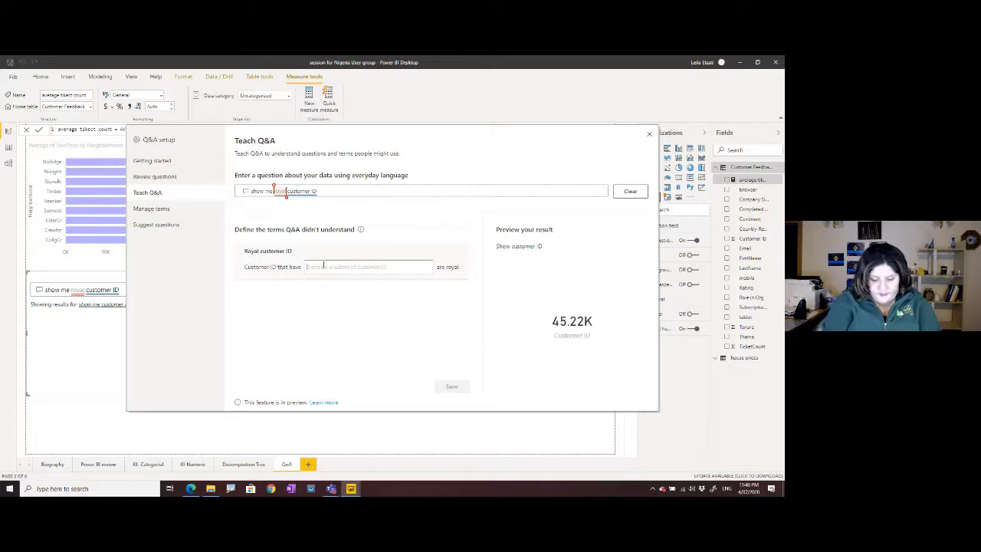
type("ti")
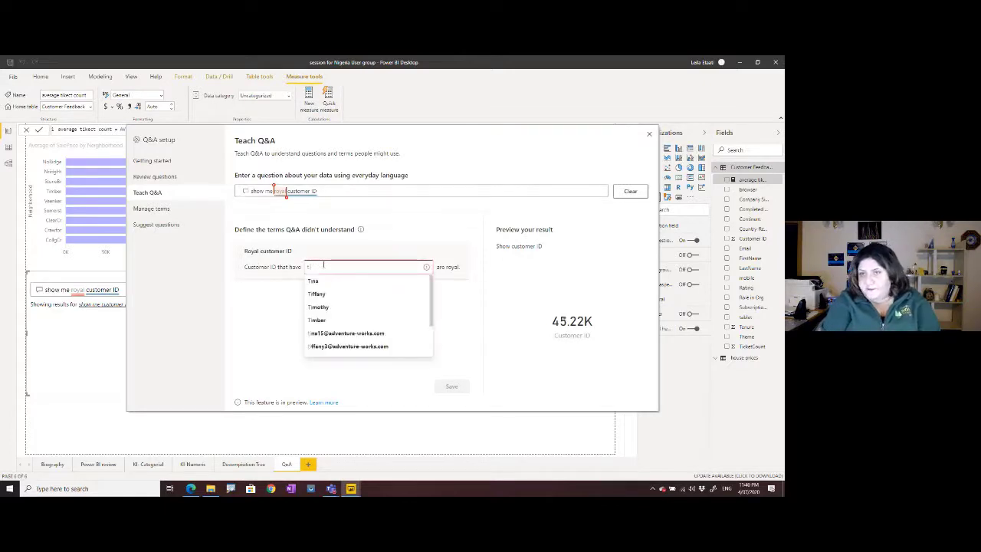
key("BackSpace")
key("BackSpace")
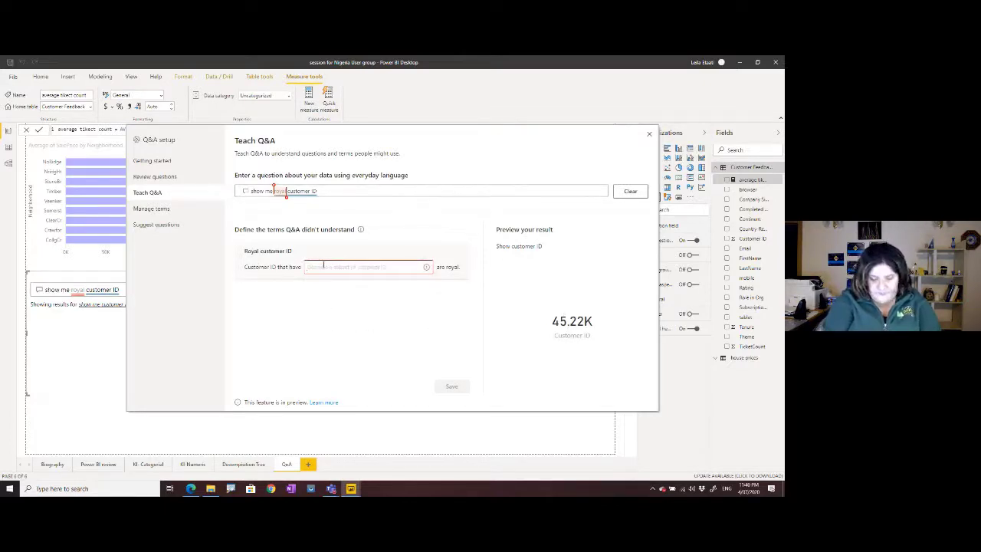
type("ave")
left_click(334, 288)
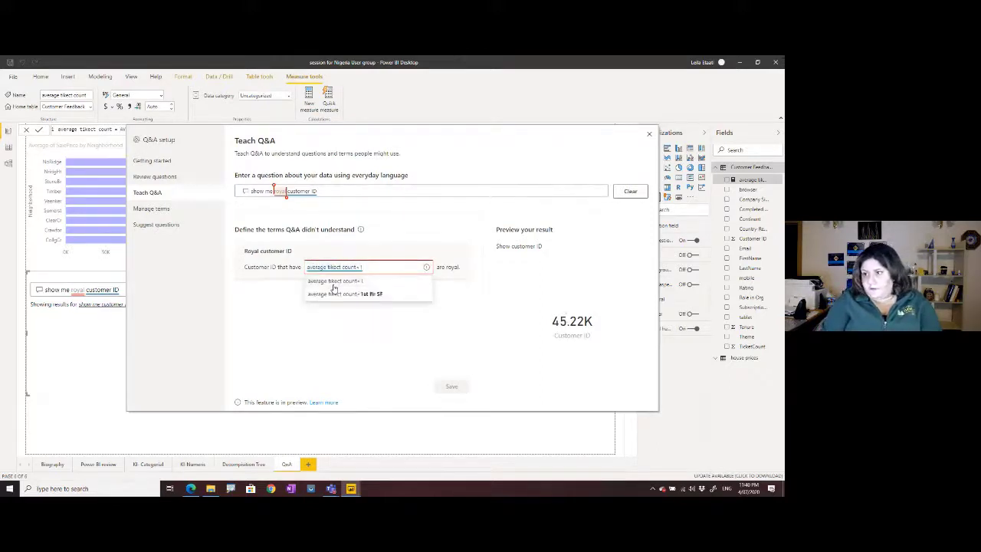
left_click(334, 288)
left_click(450, 385)
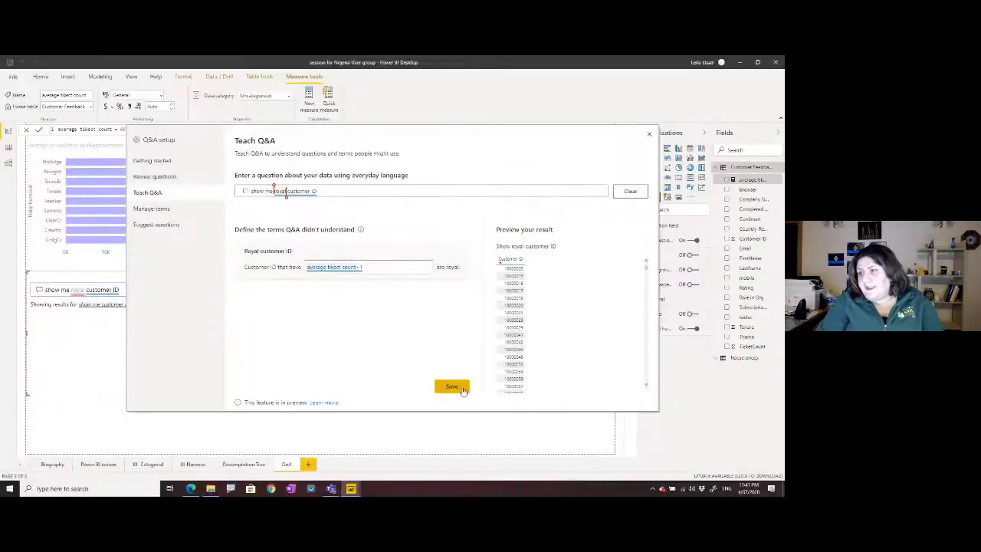
left_click(537, 494)
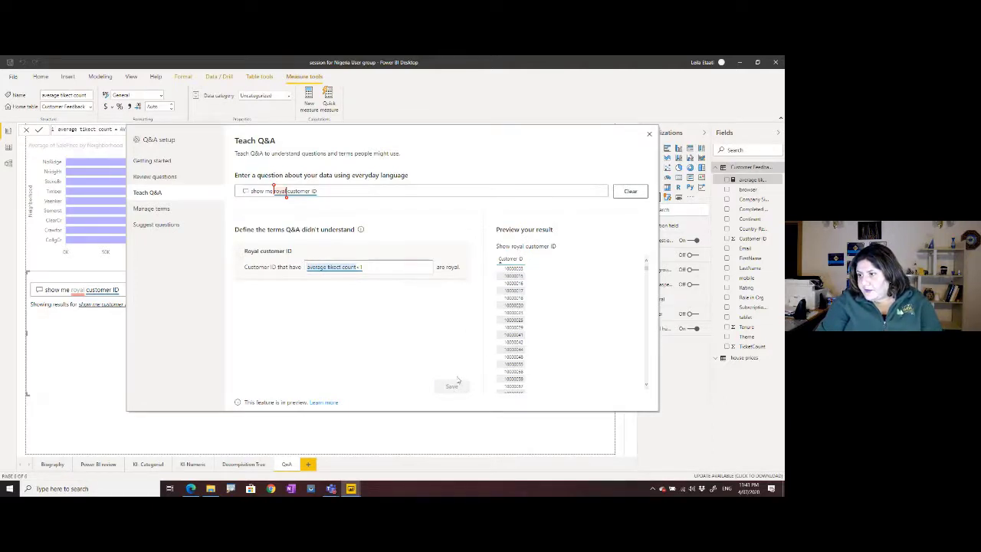
left_click(649, 135)
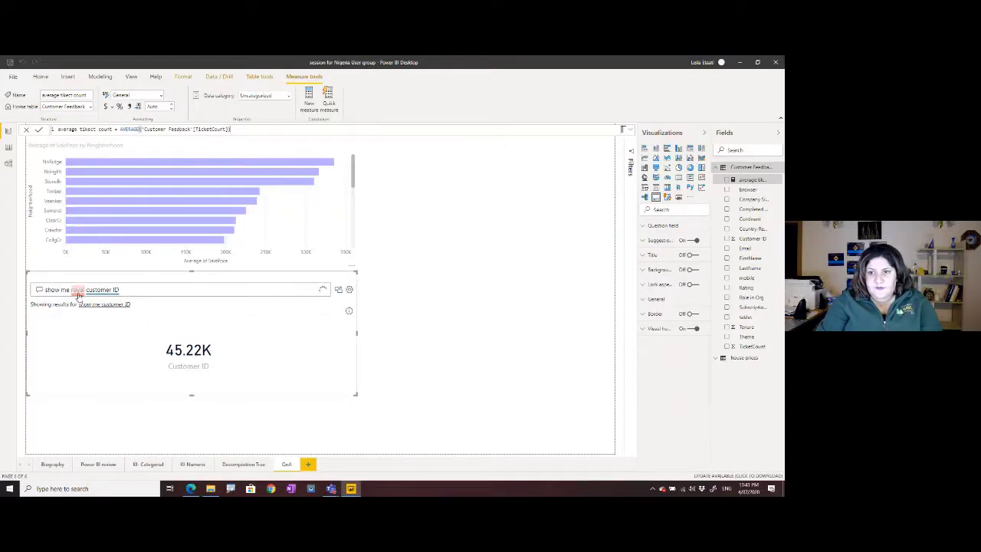
double_click(77, 291)
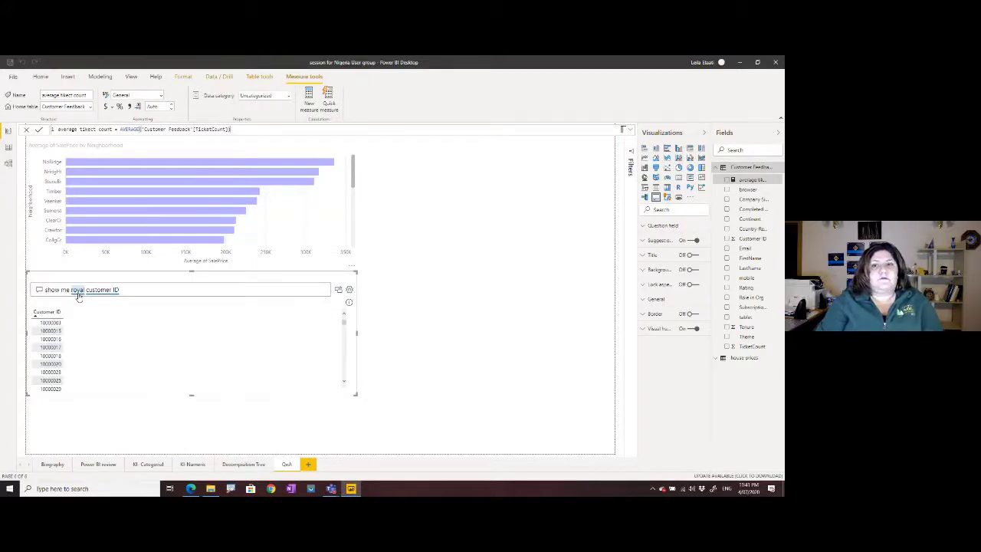
Step: Review the definition of "royal" among the managed terms in the Q&A setup, and close the setup
left_click(351, 292)
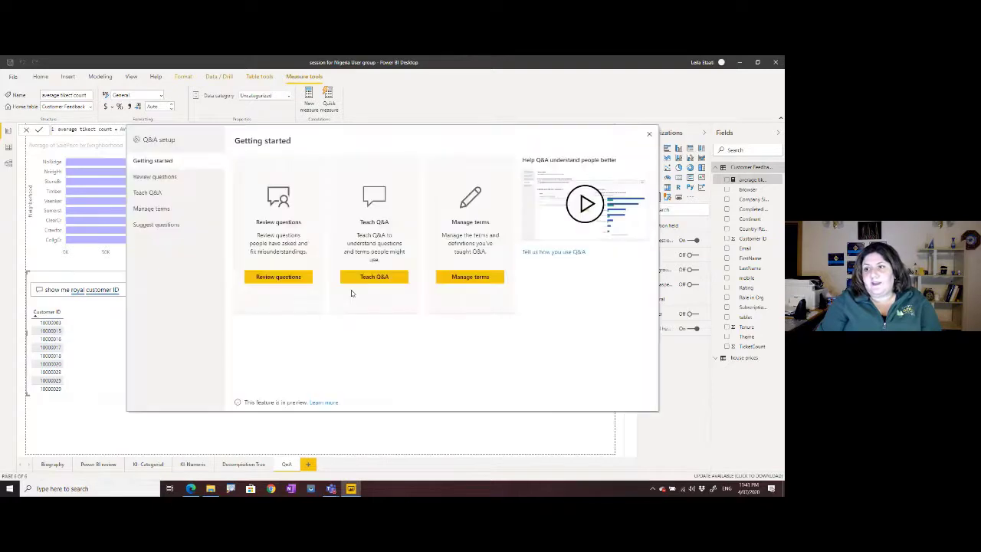
left_click(154, 180)
left_click(151, 193)
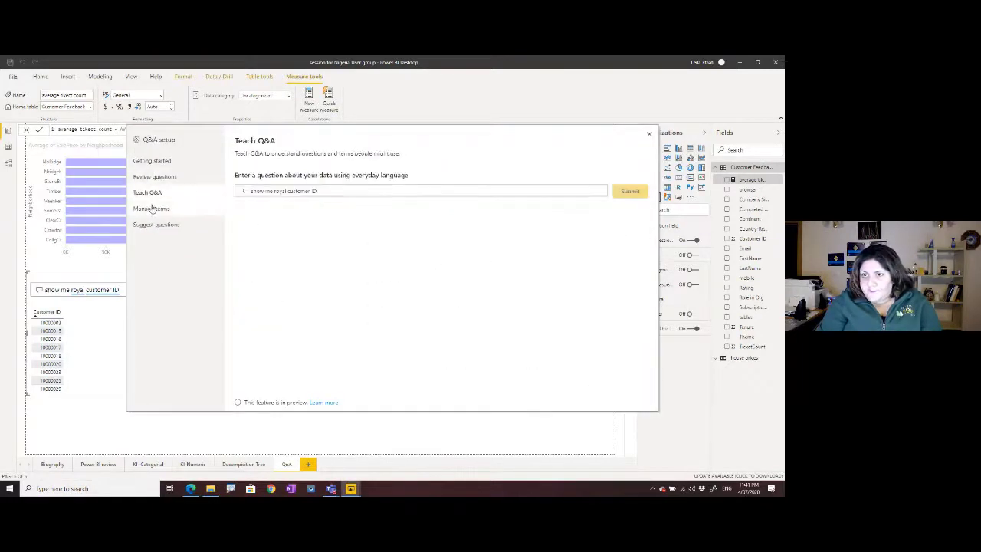
left_click(153, 209)
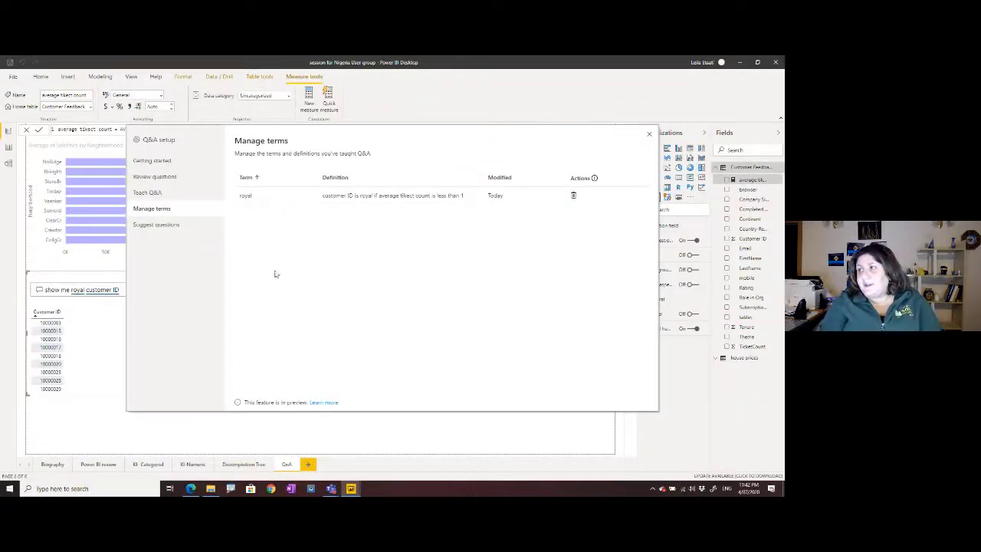
left_click(649, 136)
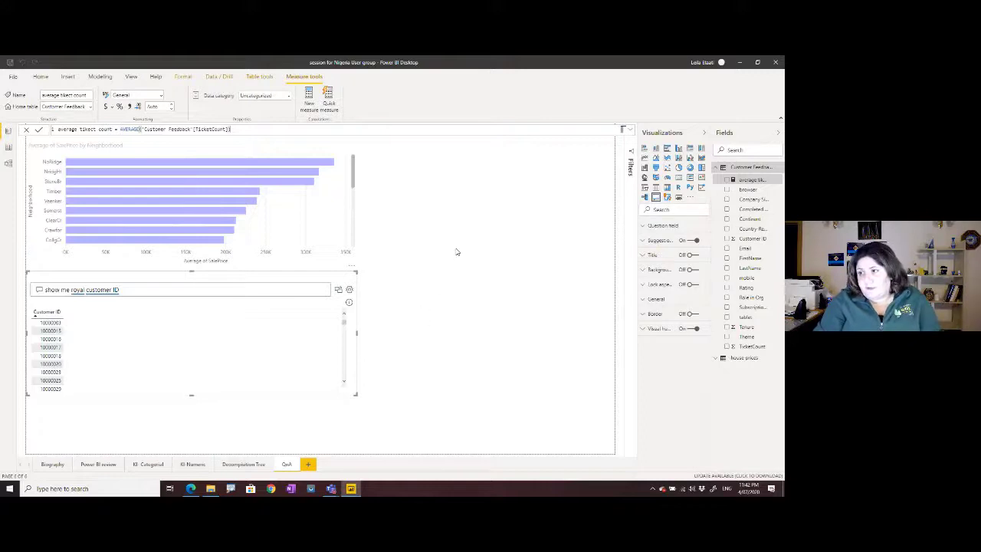
Step: Add another Q&A visual beside the royal customer ID visual and ask it "show me rating by branch"
double_click(447, 289)
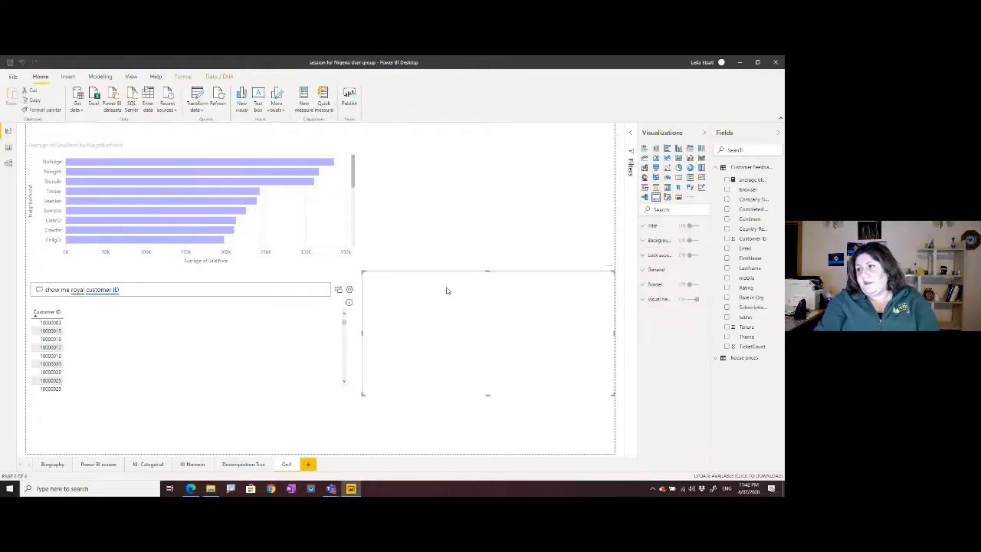
type("sho")
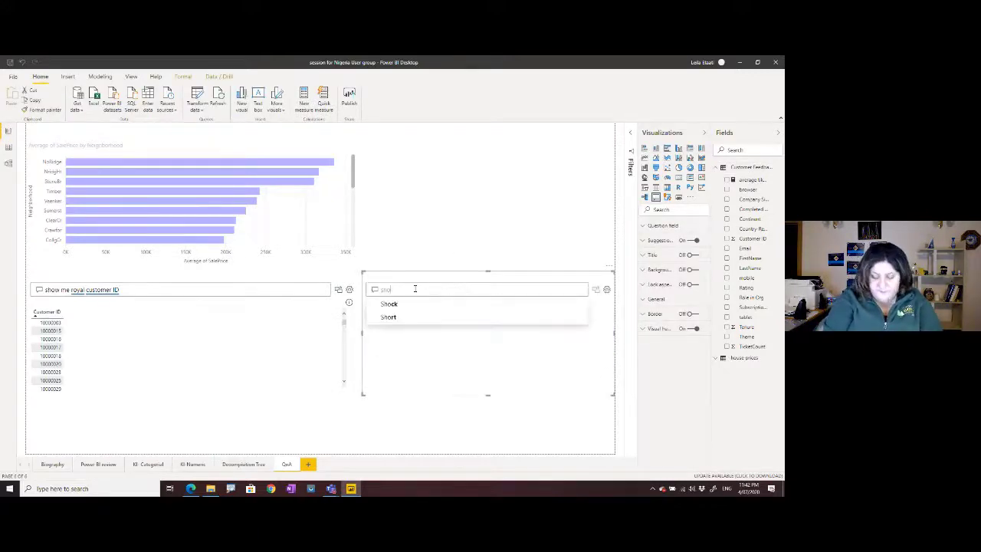
type("w me")
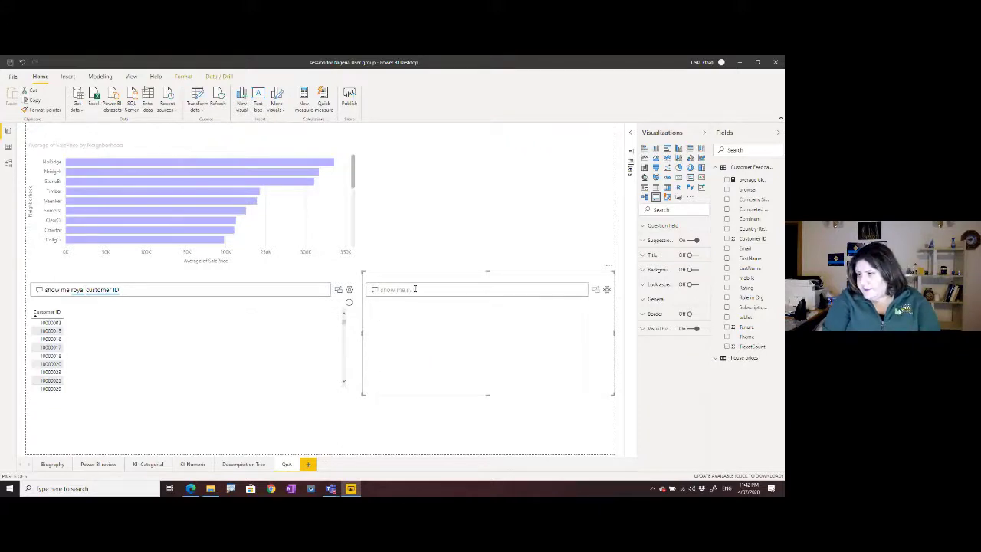
type(" sale")
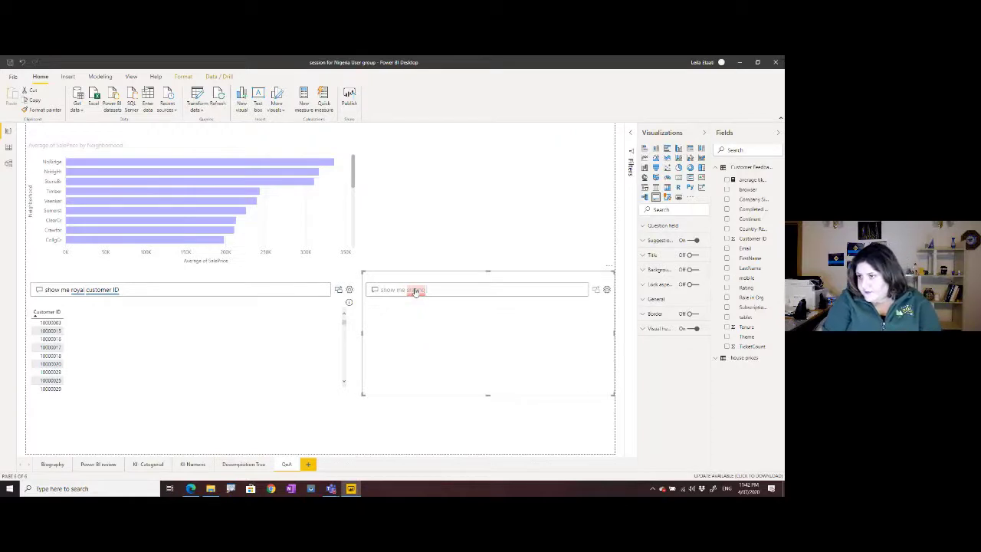
key("BackSpace")
key("BackSpace")
key("BackSpace")
key("BackSpace")
key("BackSpace")
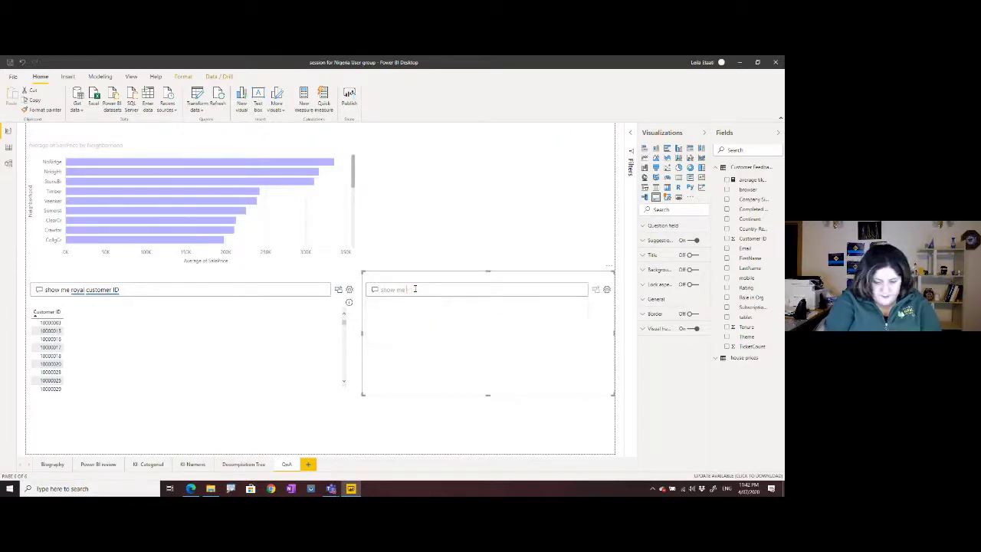
type("rating")
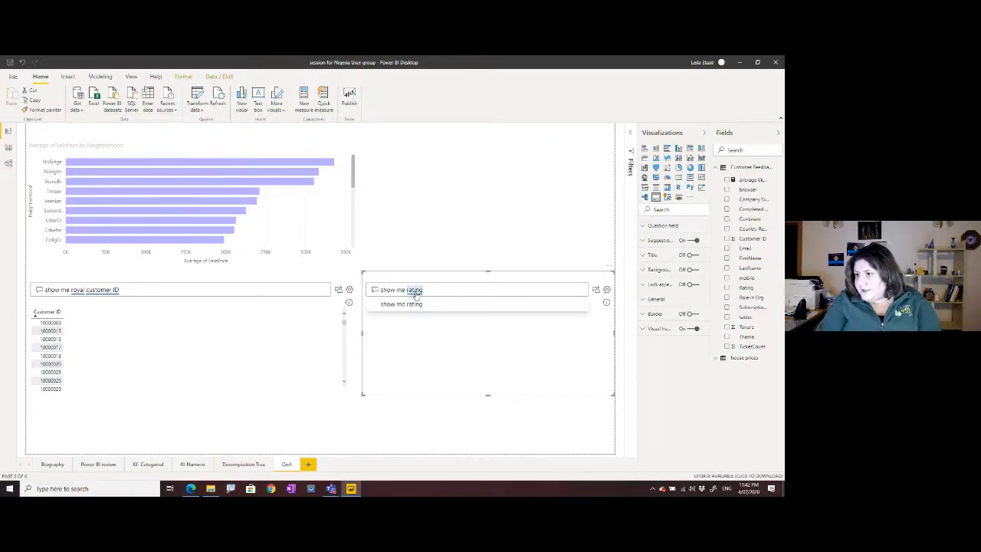
type(" by ")
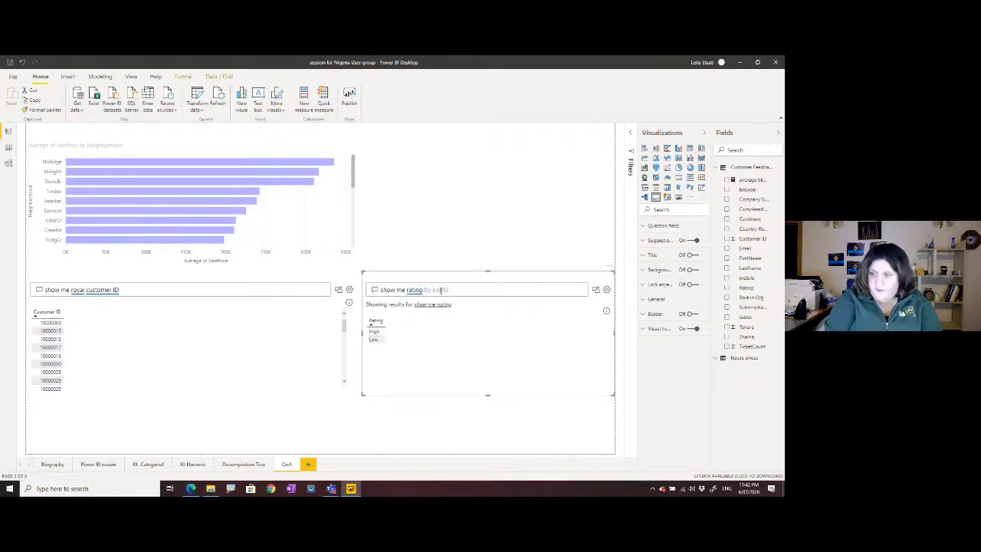
type("branch")
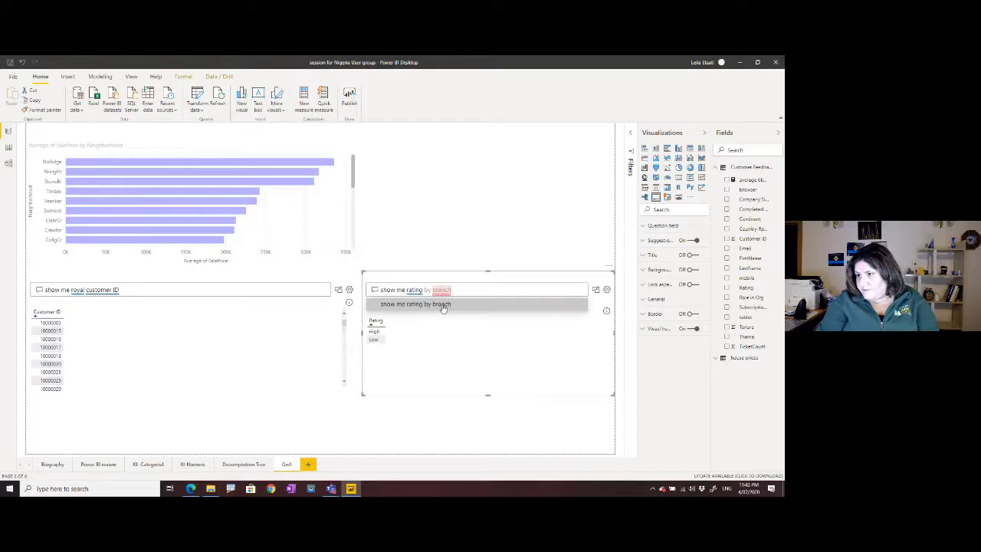
left_click(442, 305)
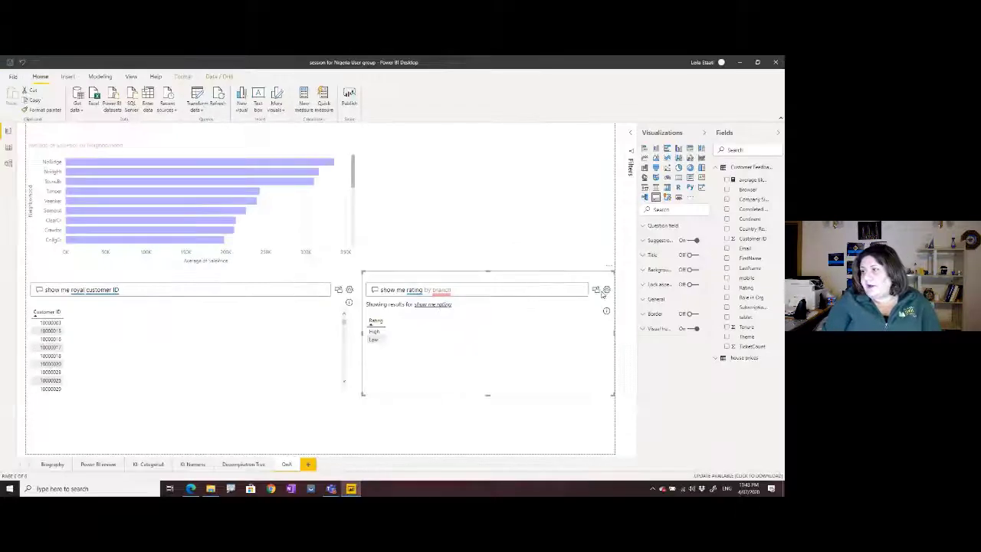
Step: In the Q&A setup of the "show me rating by branch" visual, define branch as referring to continent, save the definition, and close the setup
left_click(607, 292)
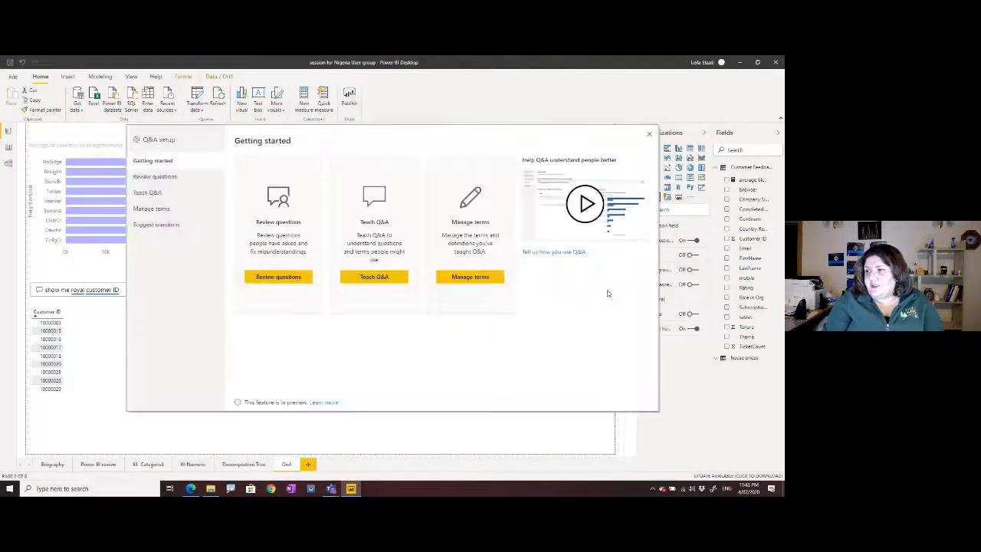
left_click(148, 198)
left_click(636, 193)
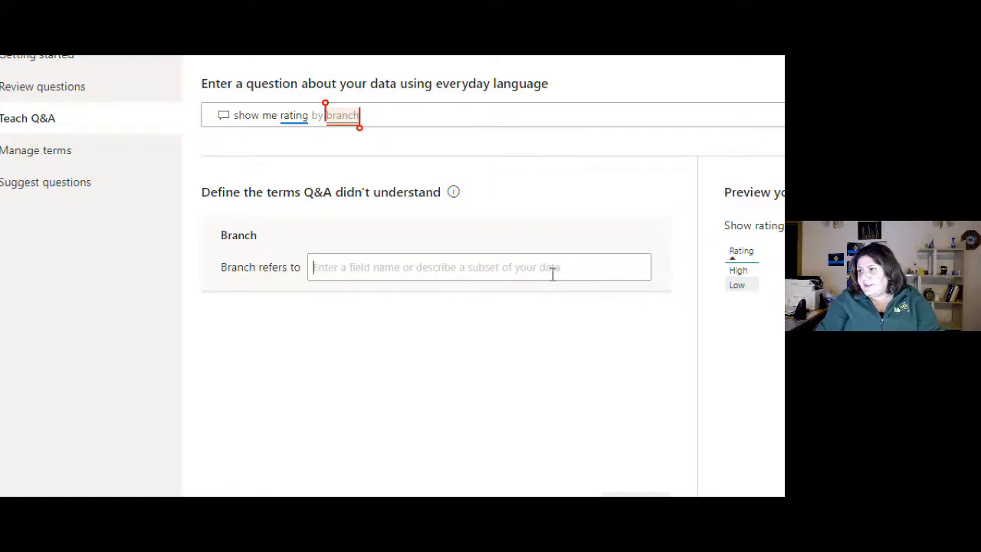
type("con")
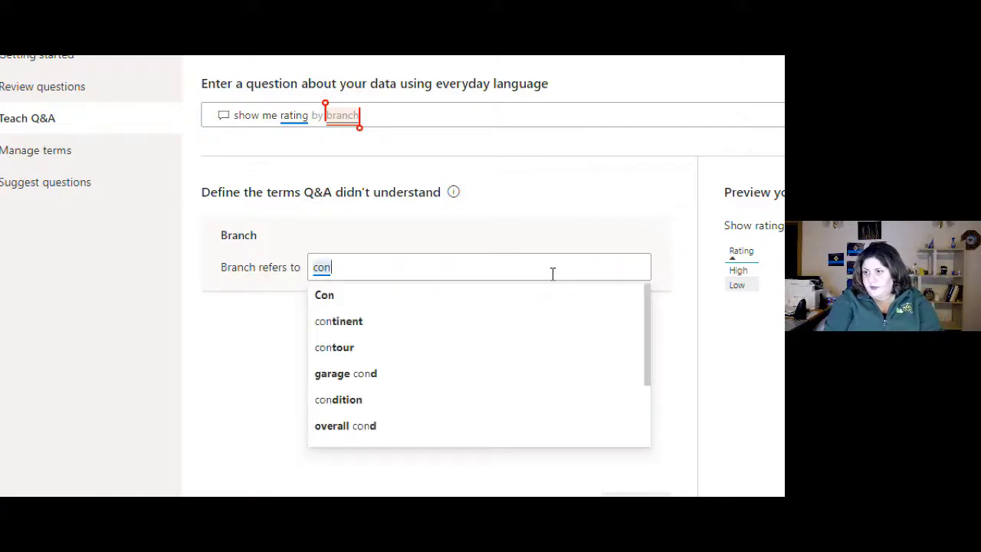
left_click(463, 321)
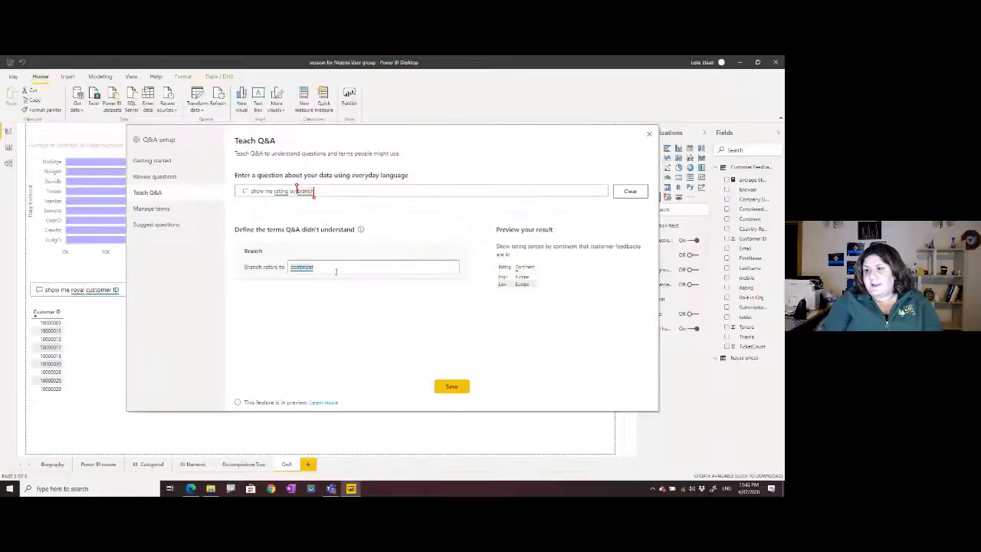
left_click(447, 389)
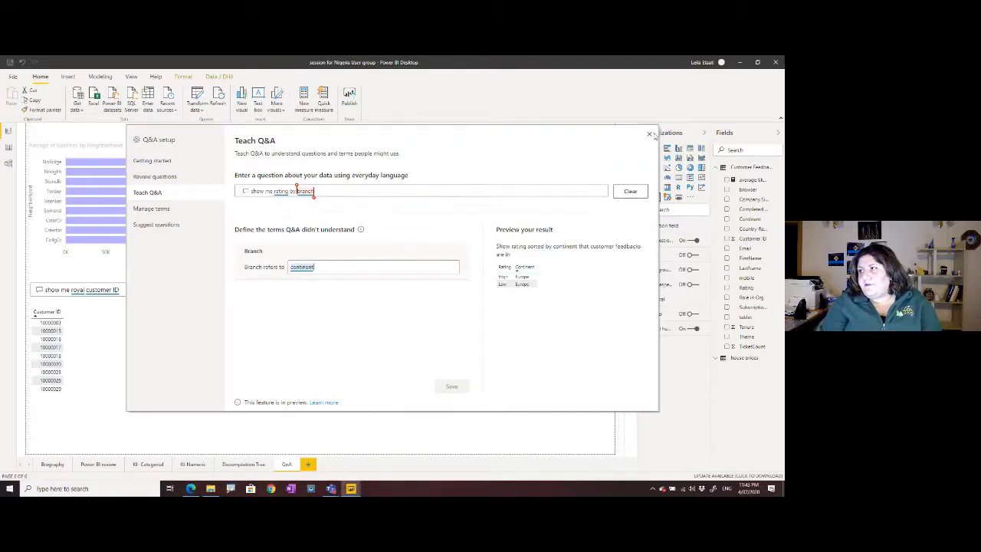
left_click(649, 134)
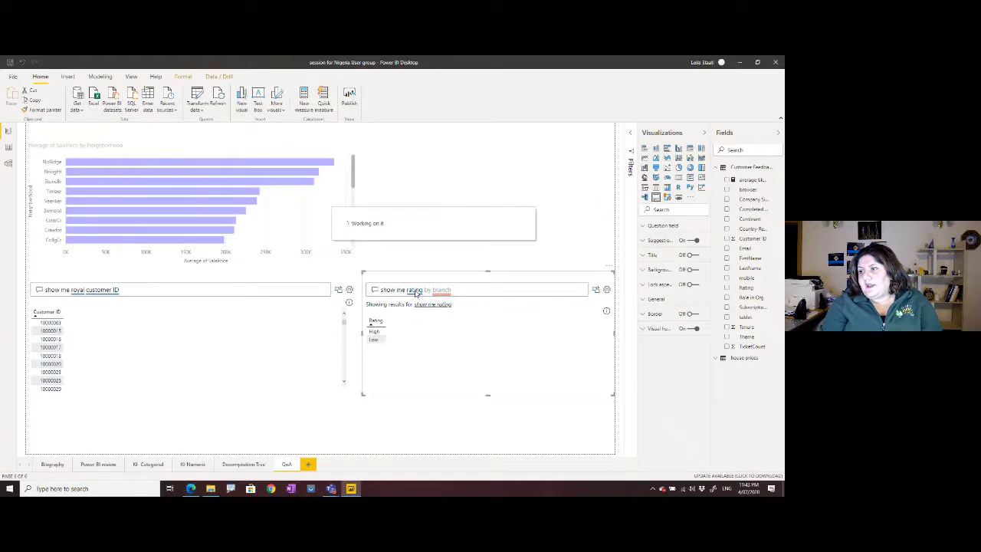
Step: Extend the question to "show me rating by branch as map"
double_click(462, 291)
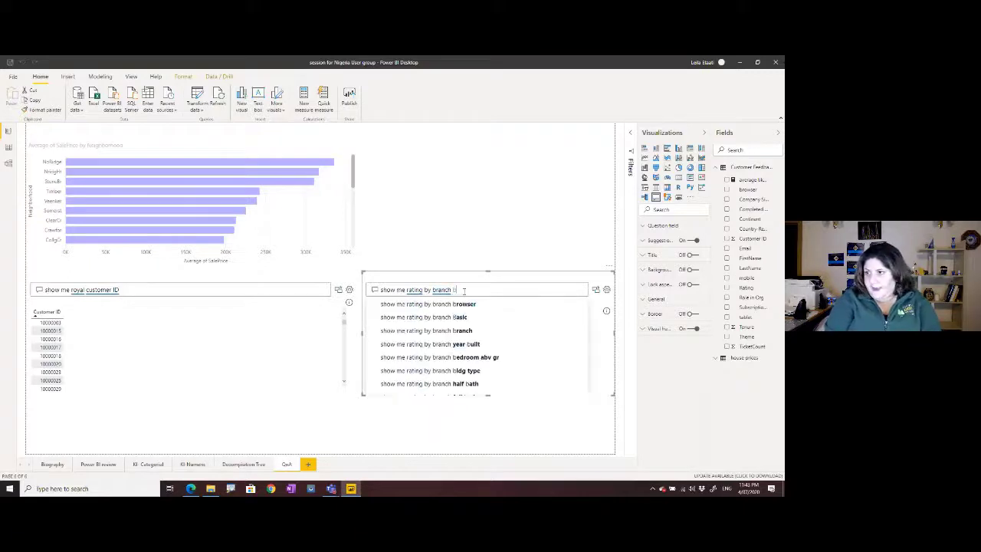
key("BackSpace")
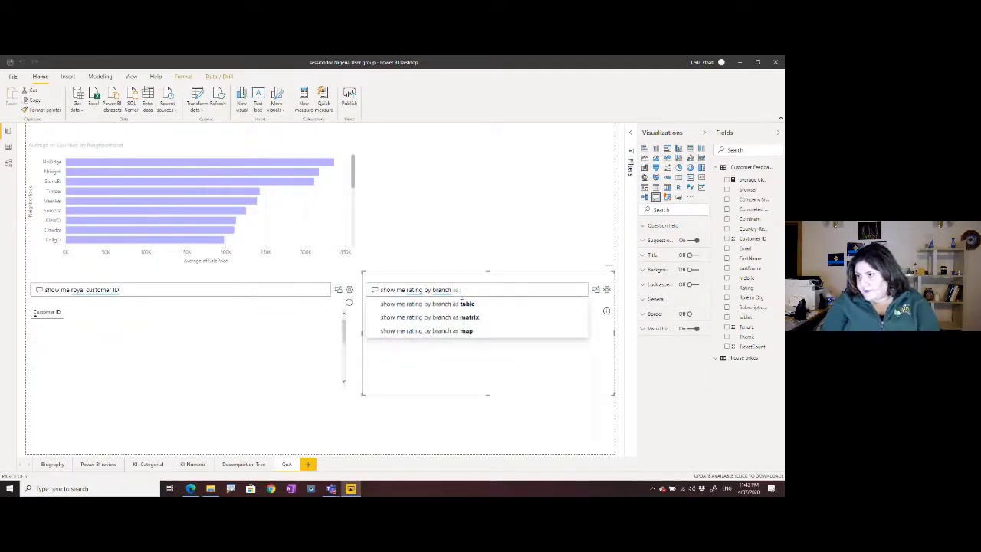
left_click(466, 330)
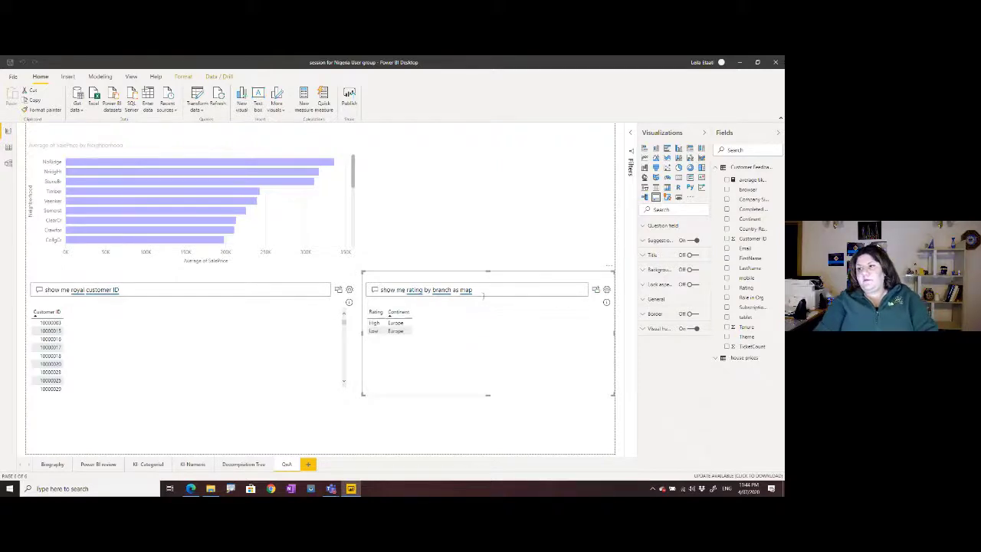
Step: Change the requested output so the question reads "show me rating by branch as table"
key("BackSpace")
key("BackSpace")
key("BackSpace")
key("BackSpace")
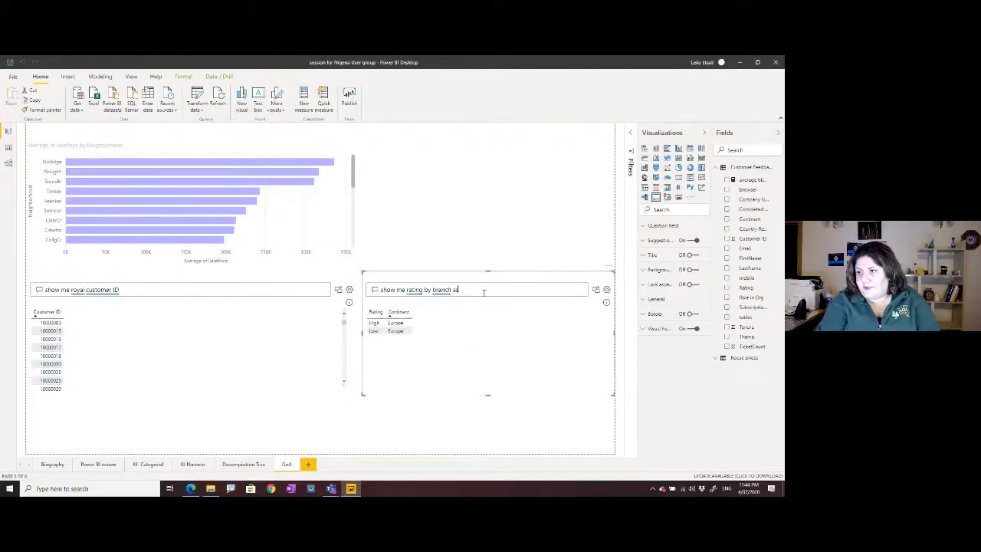
type("tabel")
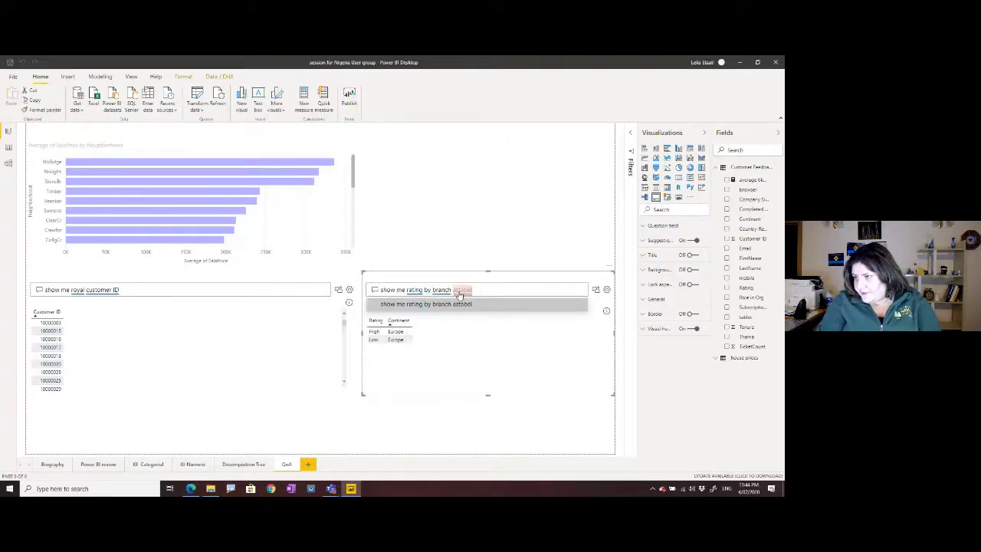
left_click(463, 291)
left_click(476, 305)
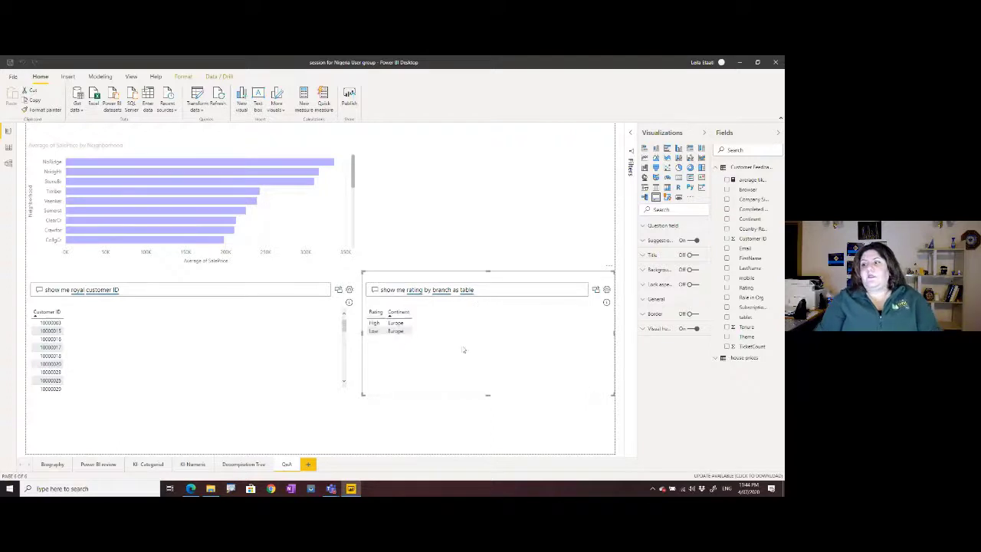
Step: Look through the Review questions, Teach Q&A and Suggest questions sections of the rating visual's Q&A setup, and close it
left_click(606, 291)
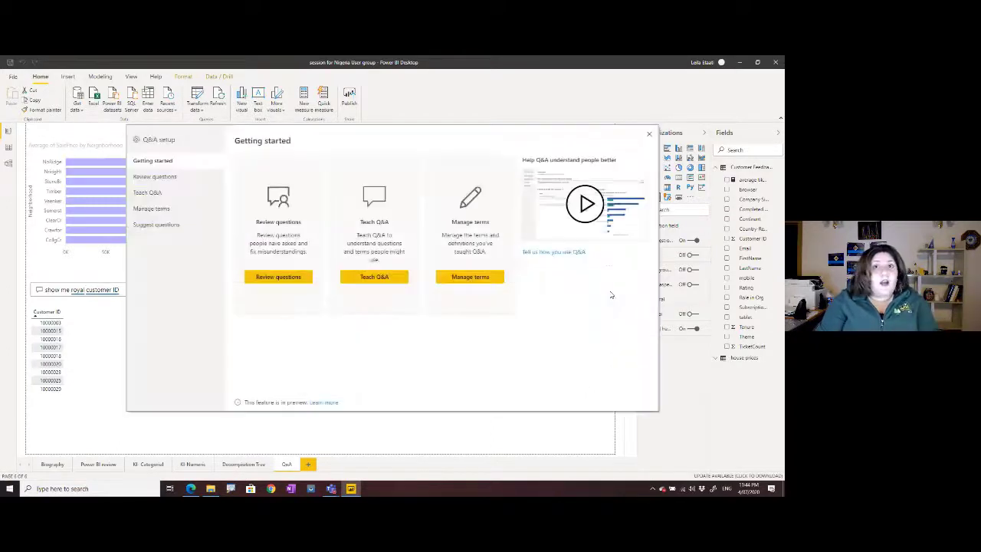
left_click(153, 179)
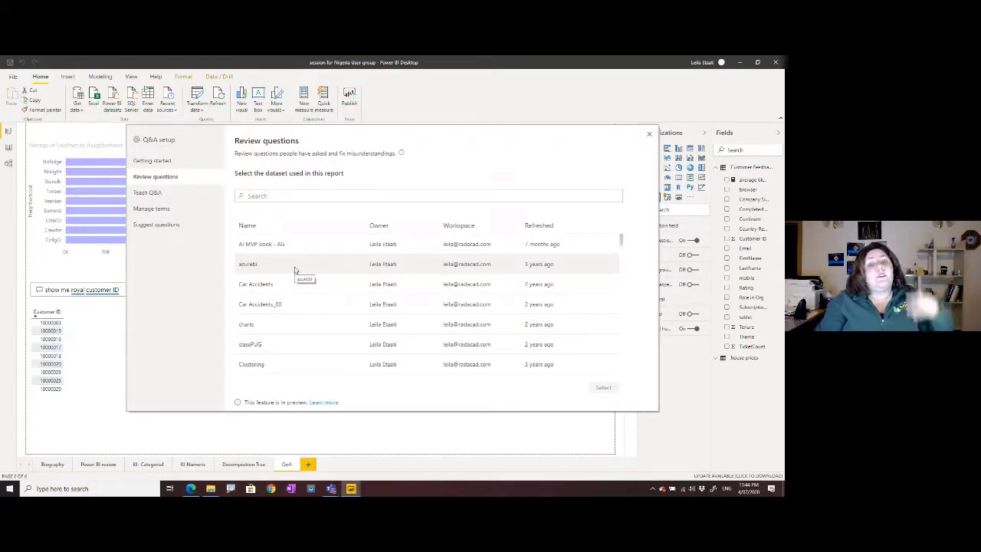
left_click(147, 194)
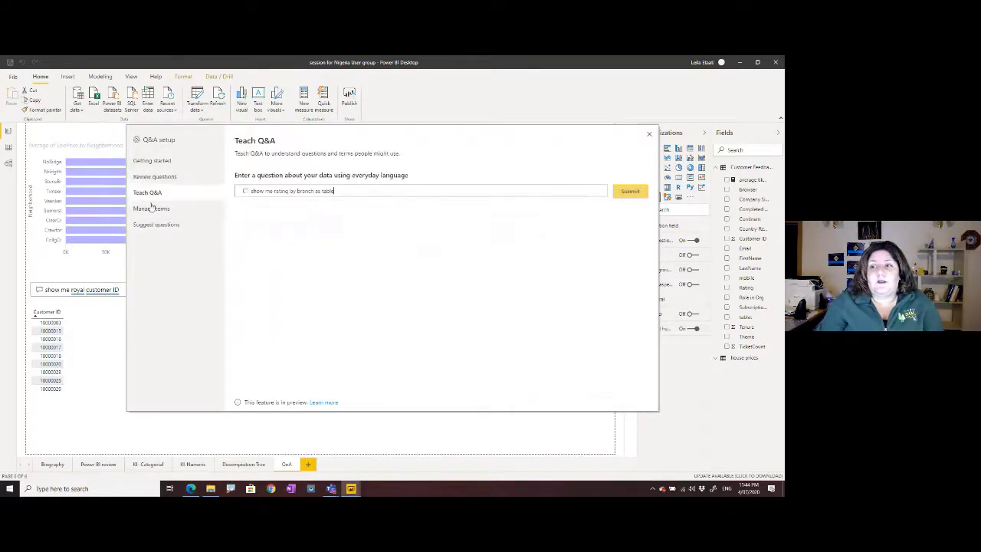
left_click(157, 225)
left_click(161, 164)
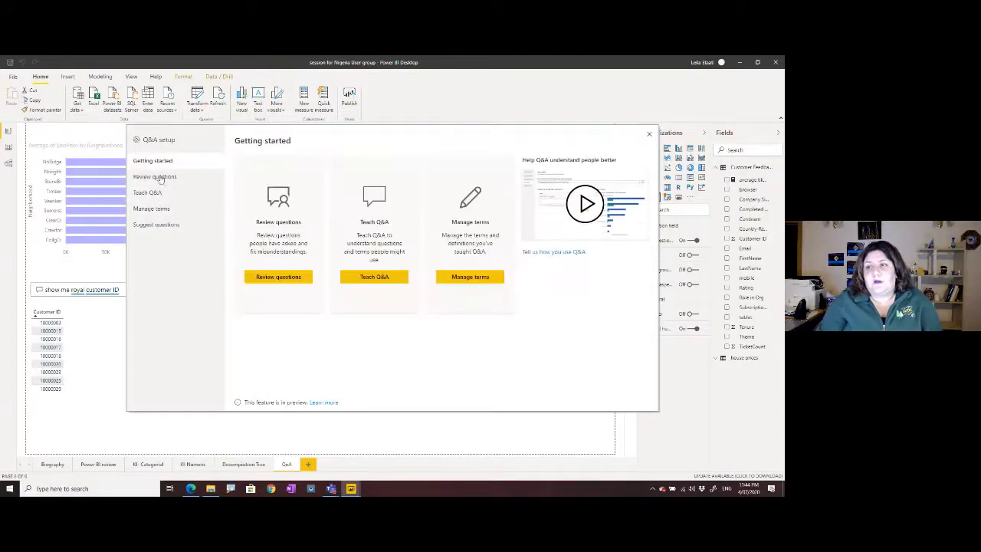
left_click(163, 227)
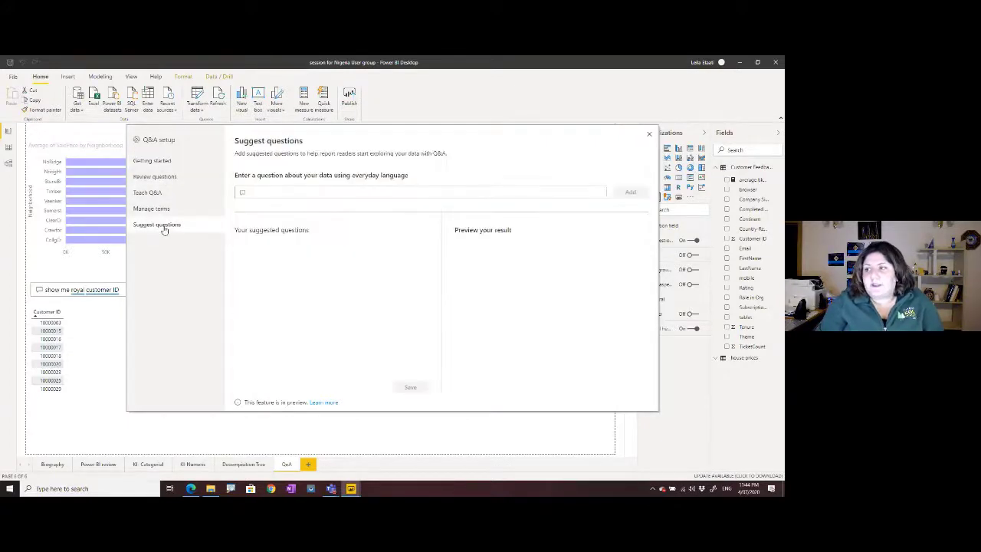
left_click(288, 190)
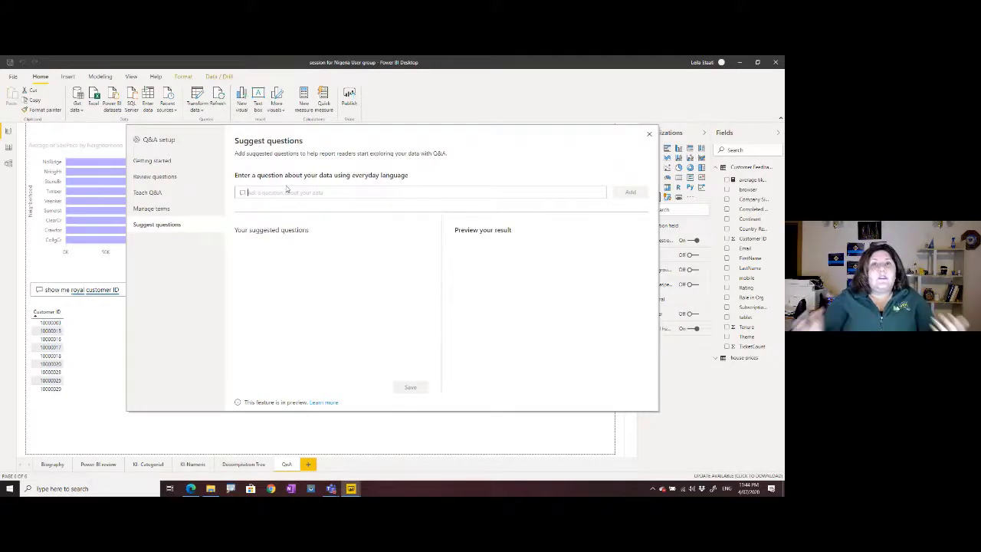
left_click(650, 135)
Step: Add a Q&A visual in the empty area above the rating visual, and view the Suggest questions section of its setup
left_click(420, 158)
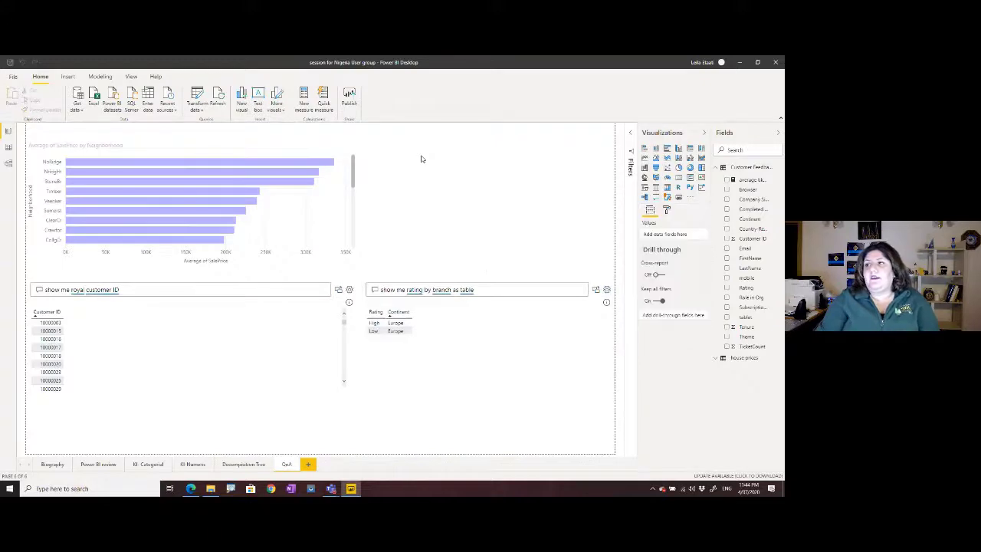
left_click(453, 192)
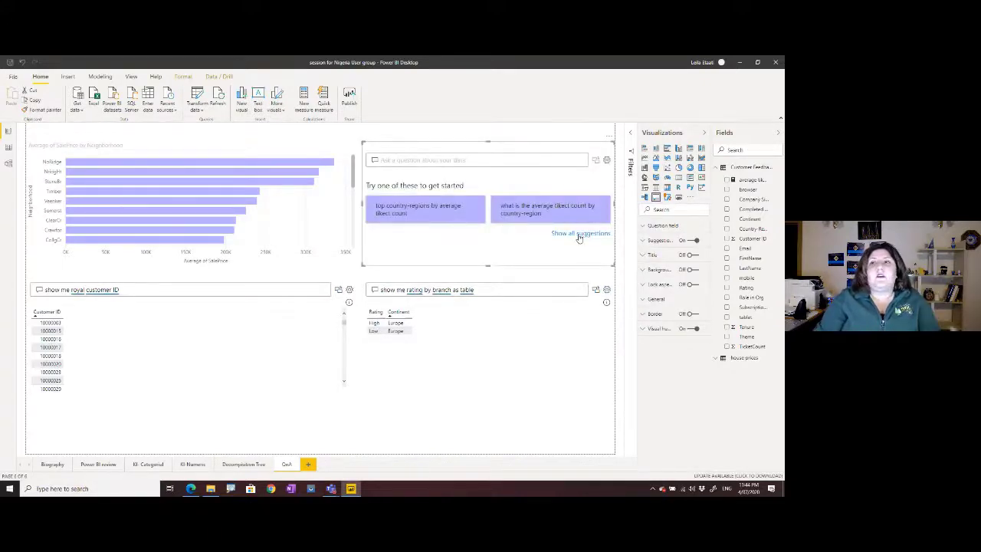
left_click(606, 161)
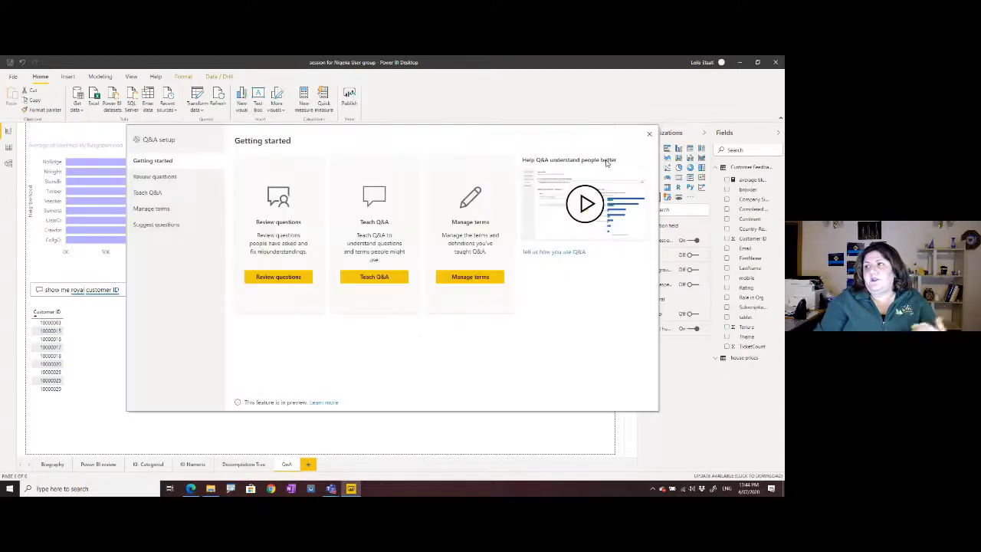
left_click(153, 224)
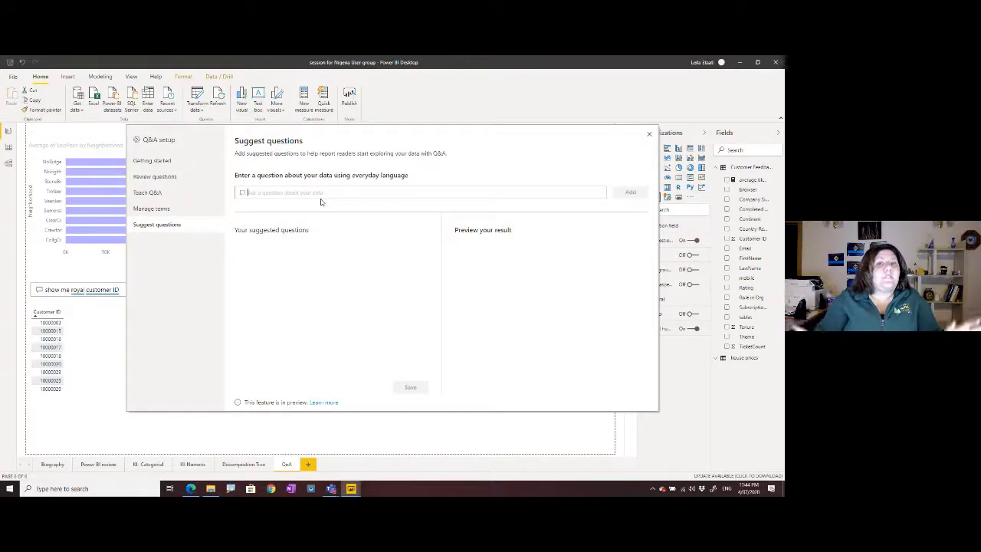
left_click(651, 138)
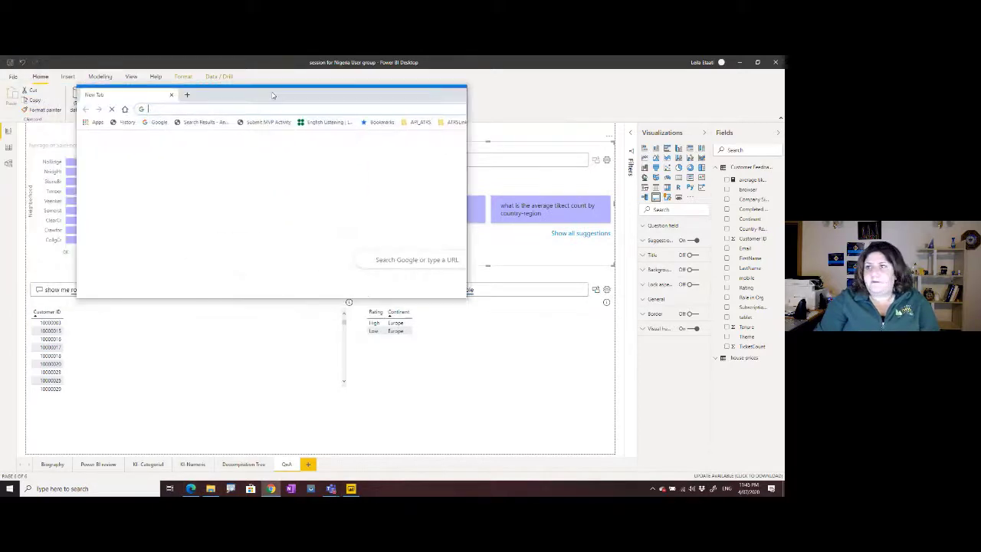
Step: Open the presenter's author page on radacad.com in Chrome
type("radacad.com")
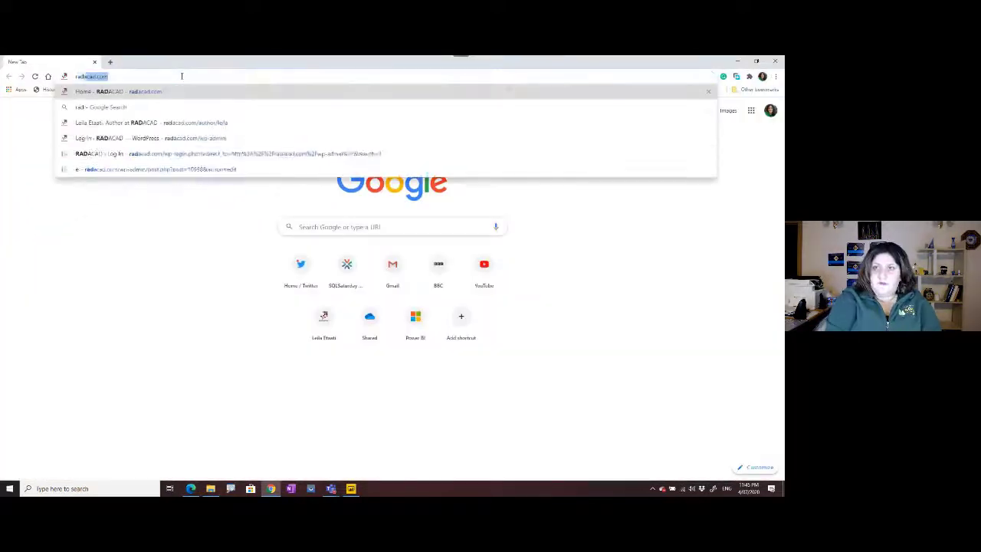
key("Down")
key("Down")
key("Down")
key("Down")
key("Return")
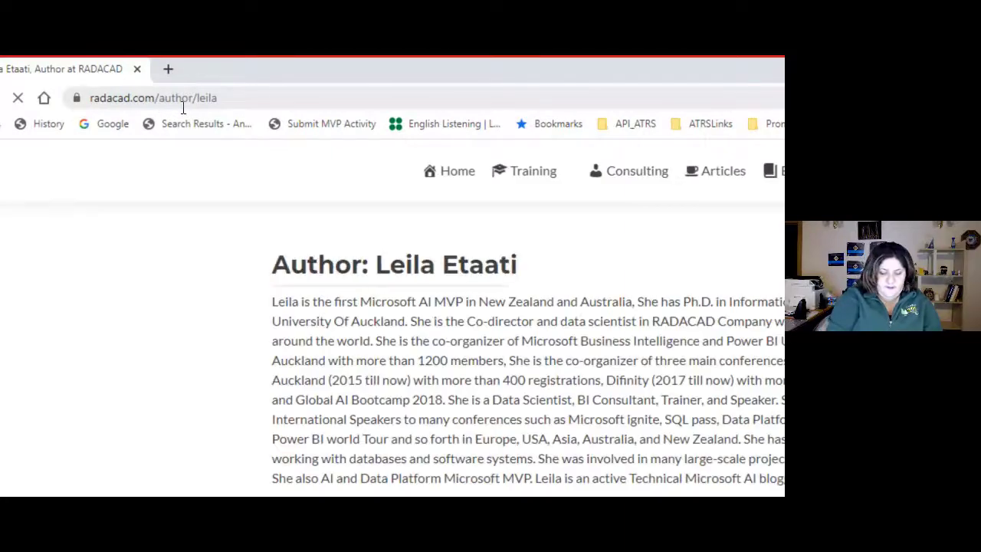
Step: Look through the author's blog posts for the articles on the Q&A visual and the Decomposition Tree visual
scroll(255, 350, "down", 3)
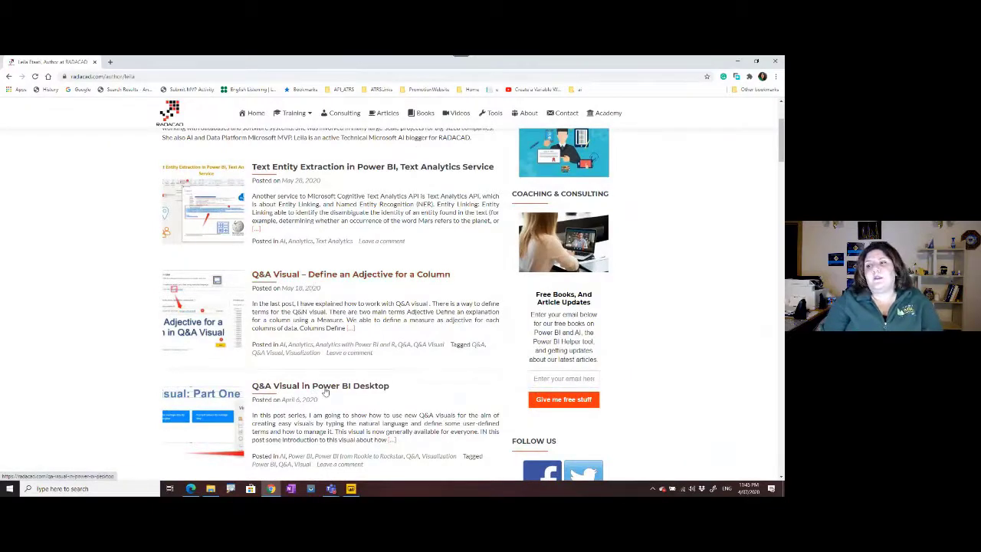
scroll(325, 391, "down", 3)
scroll(325, 391, "up", 2)
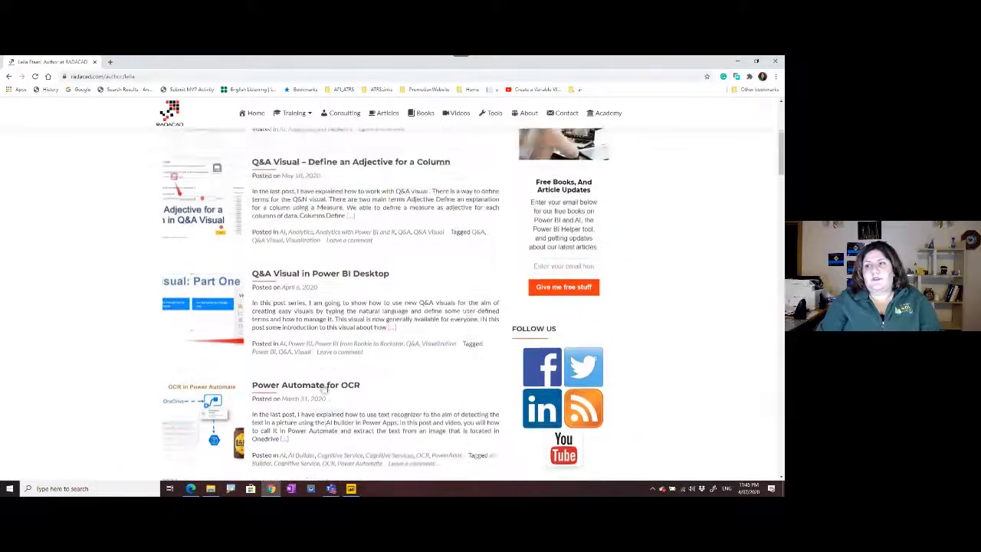
scroll(290, 360, "down", 5)
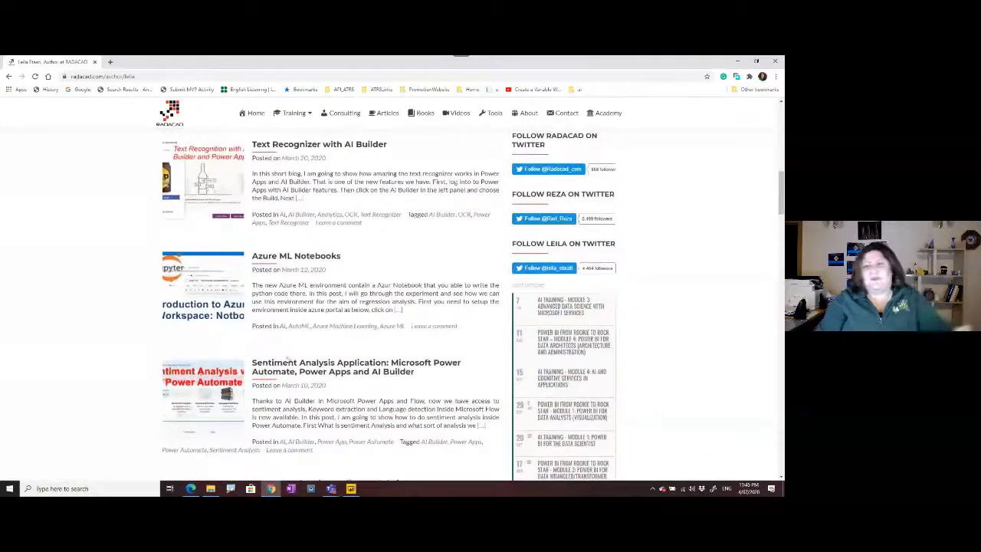
scroll(289, 360, "down", 3)
scroll(283, 365, "down", 1)
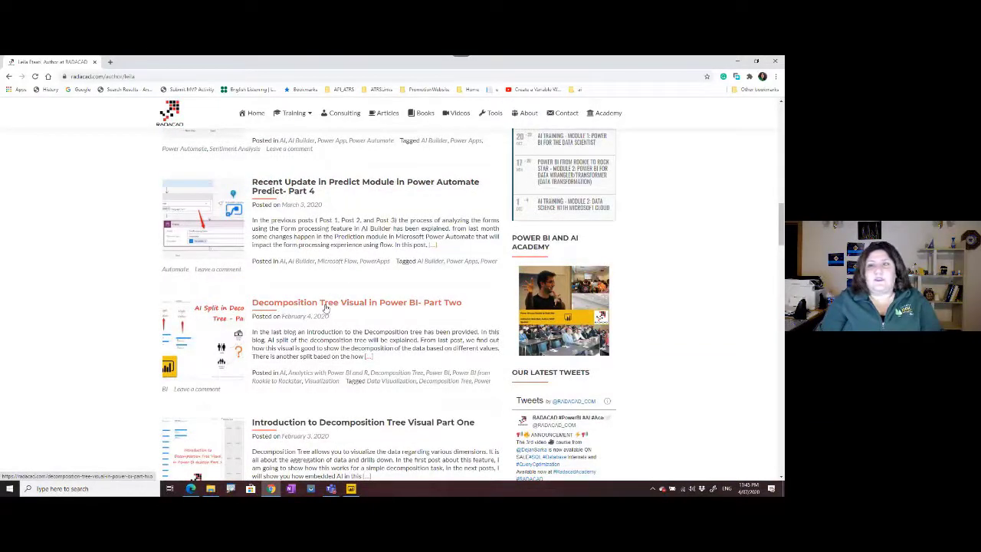
Step: Copy the web address of the author page and switch back to Power BI Desktop
scroll(326, 306, "up", 10)
left_click(144, 76)
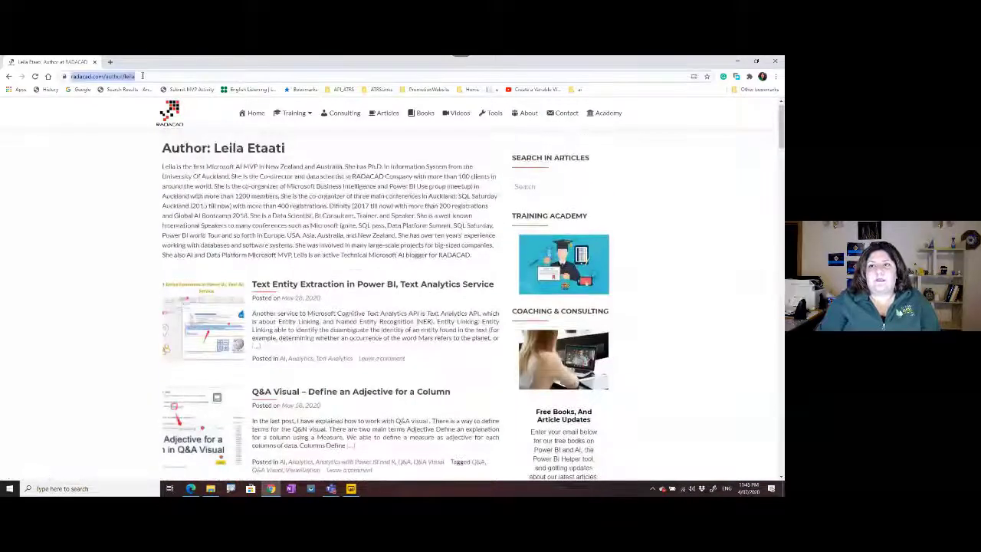
right_click(144, 77)
left_click(165, 129)
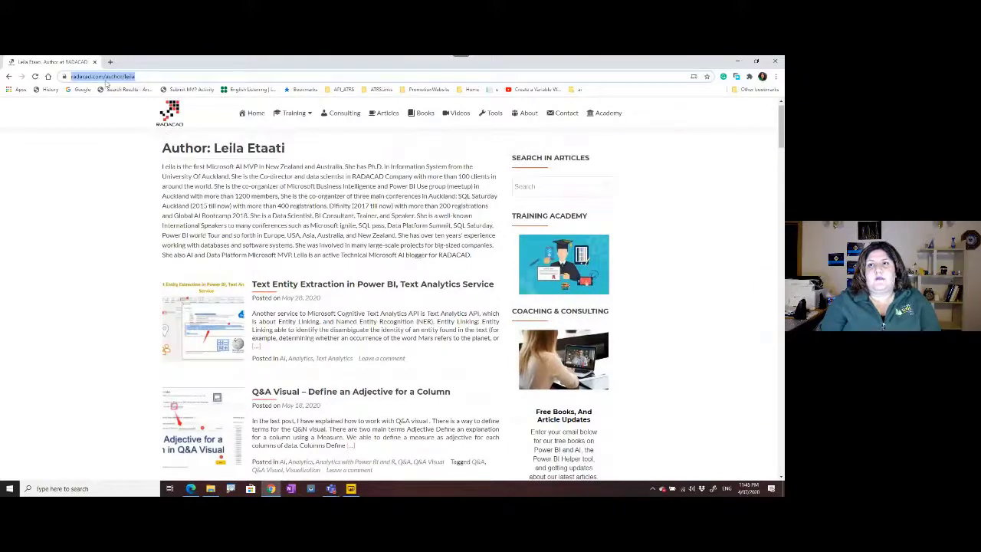
left_click(350, 489)
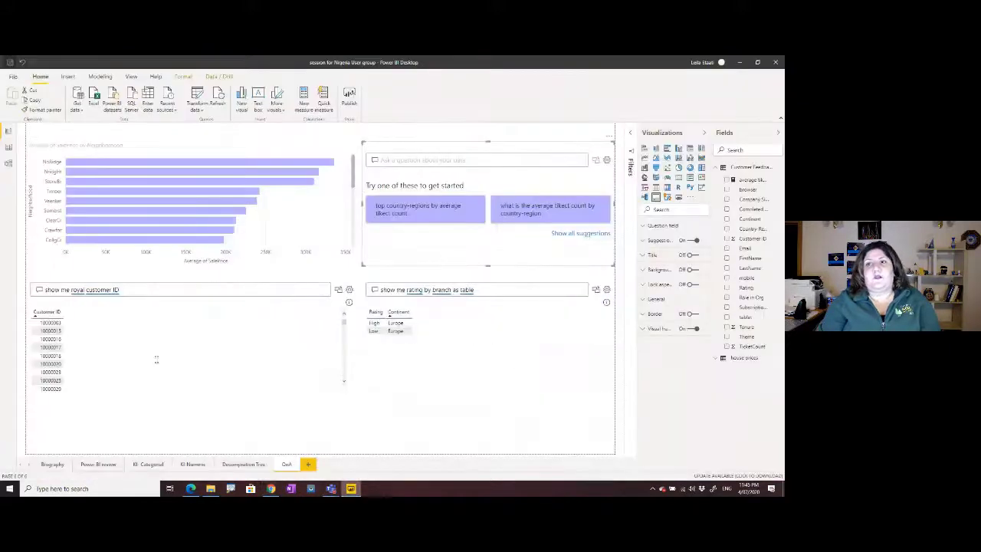
Step: Revisit the Power BI review, Decomposition Tree and KI Numeric pages, and add a new blank page to the report
left_click(106, 467)
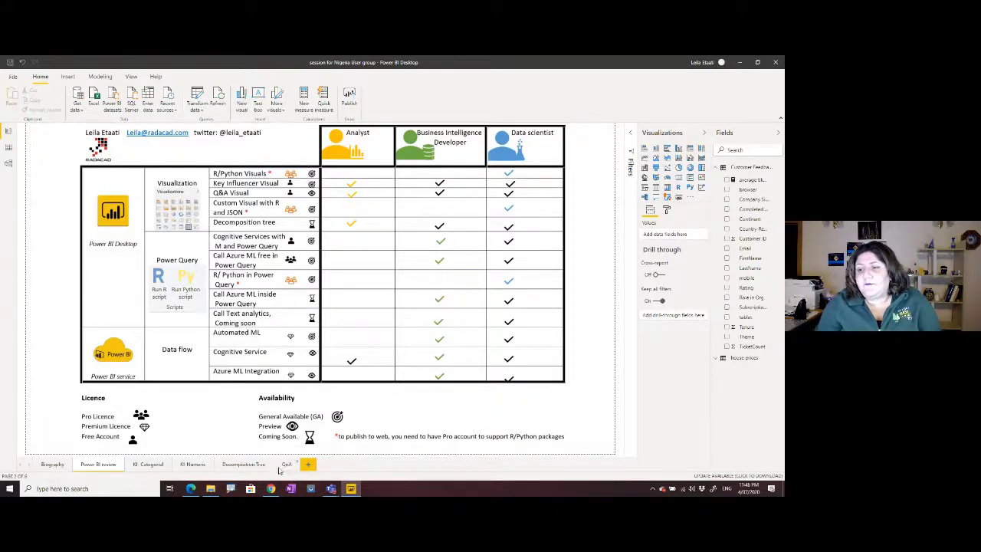
left_click(251, 464)
left_click(195, 465)
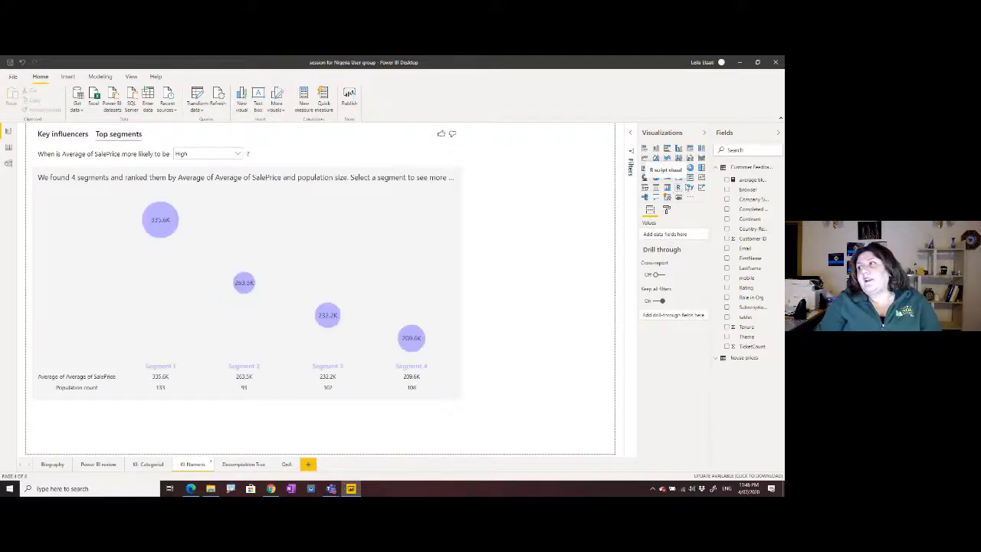
left_click(306, 465)
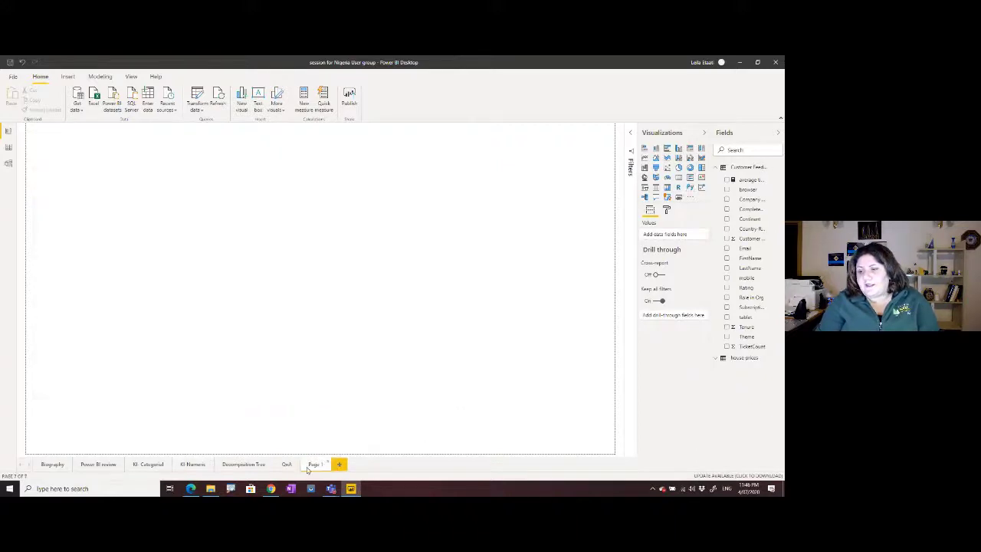
Step: Add an R script visual to the blank page and give it the Tenure field as its values
left_click(677, 187)
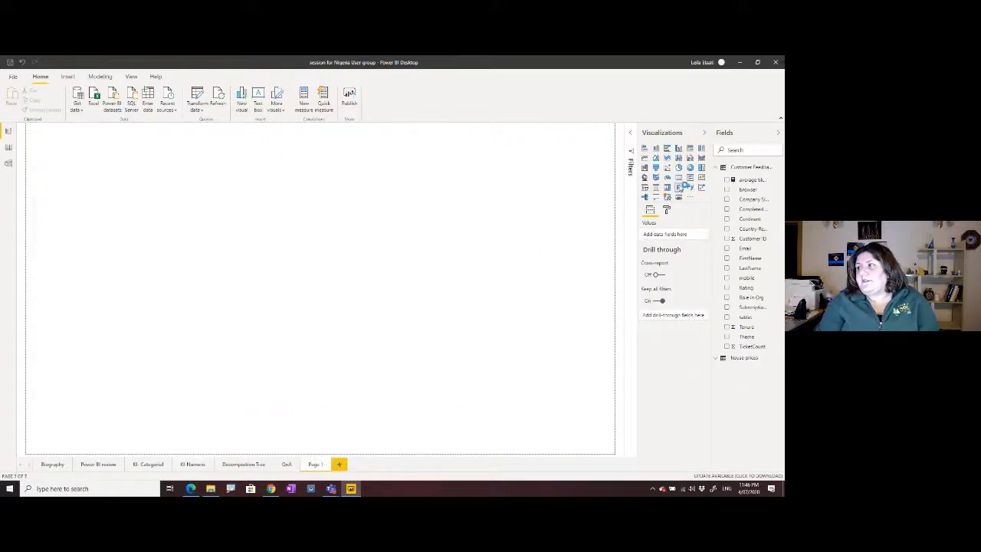
left_click(433, 295)
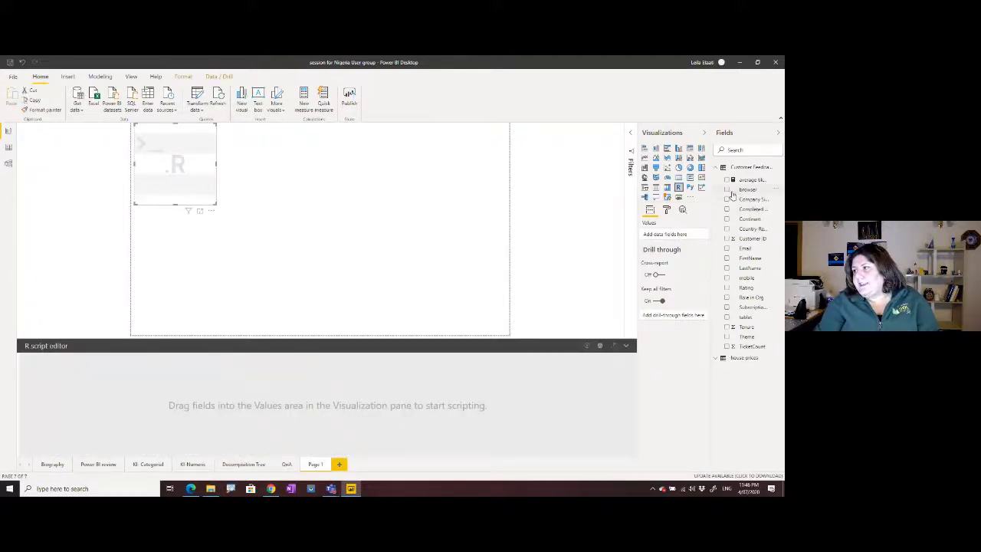
left_click(726, 328)
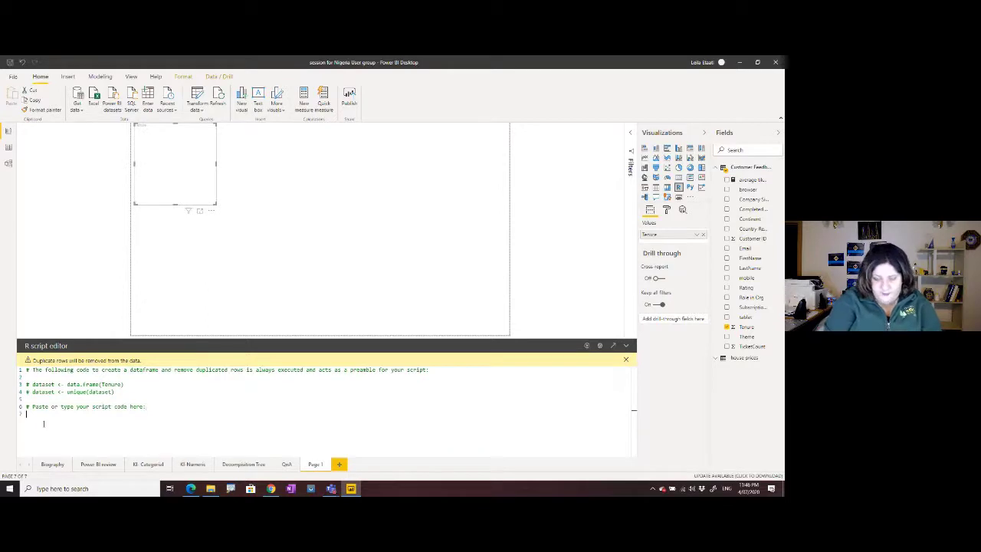
Step: Write hist(Tenure) as the R script of the visual and run it
key("Return")
type("hist")
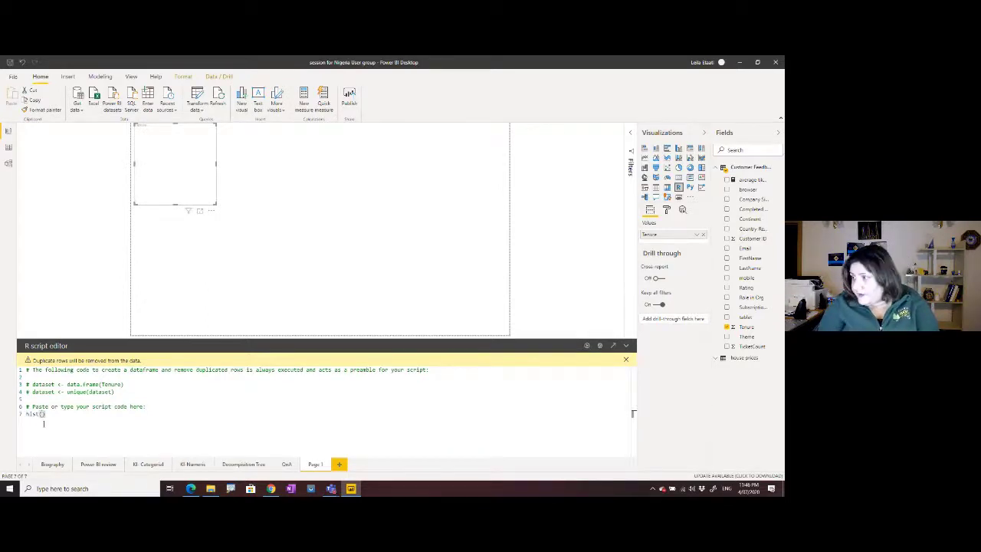
type("(Tenure")
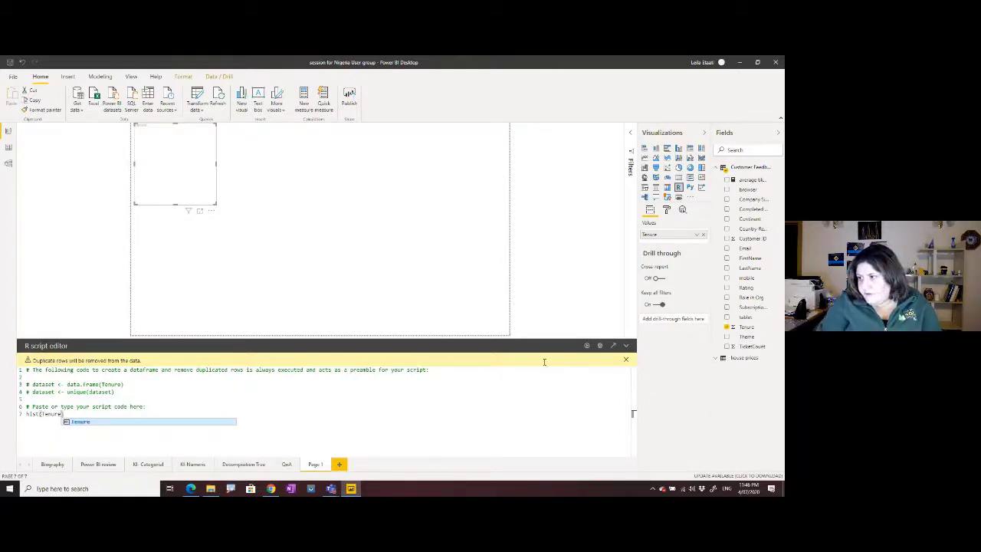
key("Escape")
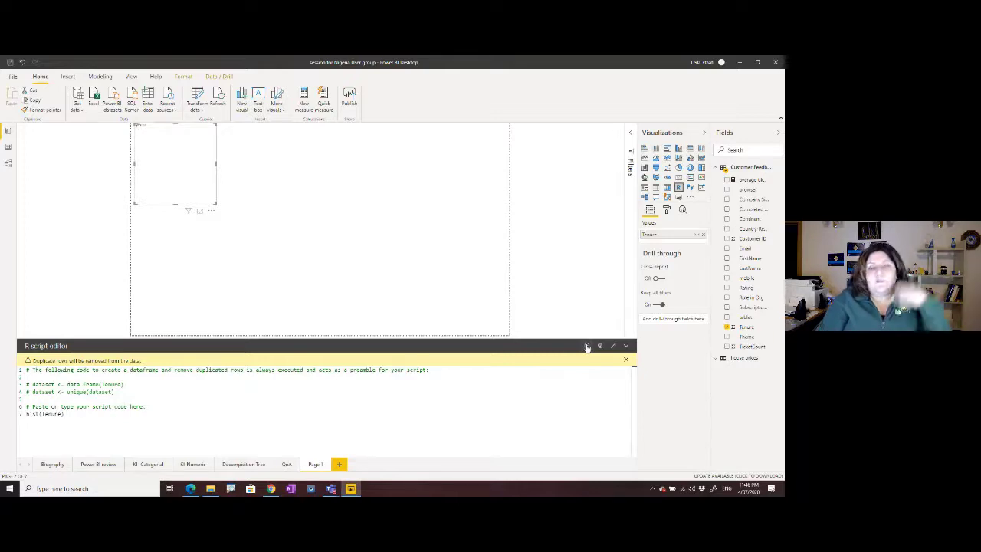
left_click(586, 347)
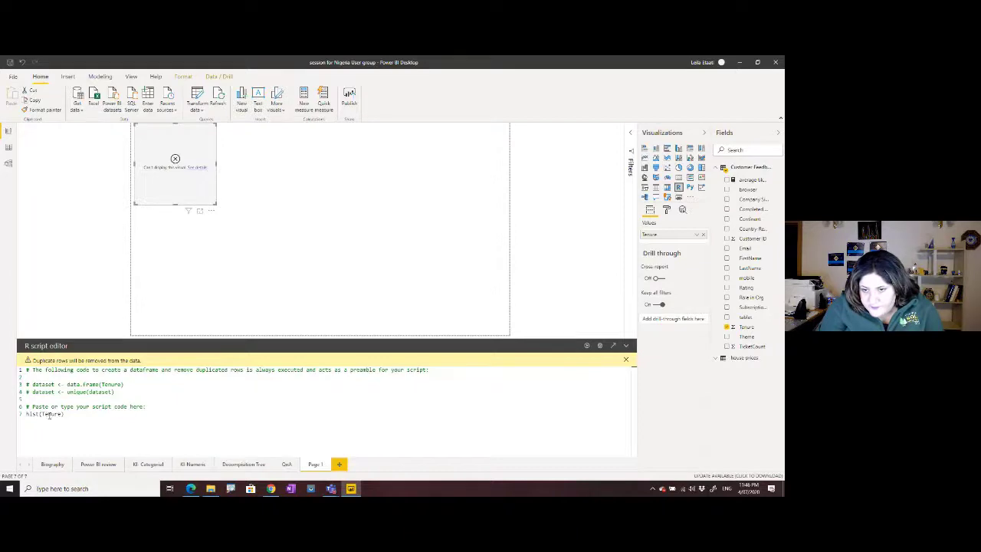
Step: Change the R script to hist(dataset$Tenure), run it, and enlarge the histogram visual to over half the page's width
left_click(42, 414)
type("data$")
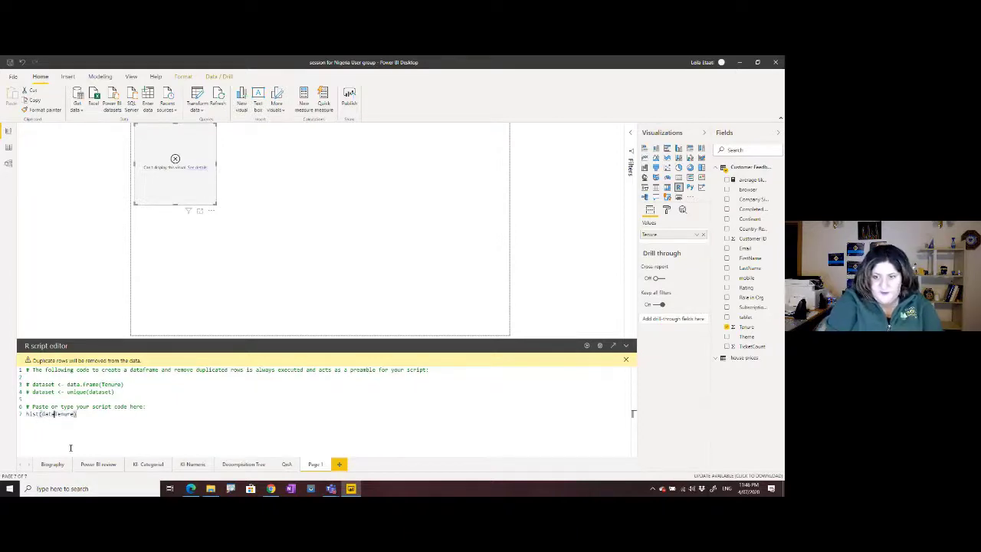
type("set")
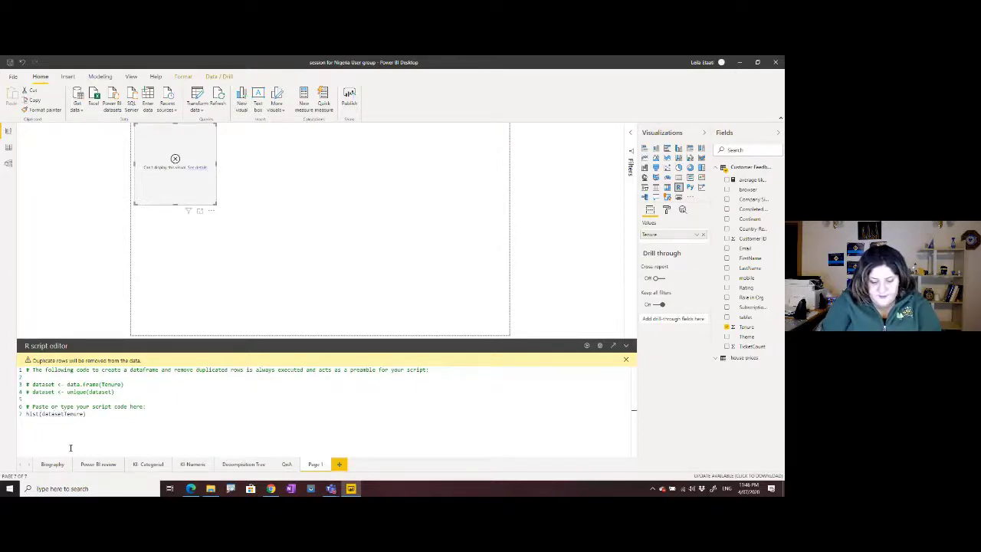
type("$")
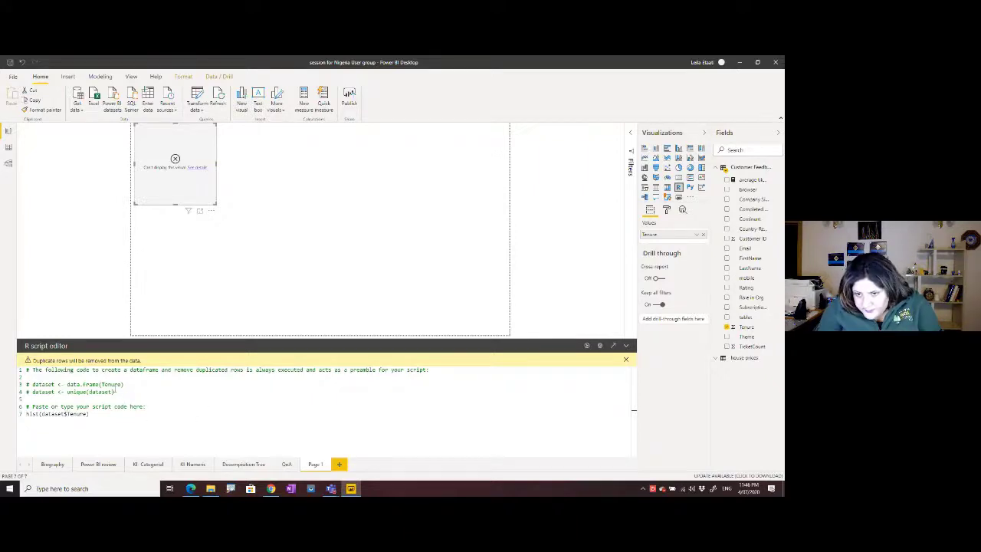
left_click(587, 346)
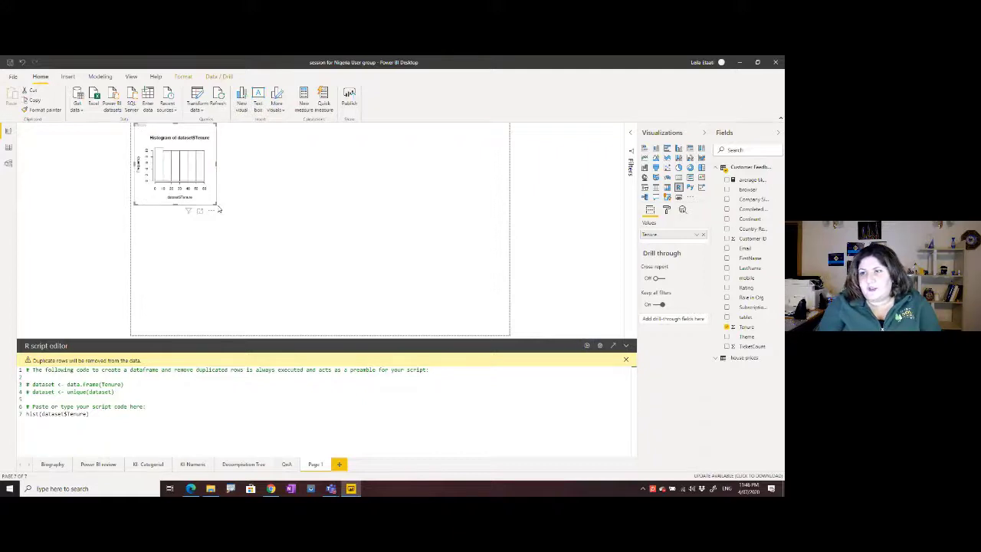
left_click_drag(218, 210, 349, 292)
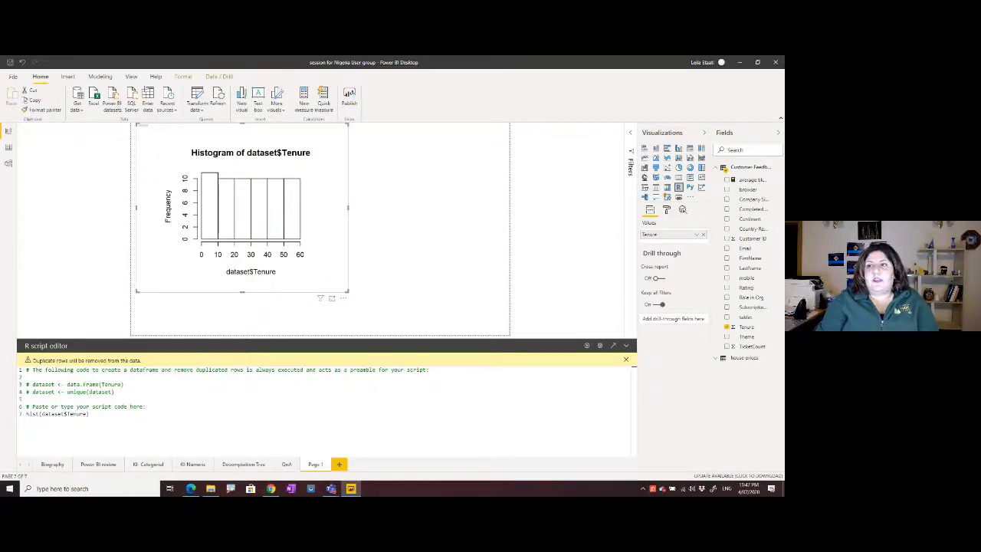
Step: Turn the histogram into a box plot with boxplot(dataset$Tenure), and go back to the Power BI review page
double_click(34, 414)
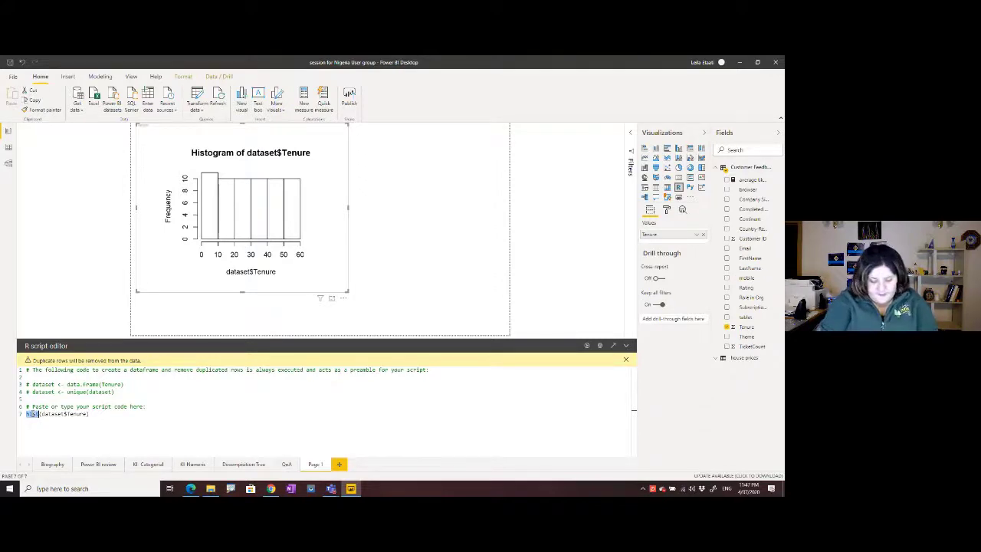
type("box")
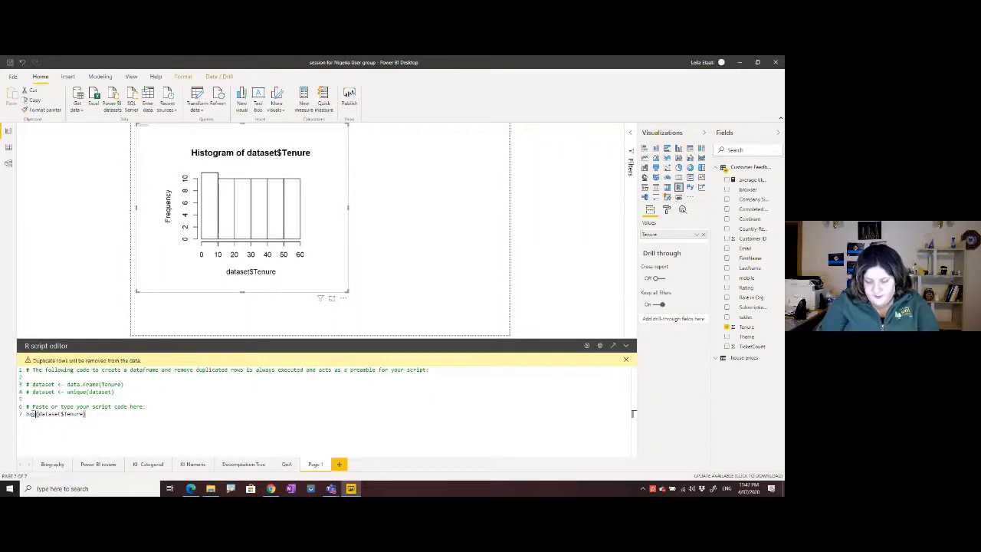
type("plot")
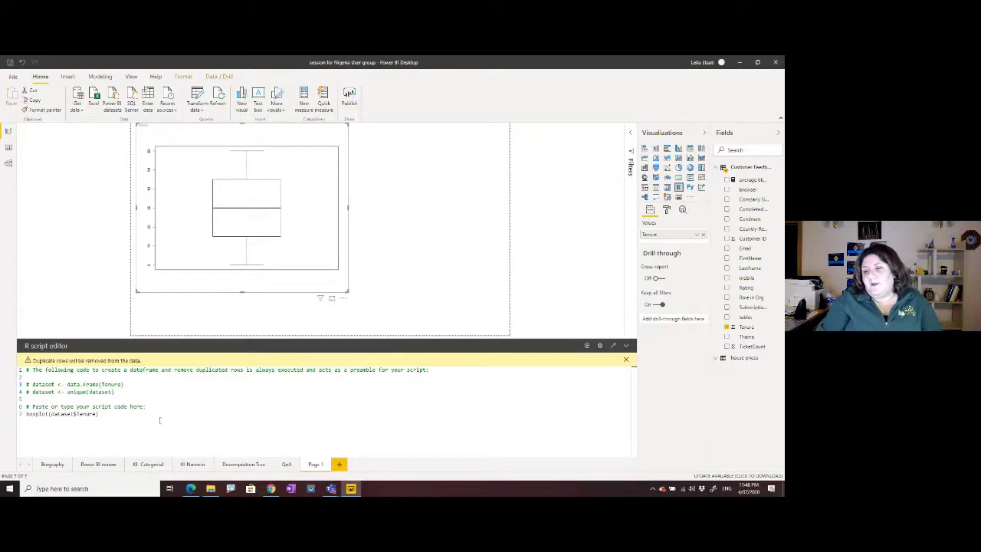
left_click(88, 465)
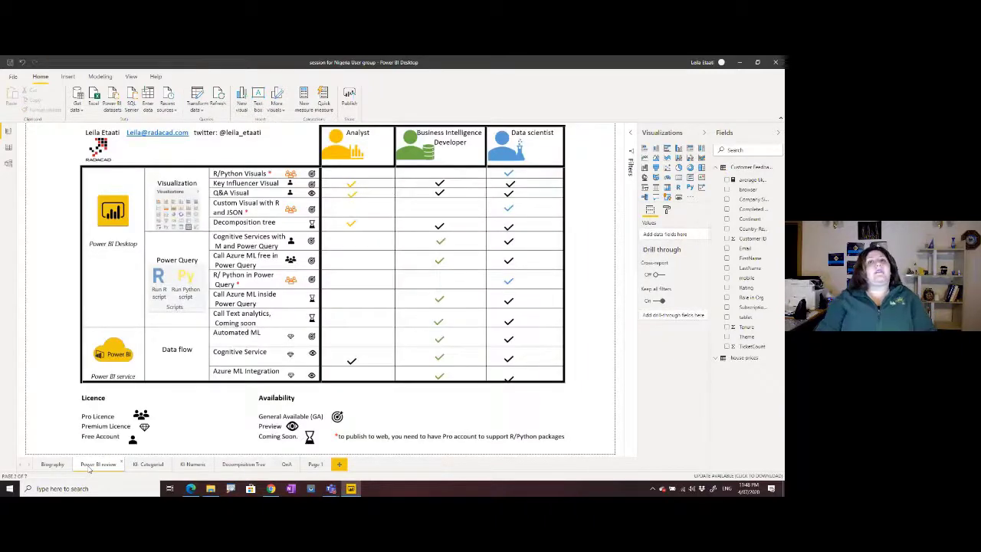